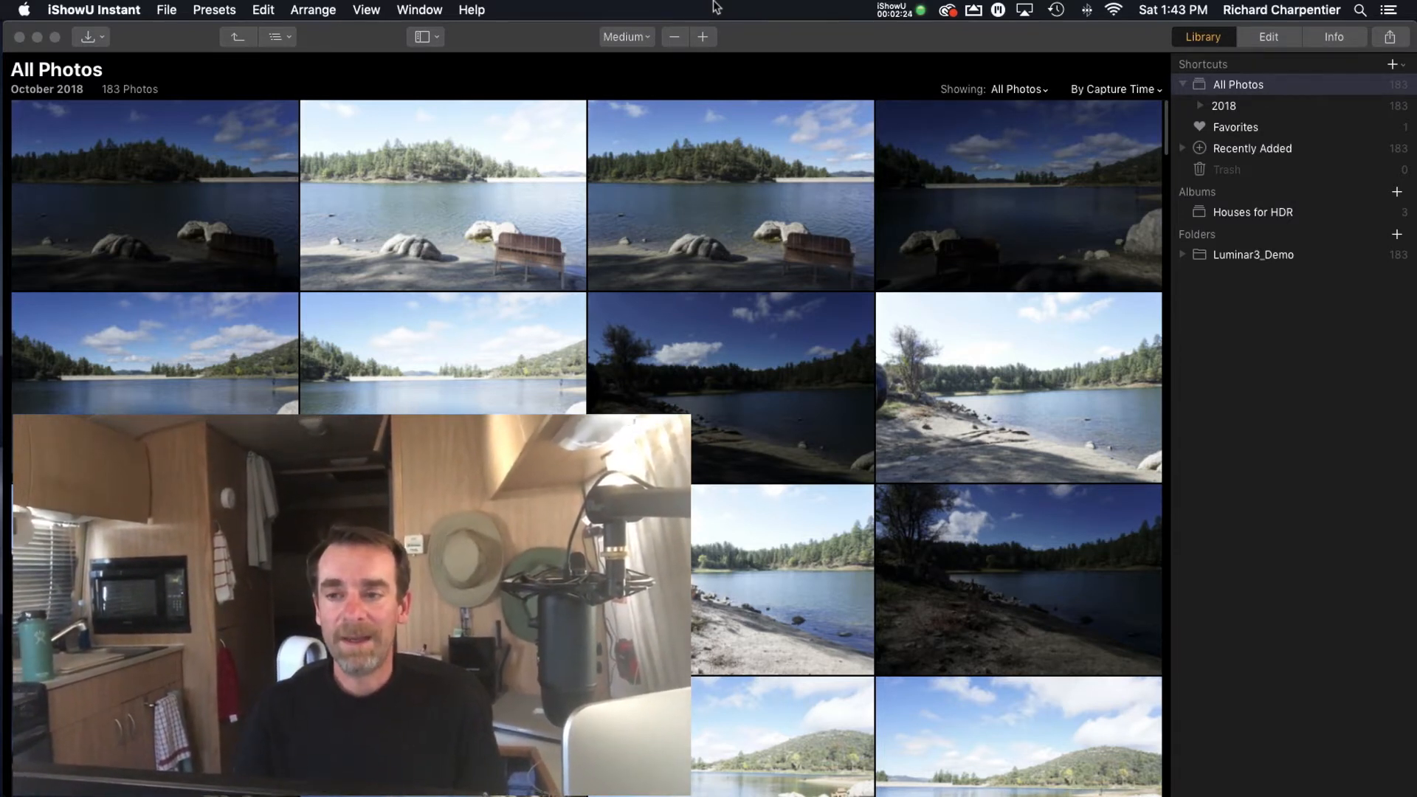
- Page through the bracketed exposures of the first two lake scenes at full size, and return to the photo grid
click(768, 53)
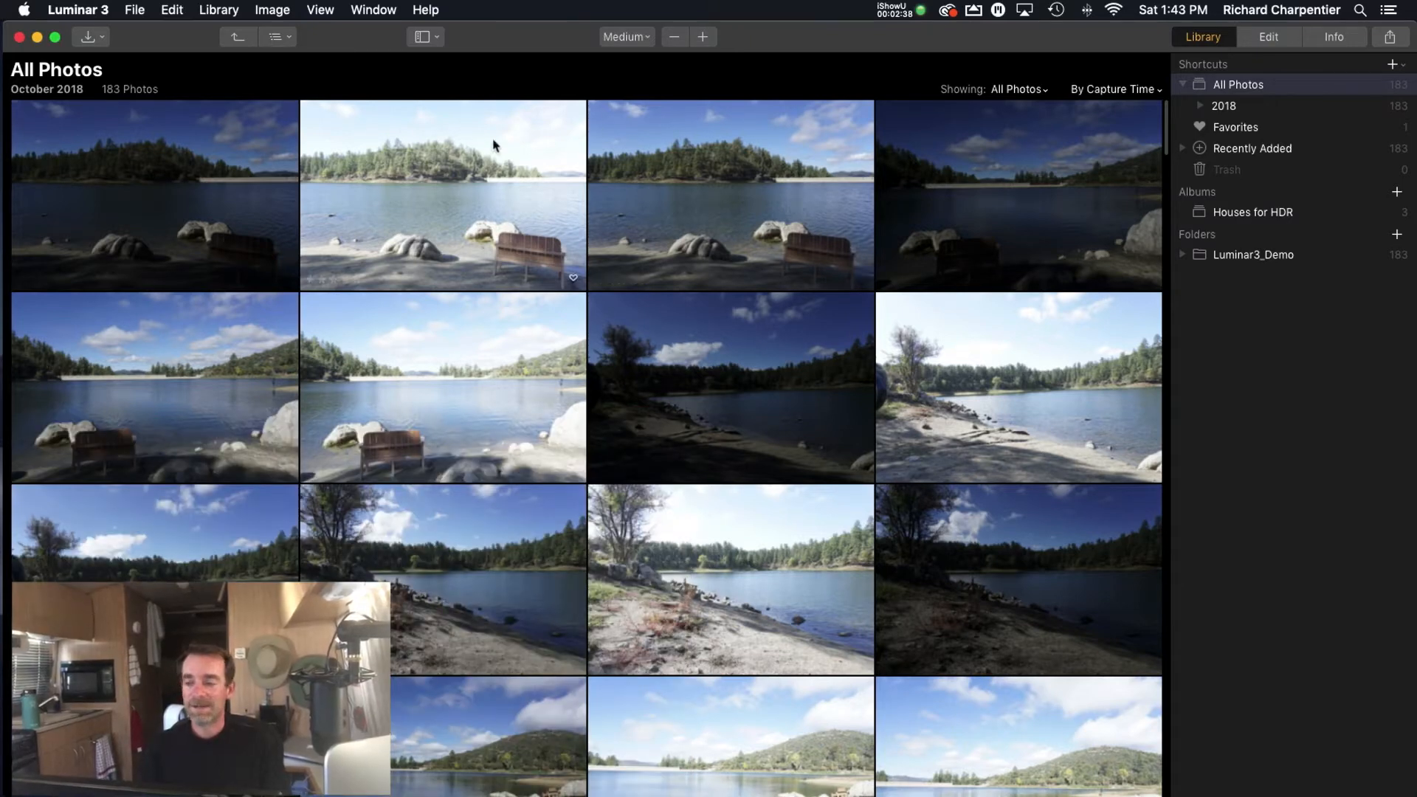
scroll(493, 144, down, 3)
scroll(493, 144, up, 2)
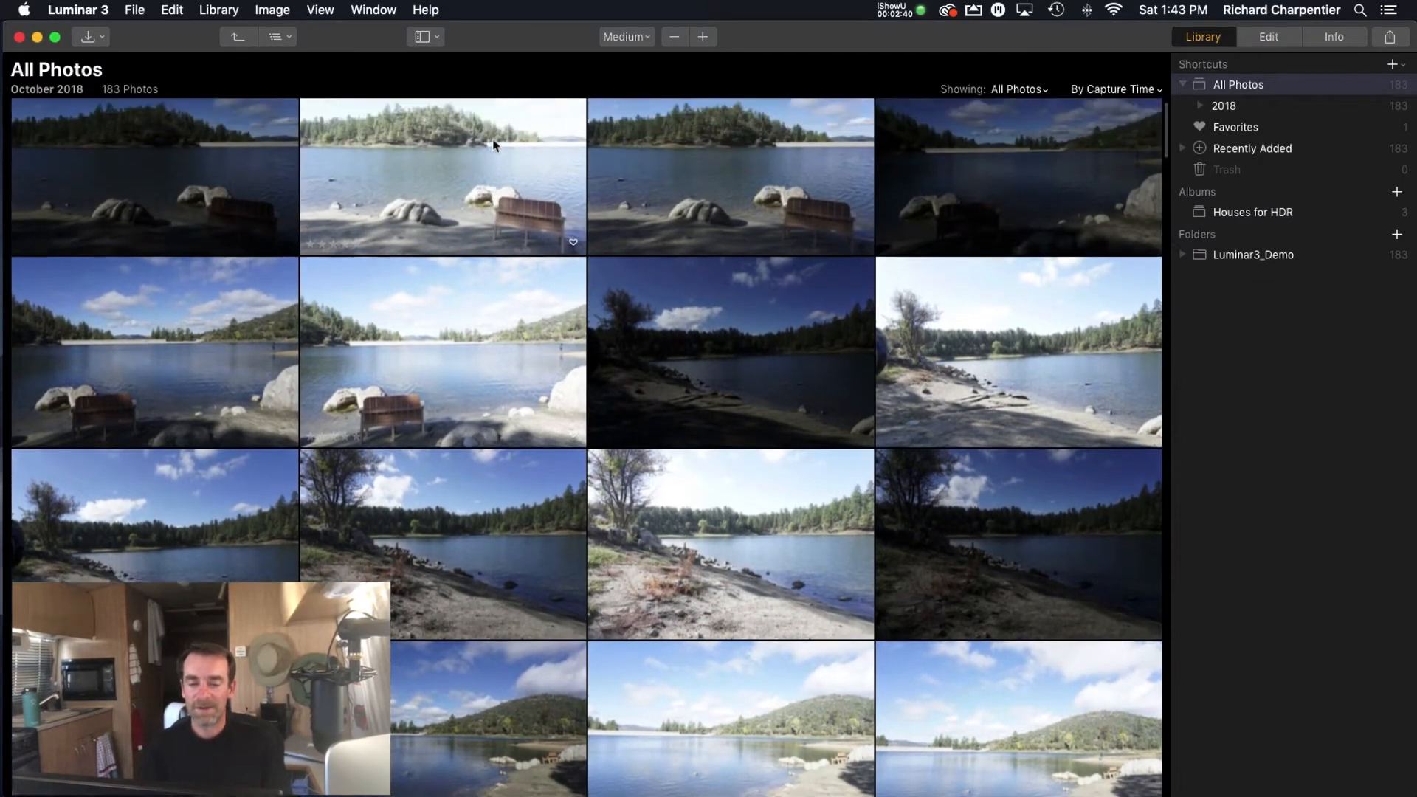
scroll(493, 144, up, 1)
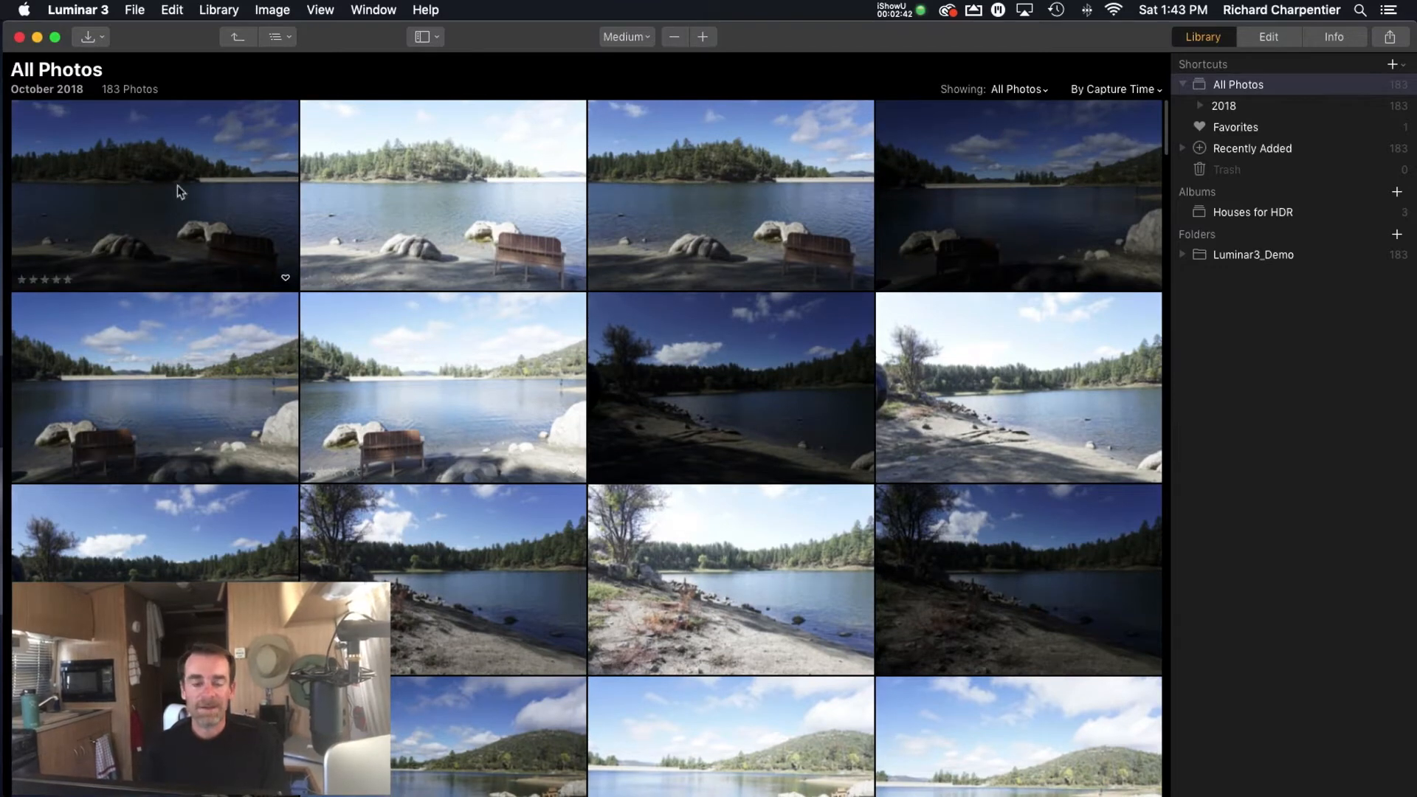
double_click(178, 192)
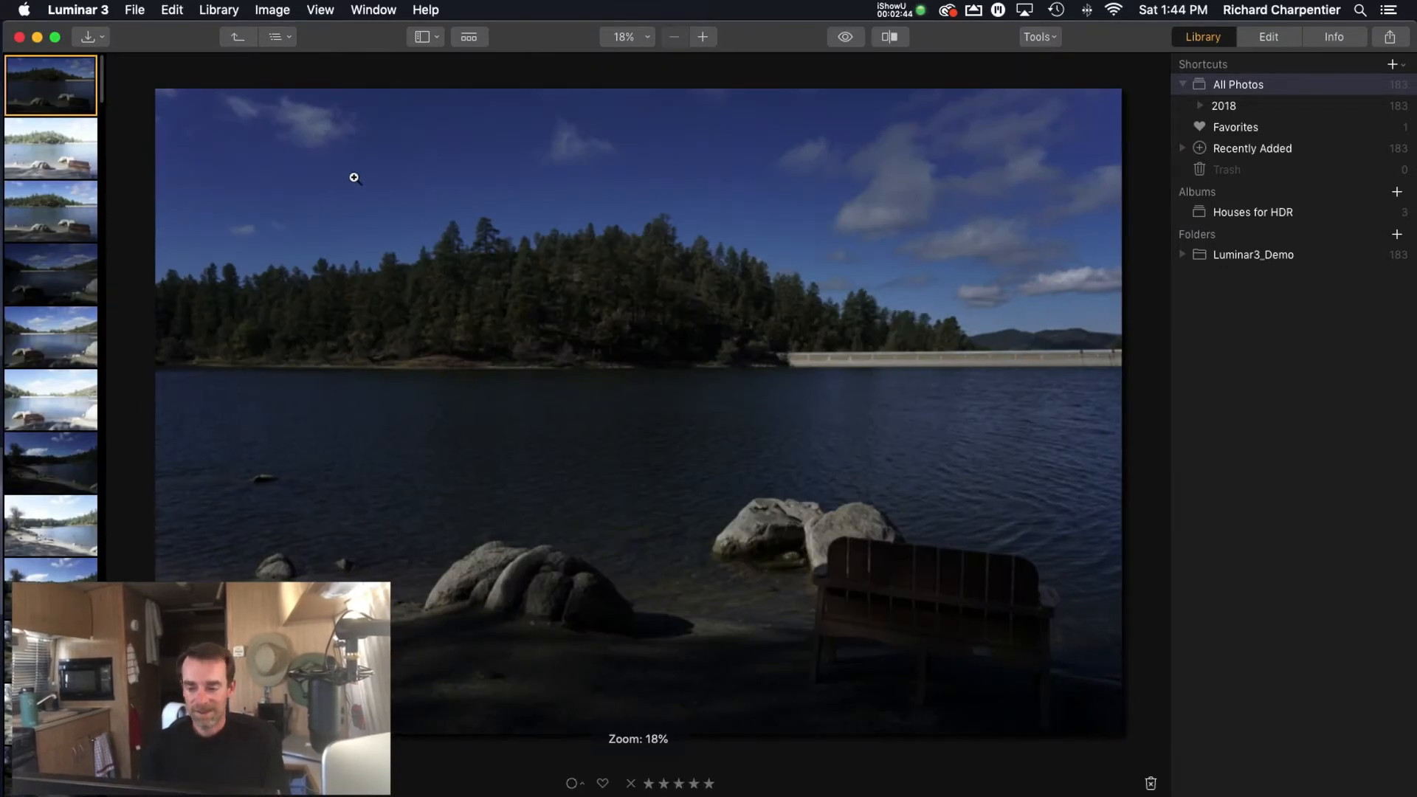
key(Down)
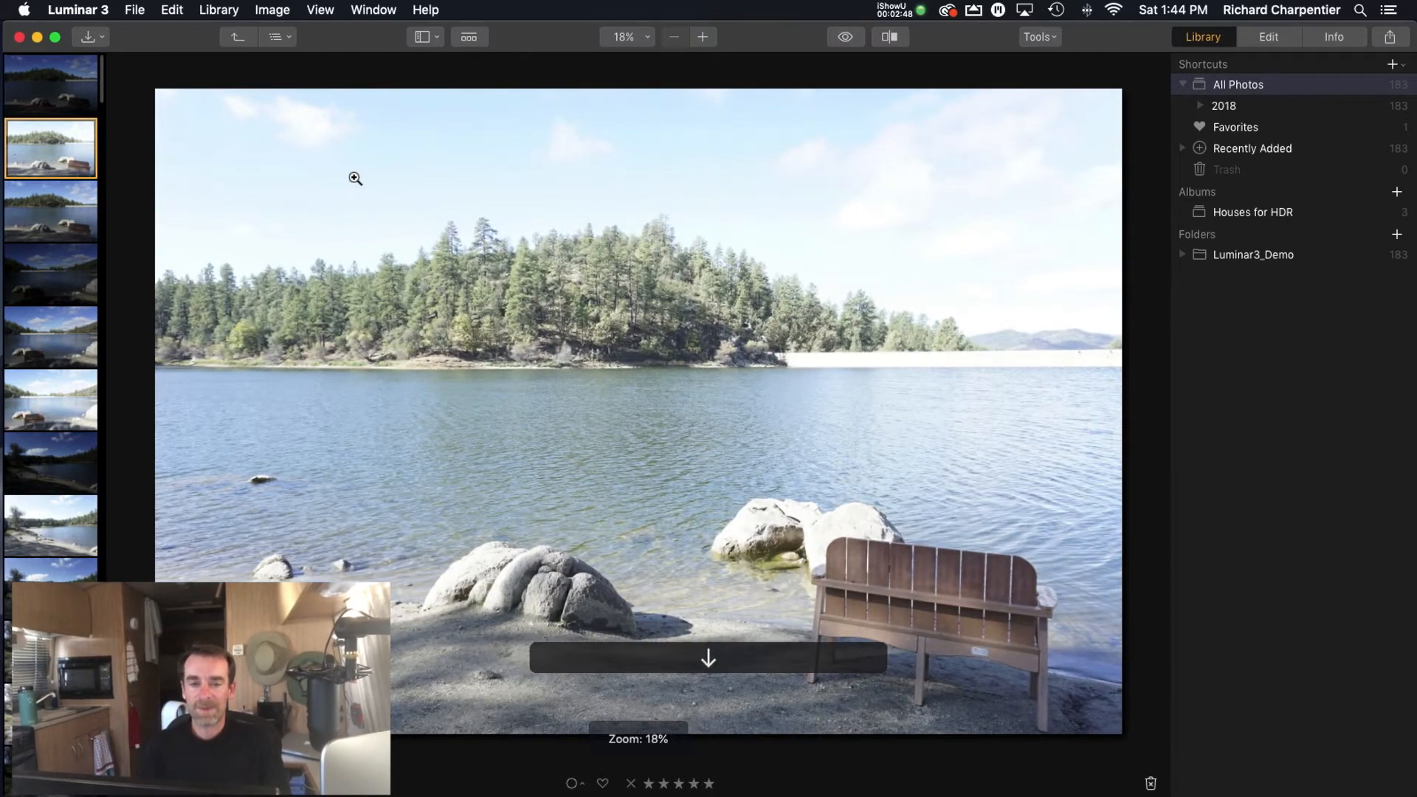
key(Down)
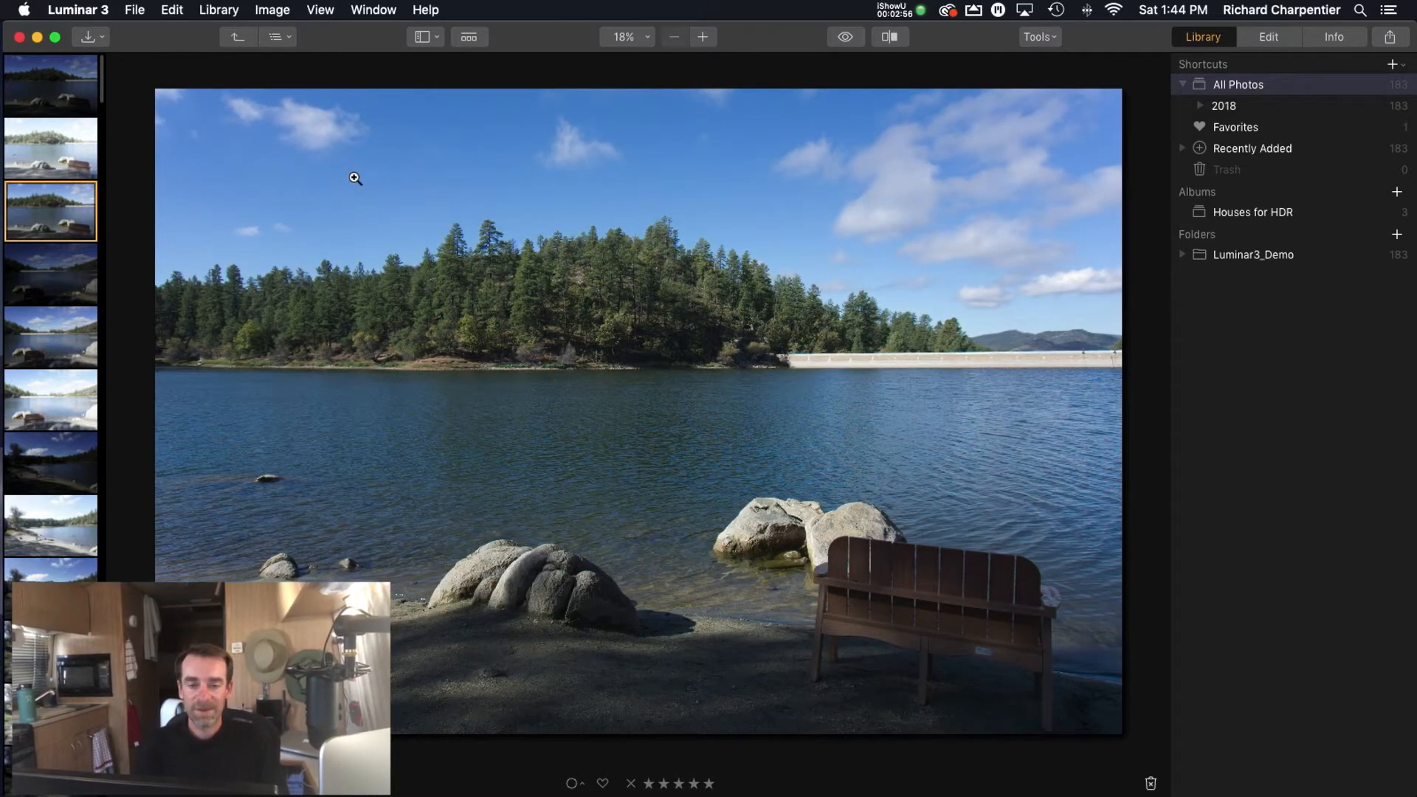
key(Right)
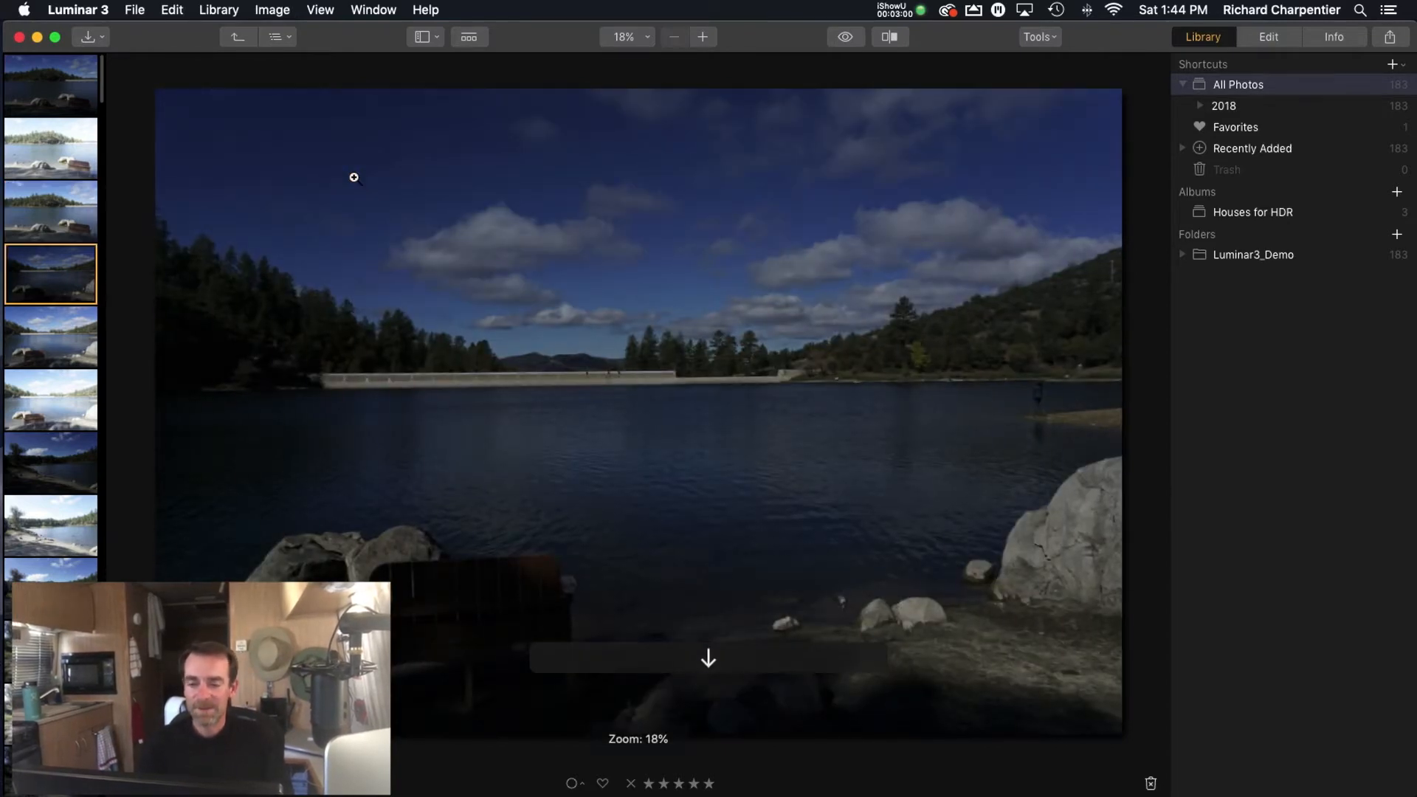
key(Right)
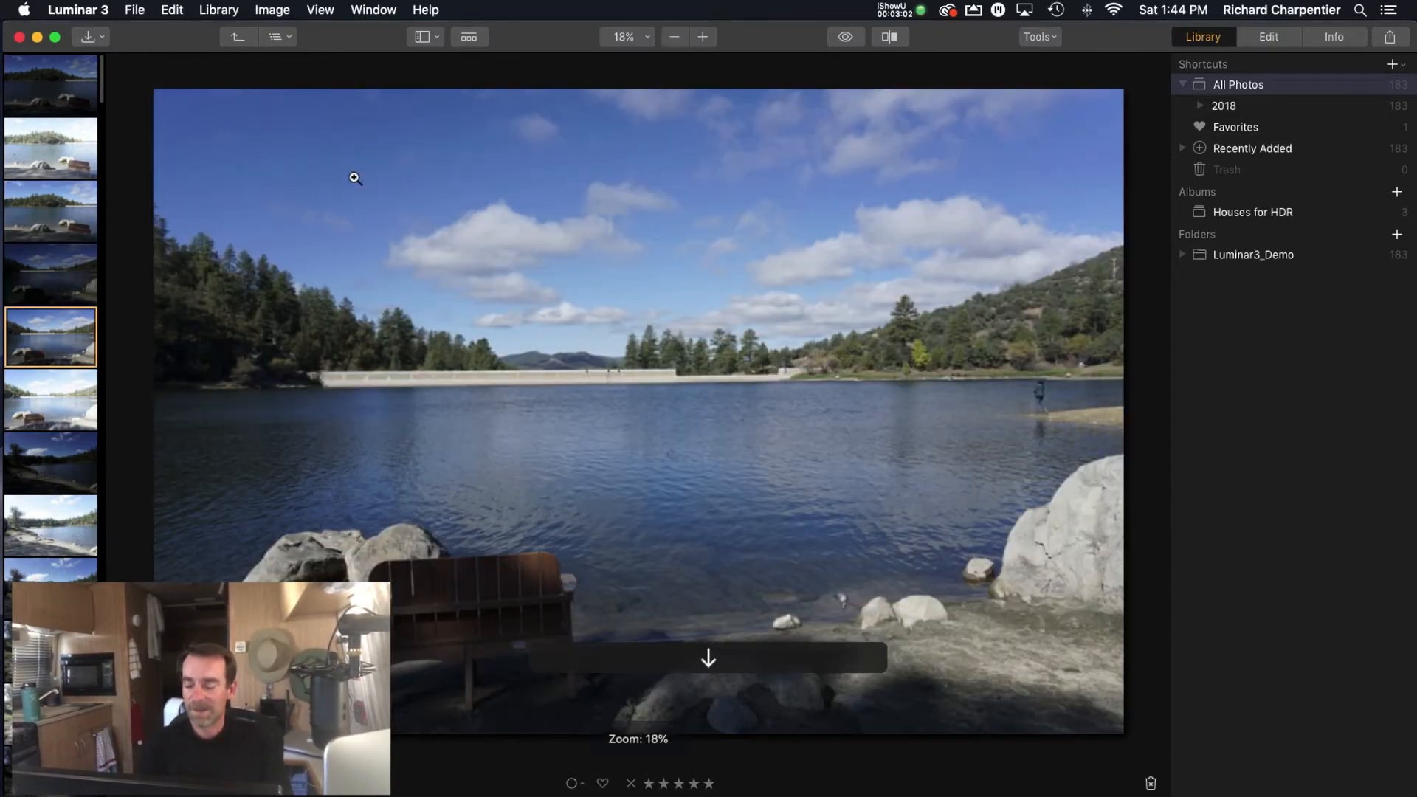
key(Right)
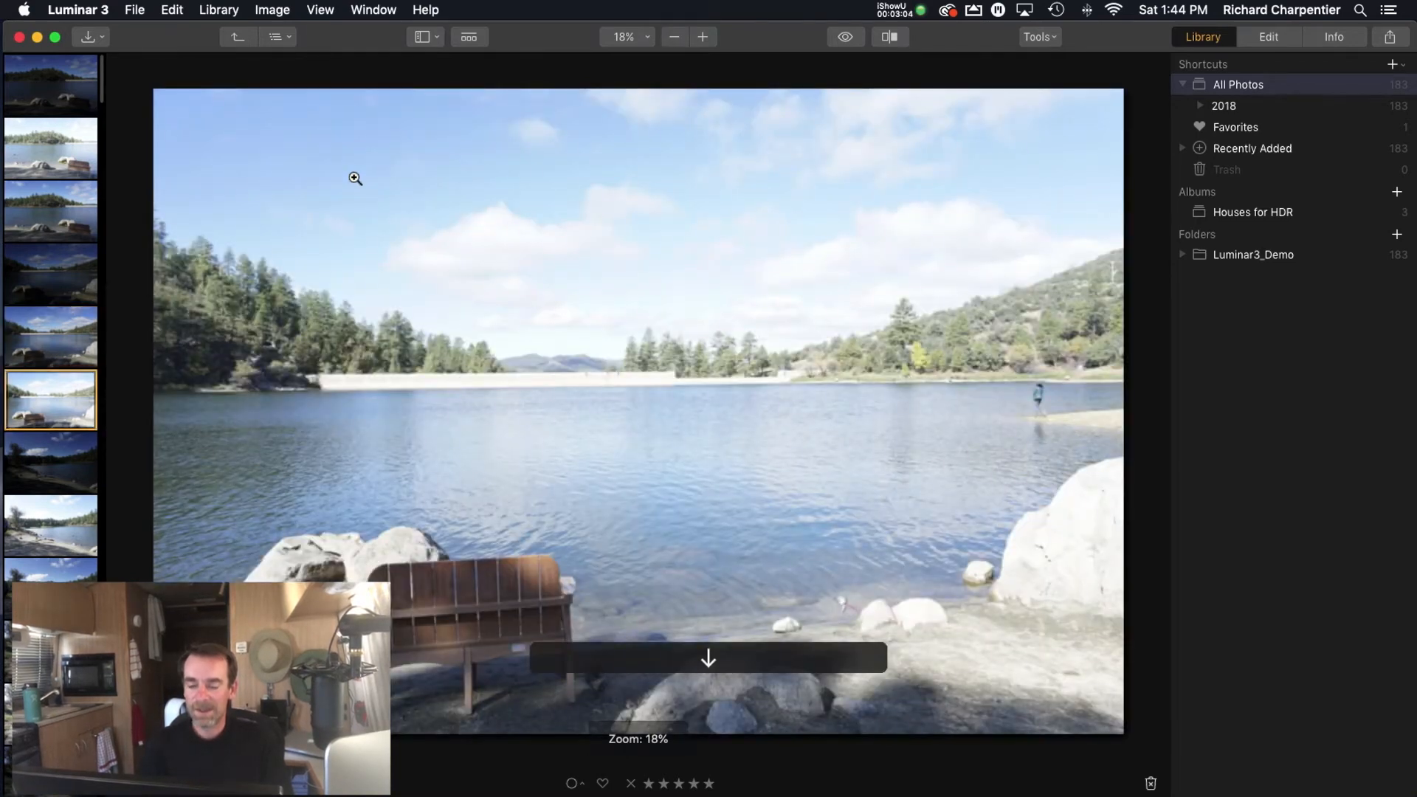
key(g)
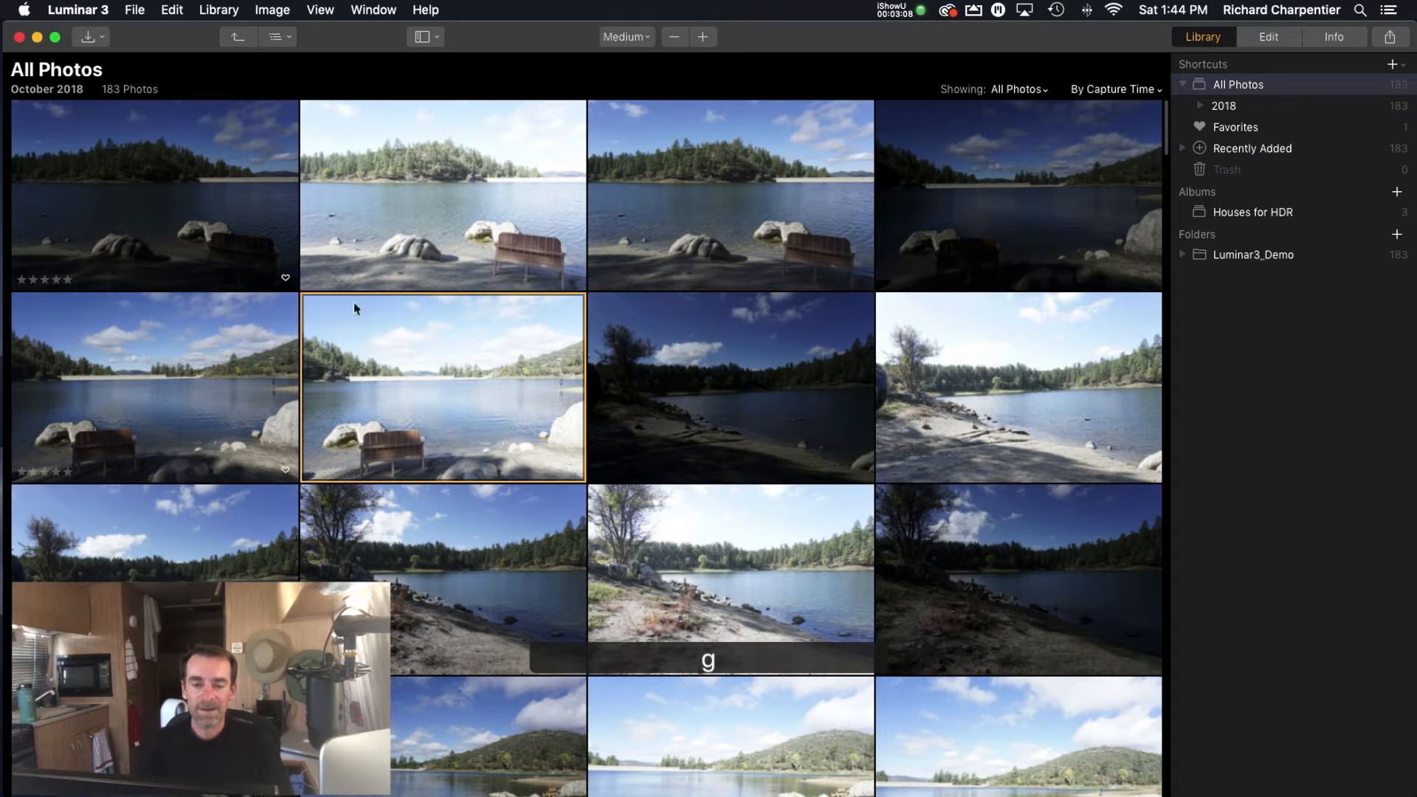
click(922, 229)
shift+click(481, 388)
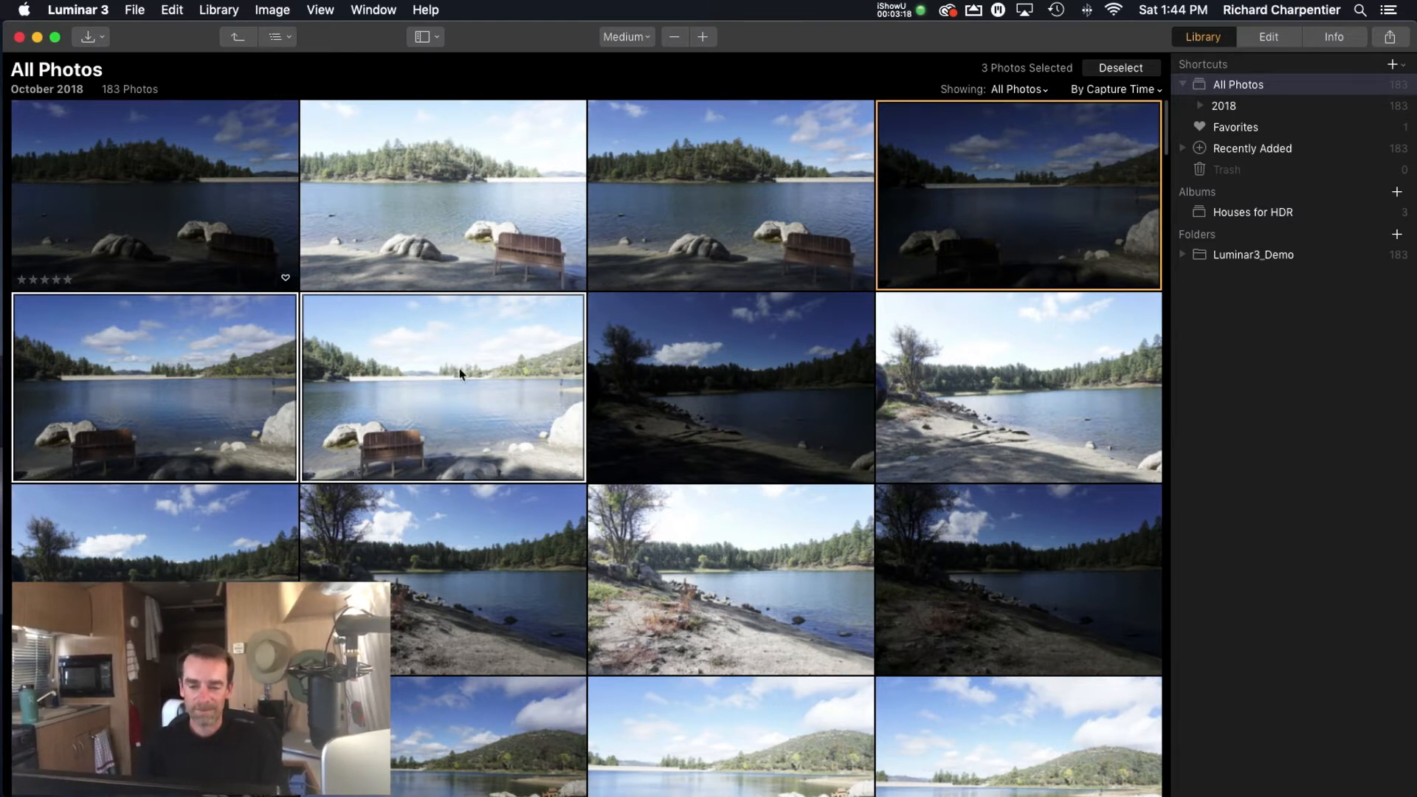
right_click(389, 350)
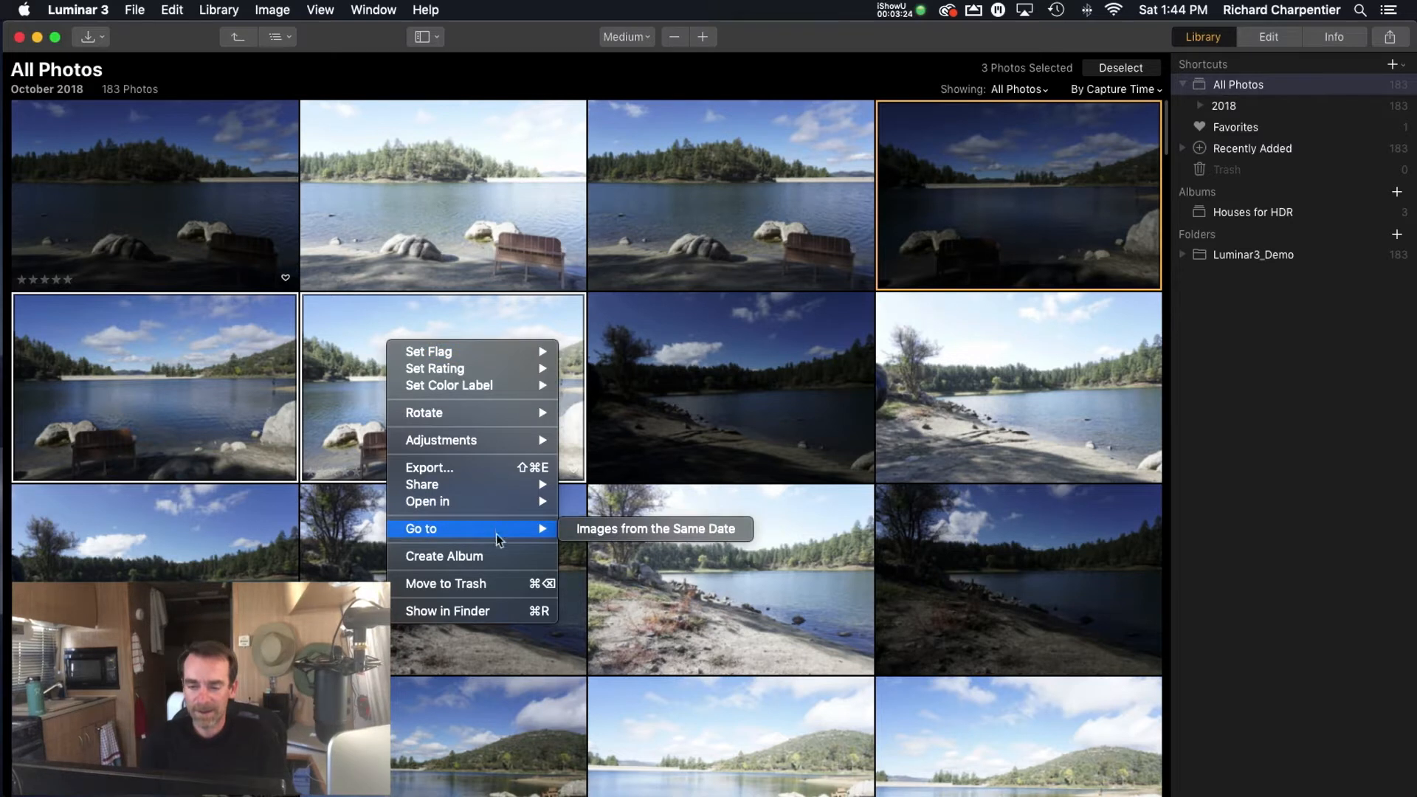
mouse_move(517, 501)
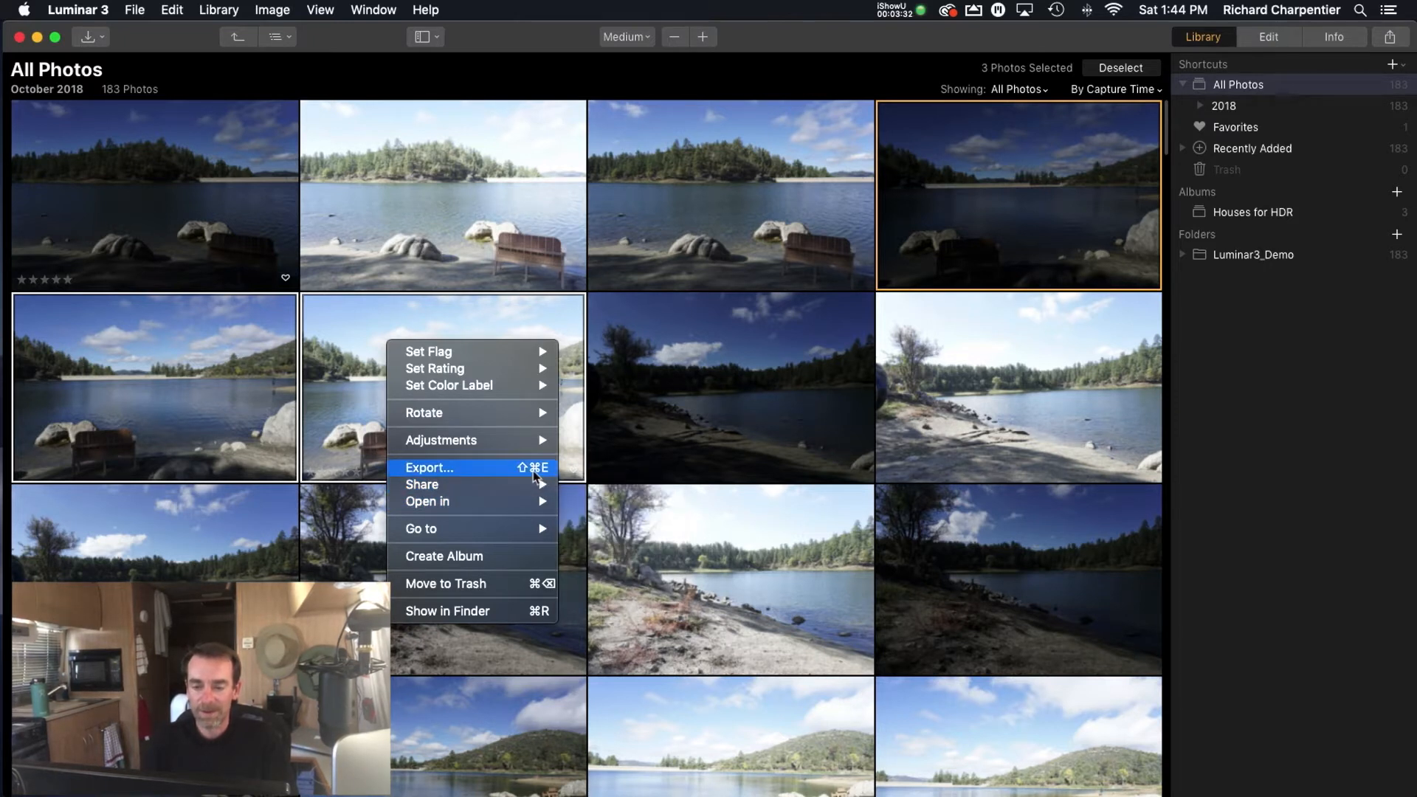
mouse_move(530, 530)
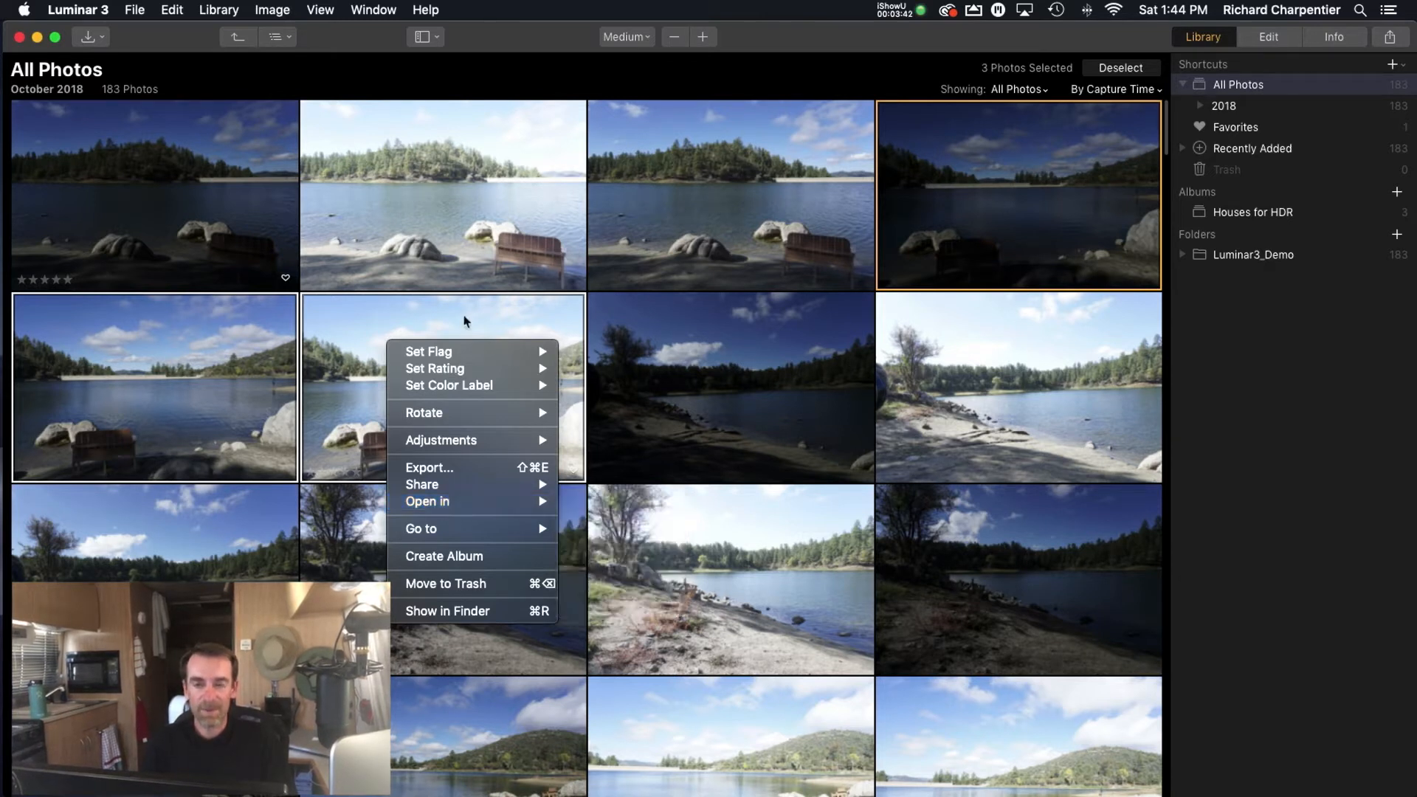
click(161, 72)
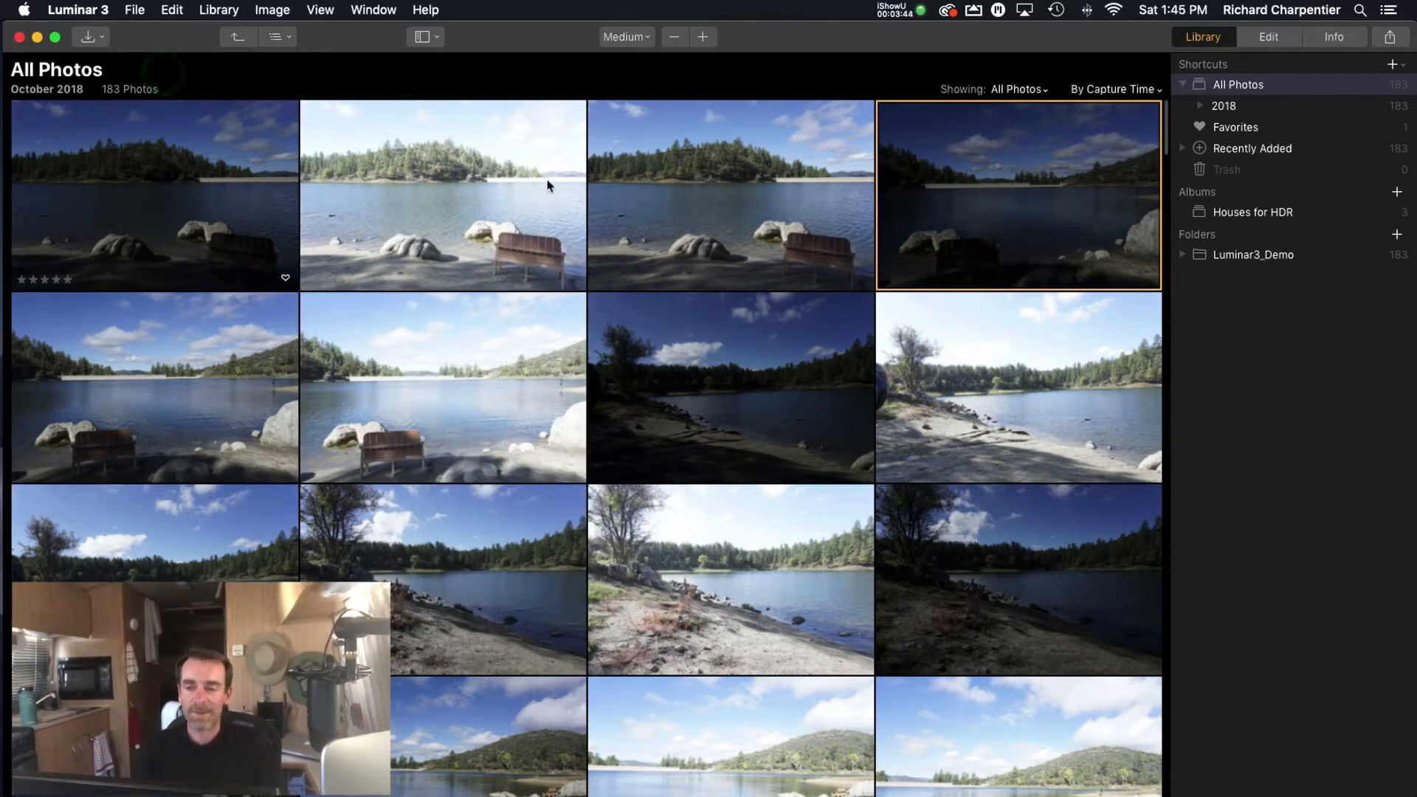
- Try to open the three bracketed exposures of the second lake scene together in Aurora HDR
click(1061, 211)
shift+click(475, 377)
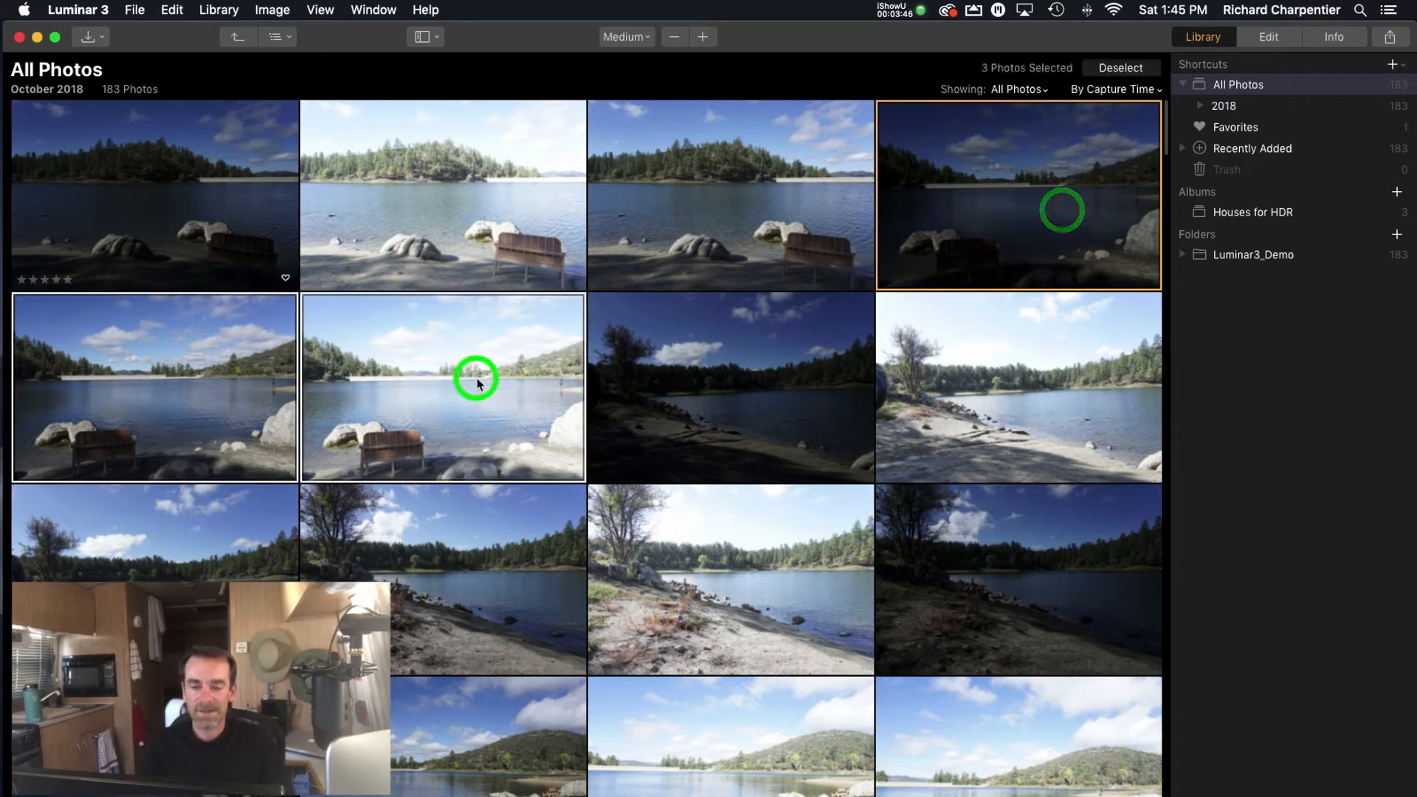
click(135, 10)
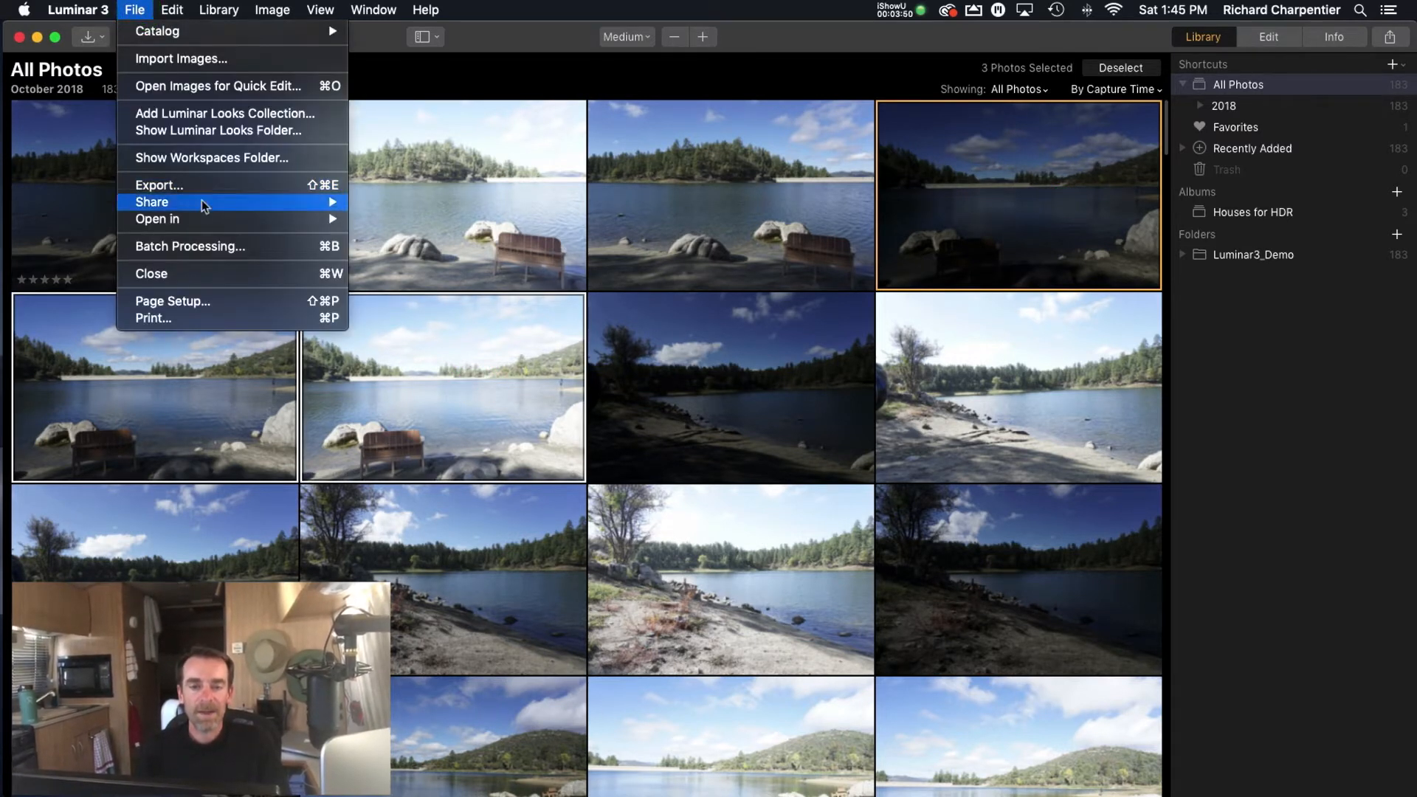
mouse_move(202, 217)
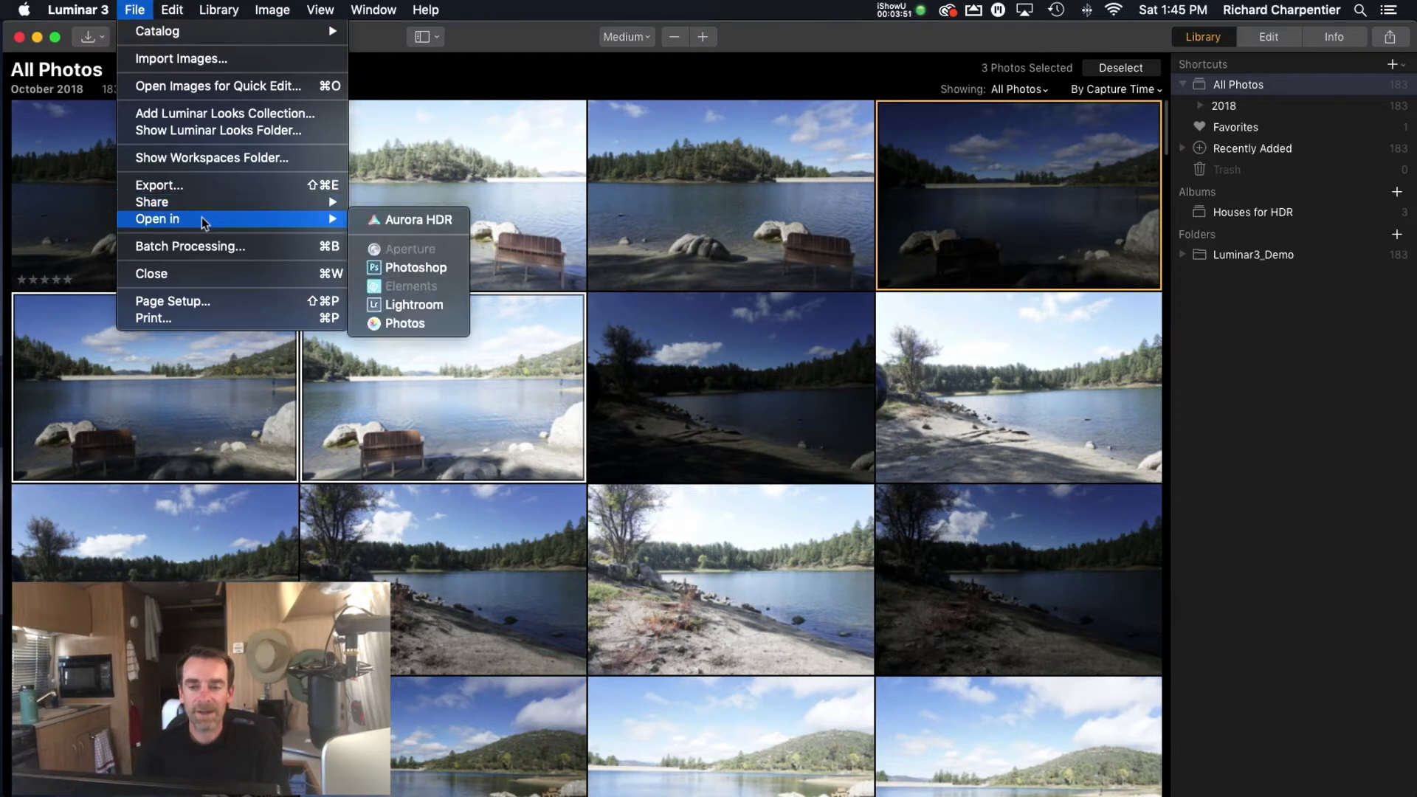
click(411, 226)
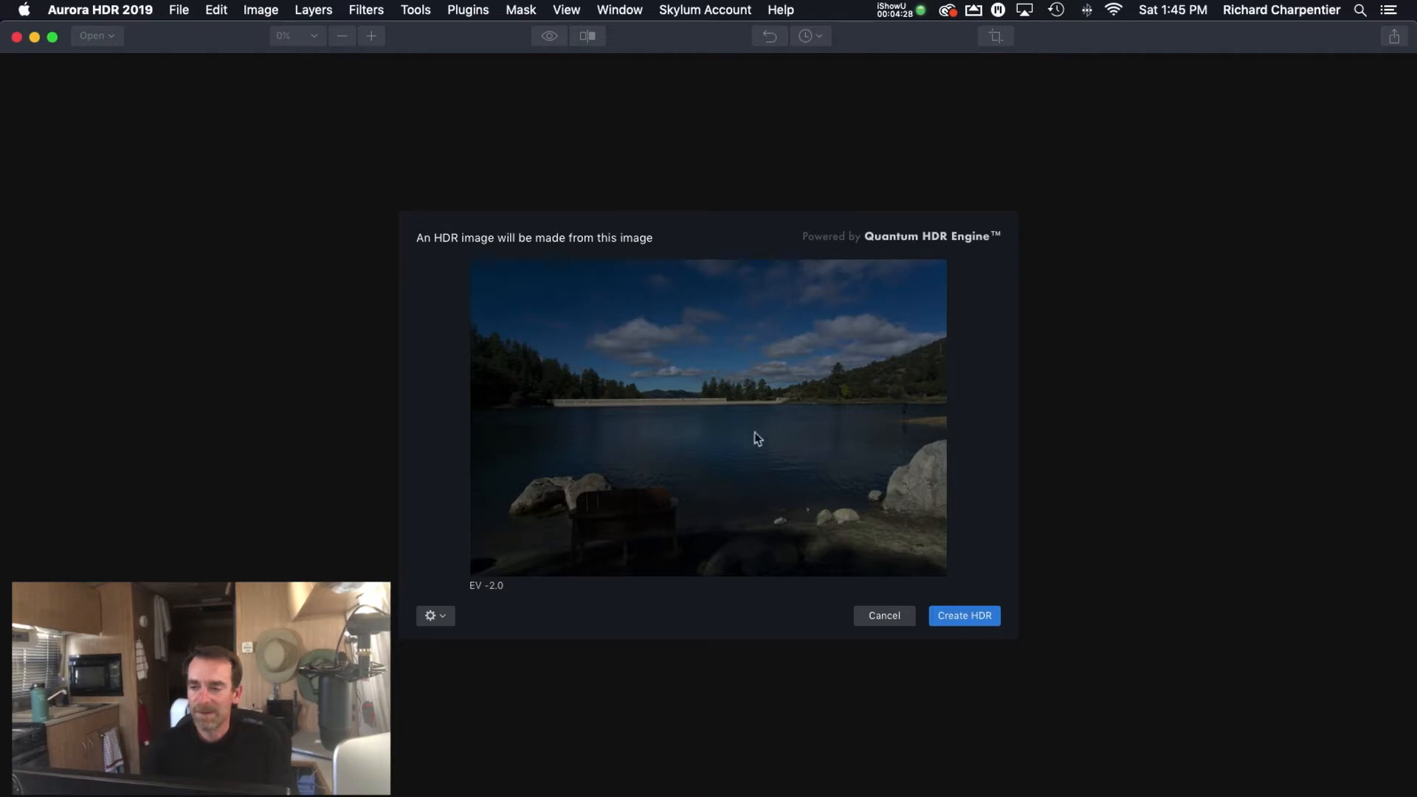
- Cancel the single-image HDR creation for each exposure and switch back to Luminar 3
click(882, 615)
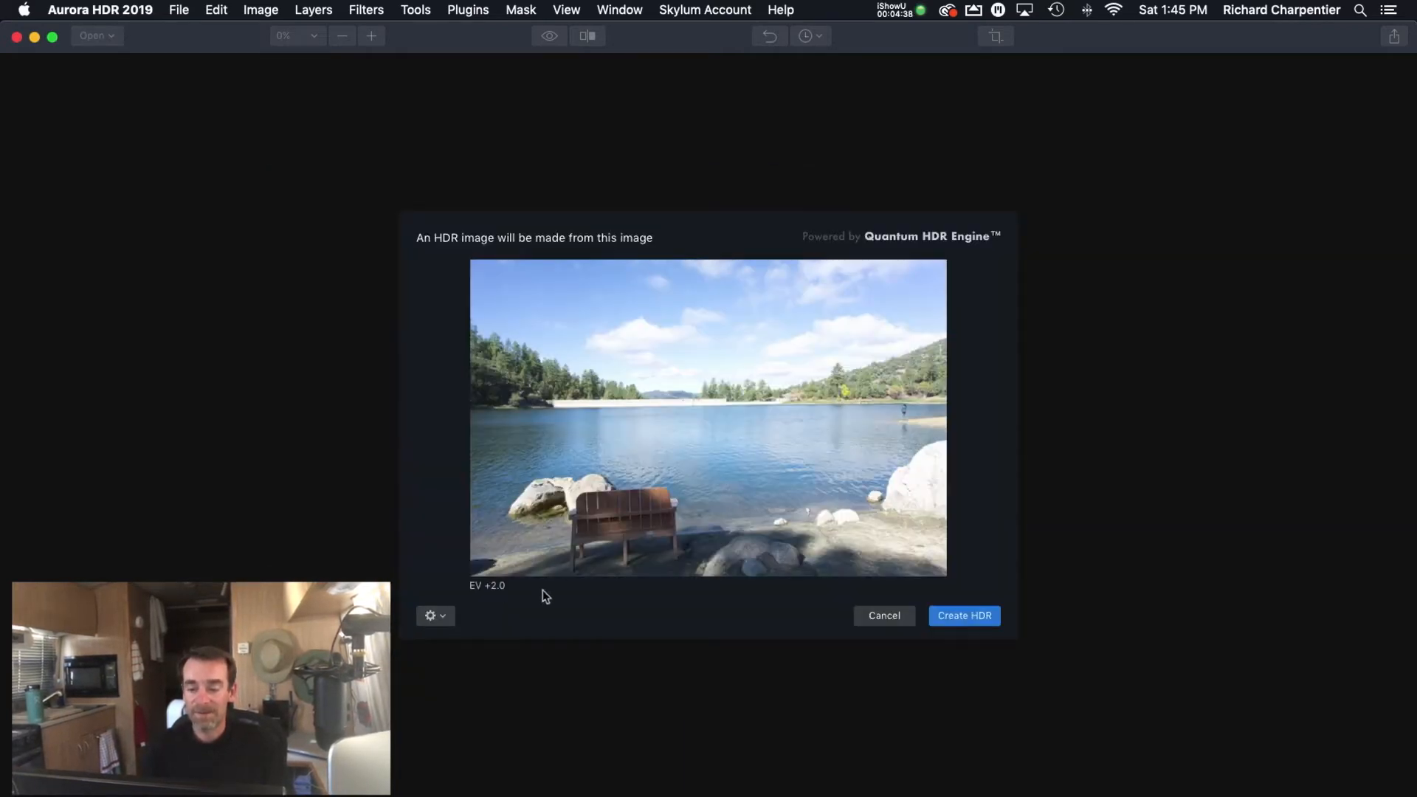
click(884, 620)
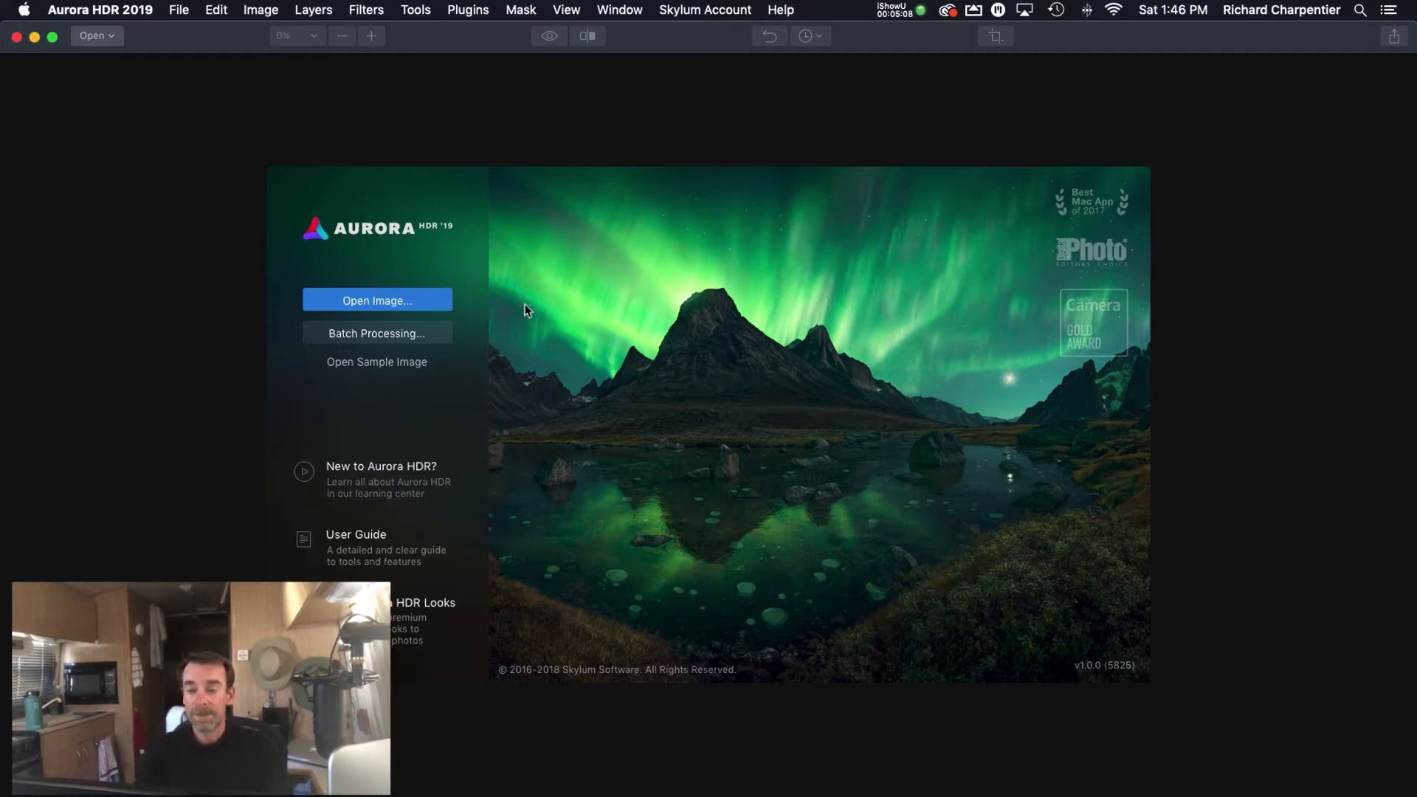
click(111, 9)
click(150, 167)
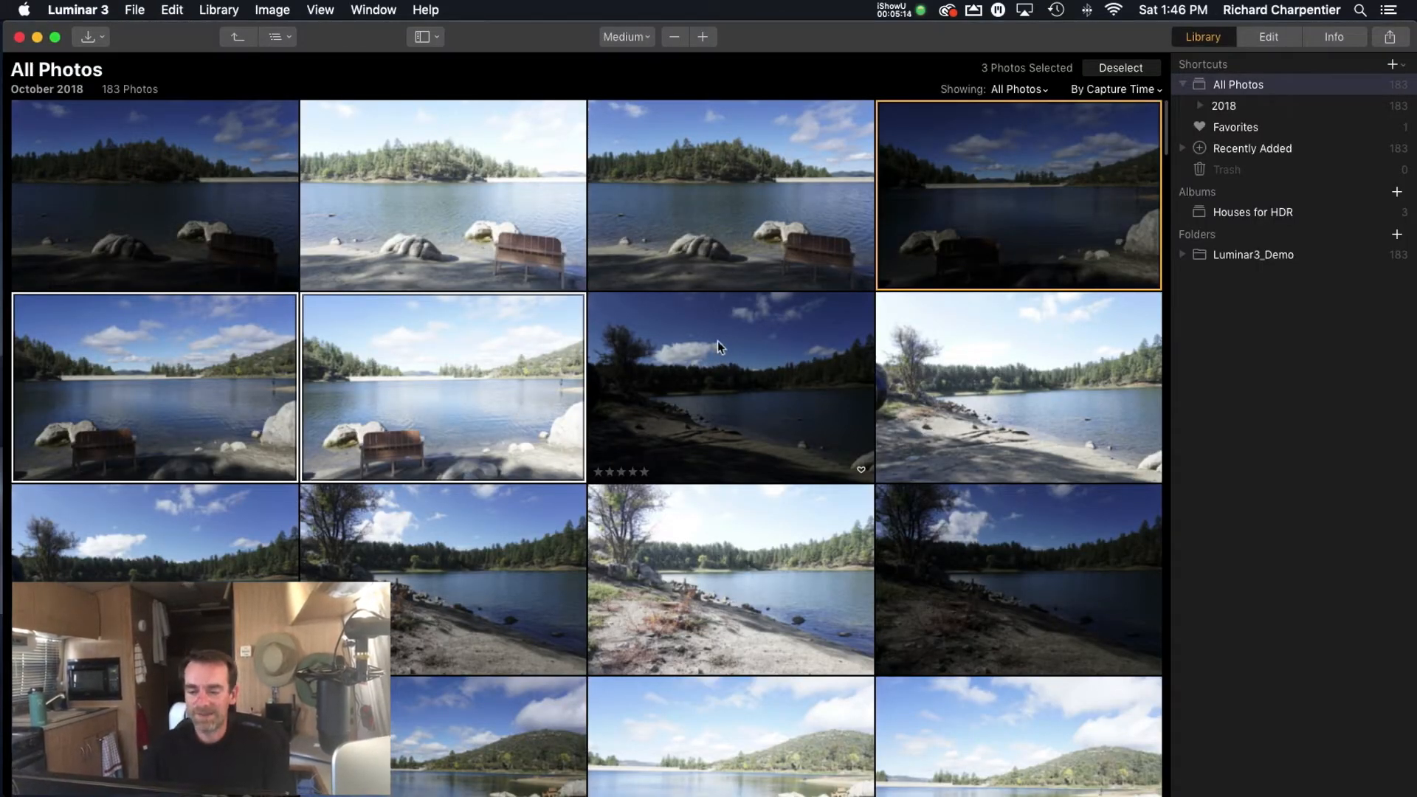
- Check the bracketed exposures of the lake scene with the hillside and select all three in the photo grid
scroll(727, 338, down, 3)
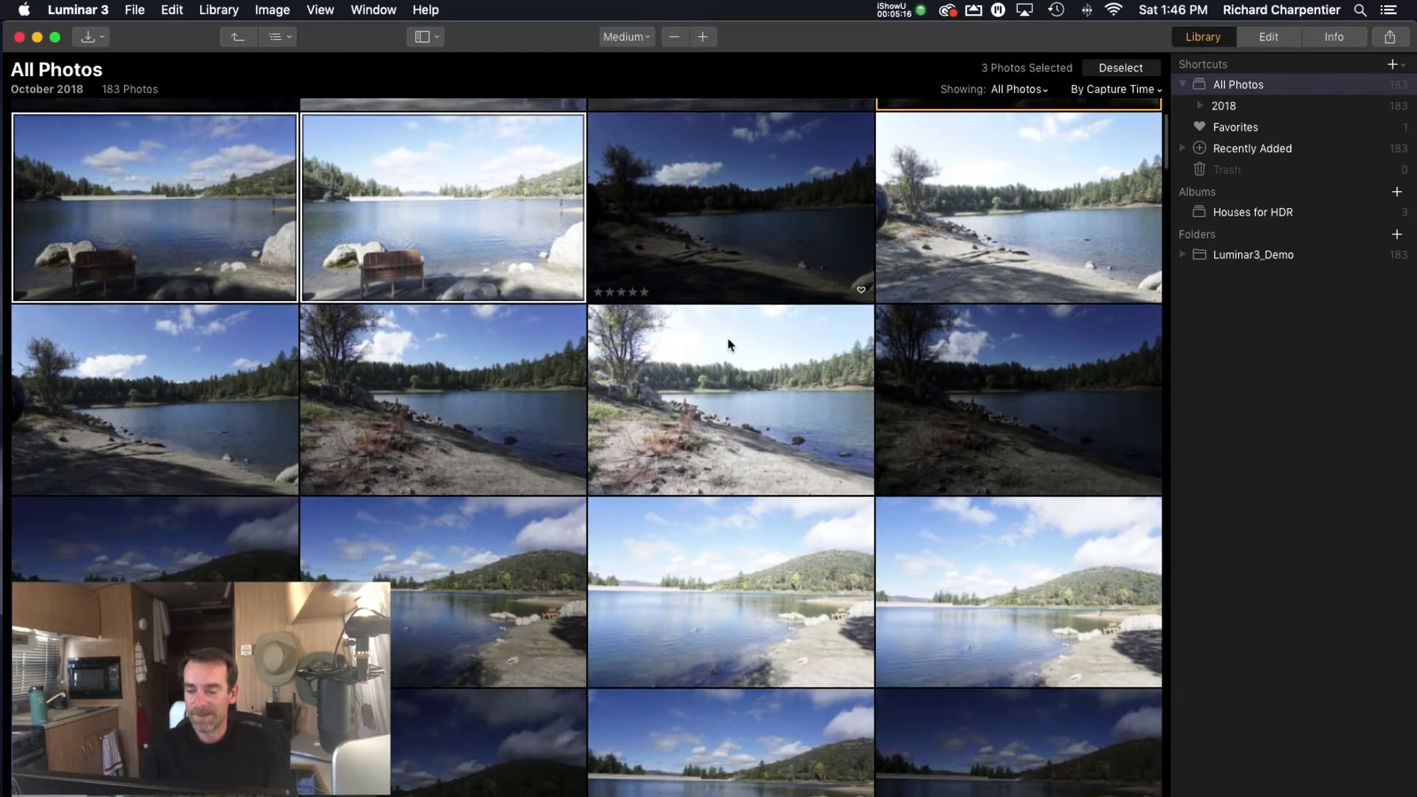
scroll(728, 338, down, 2)
scroll(553, 494, up, 1)
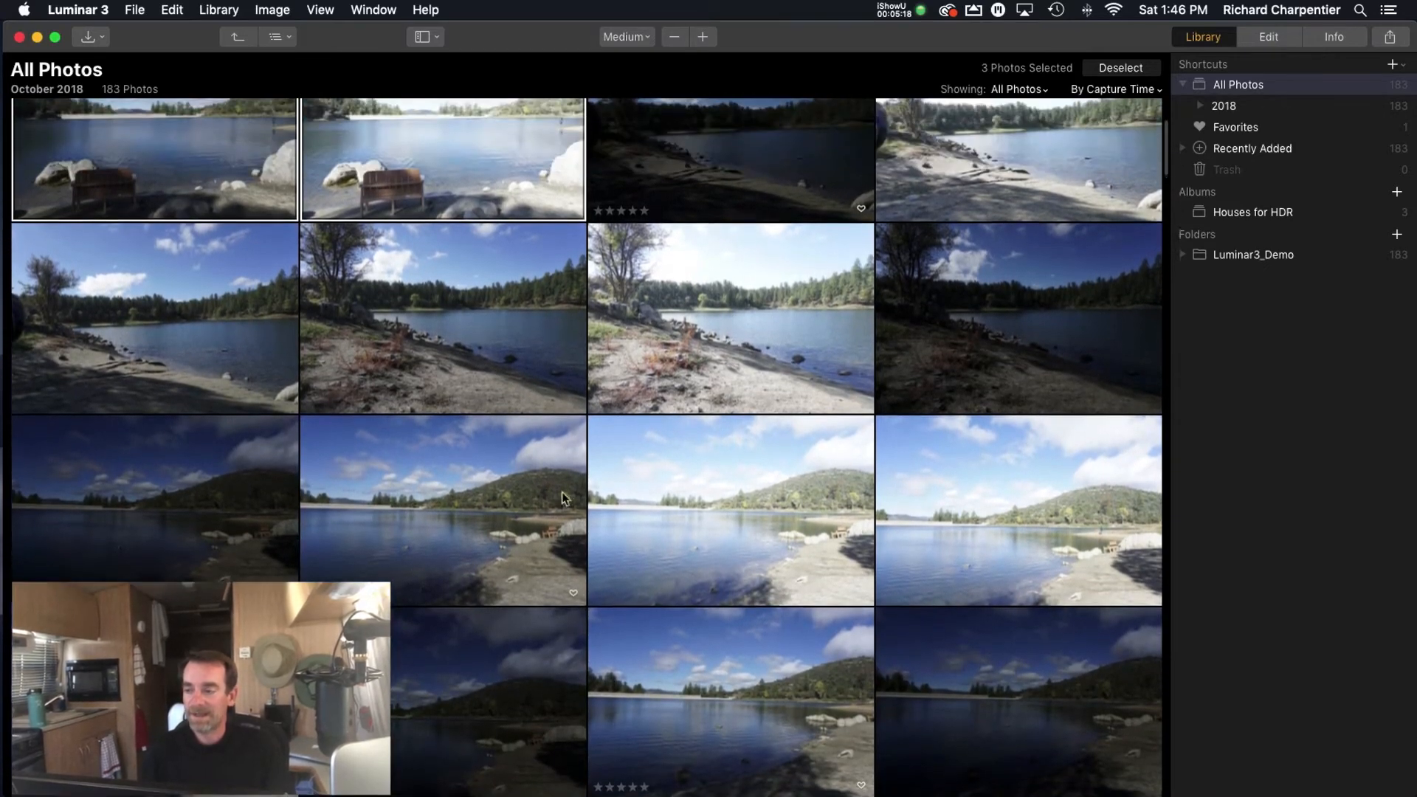
double_click(977, 337)
key(Right)
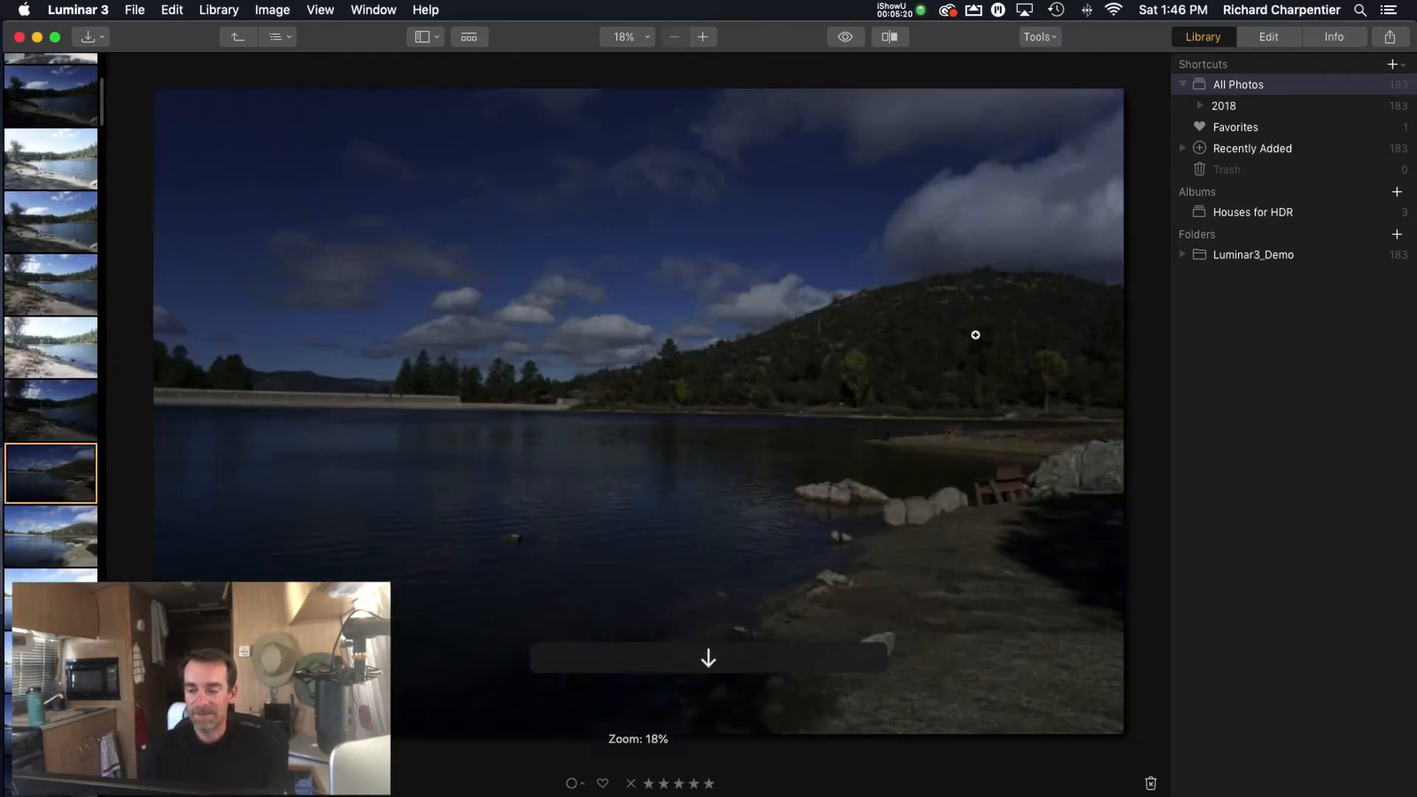
key(Down)
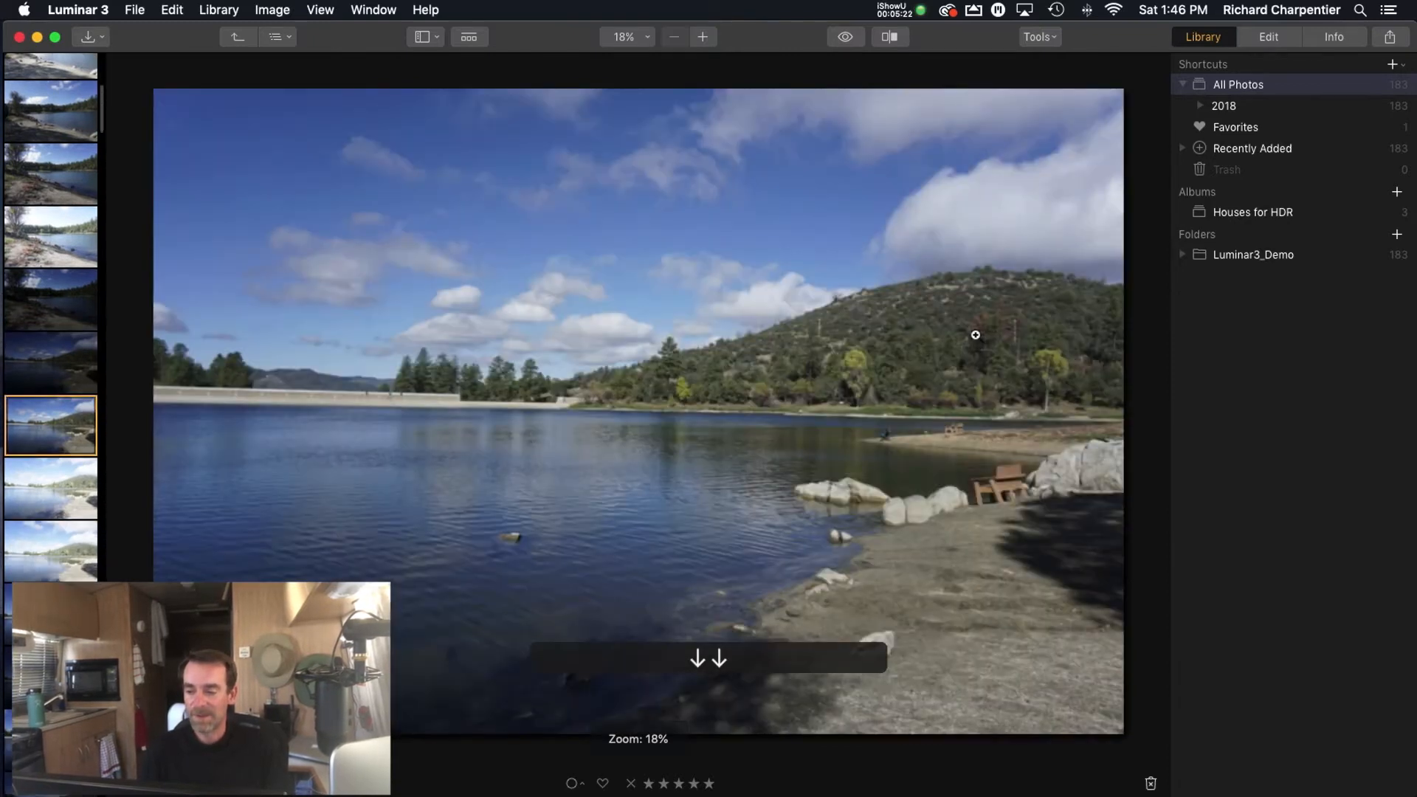
key(Down)
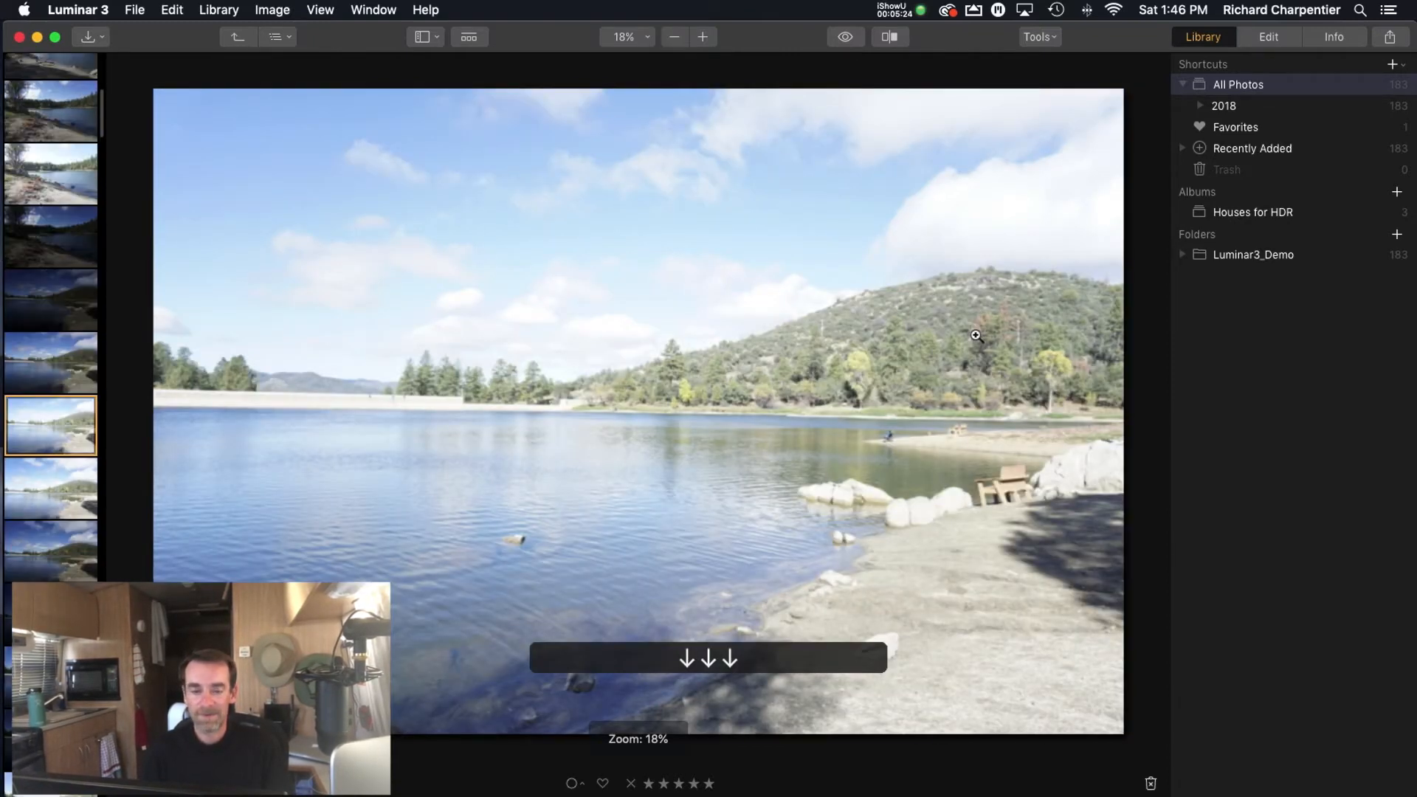
key(Up)
key(Up)
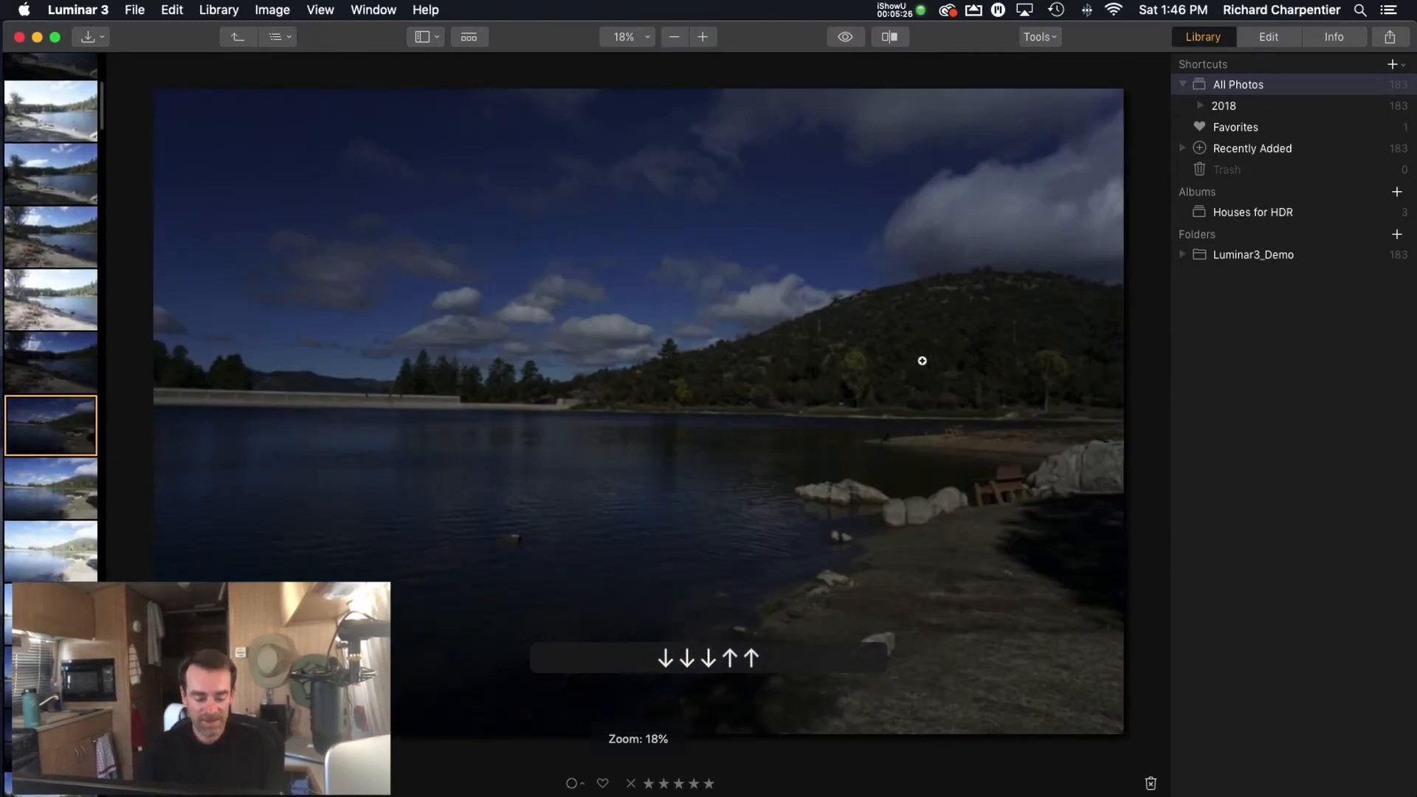
key(g)
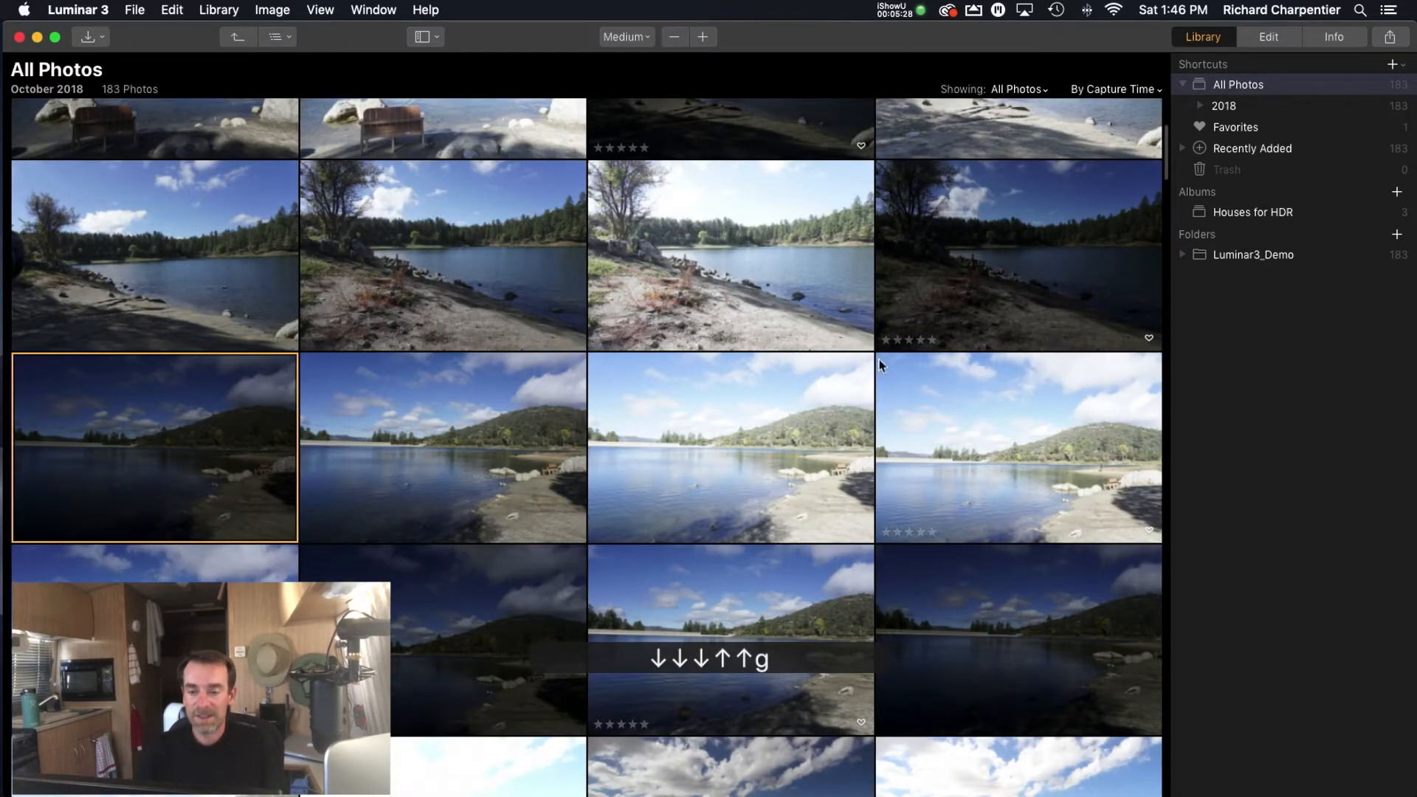
shift+click(716, 457)
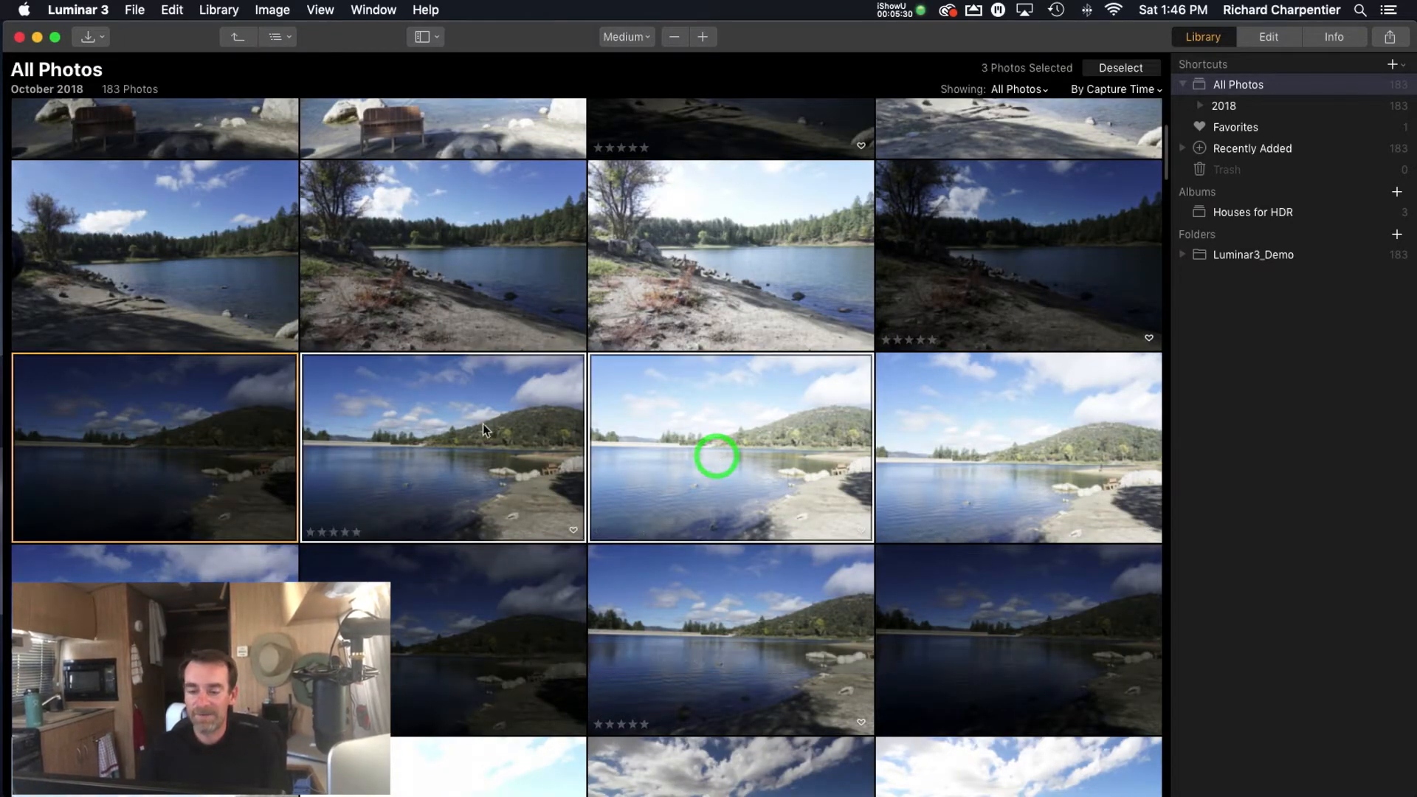
- Examine the export options for the three selected exposures and cancel the export
click(137, 15)
mouse_move(163, 37)
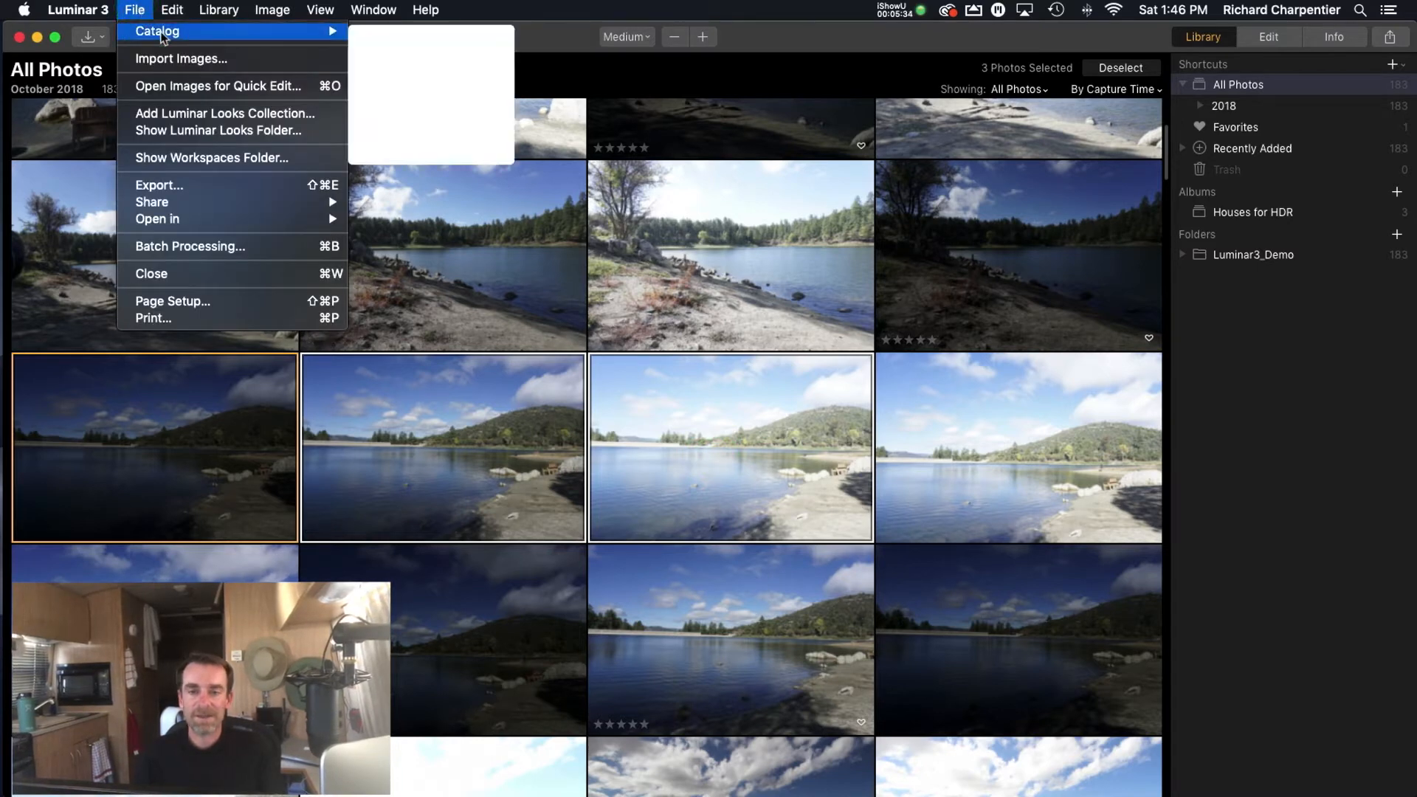
click(190, 186)
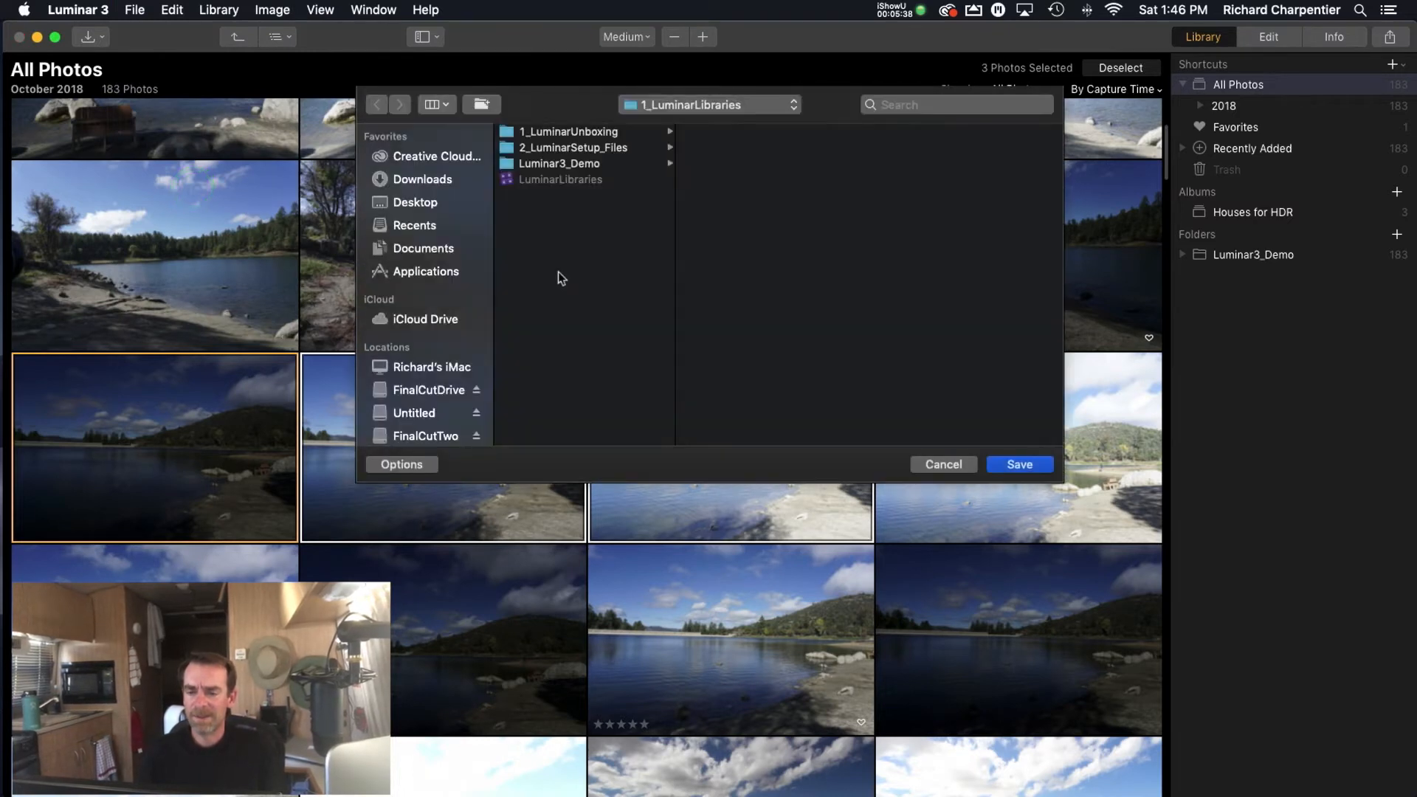
click(400, 465)
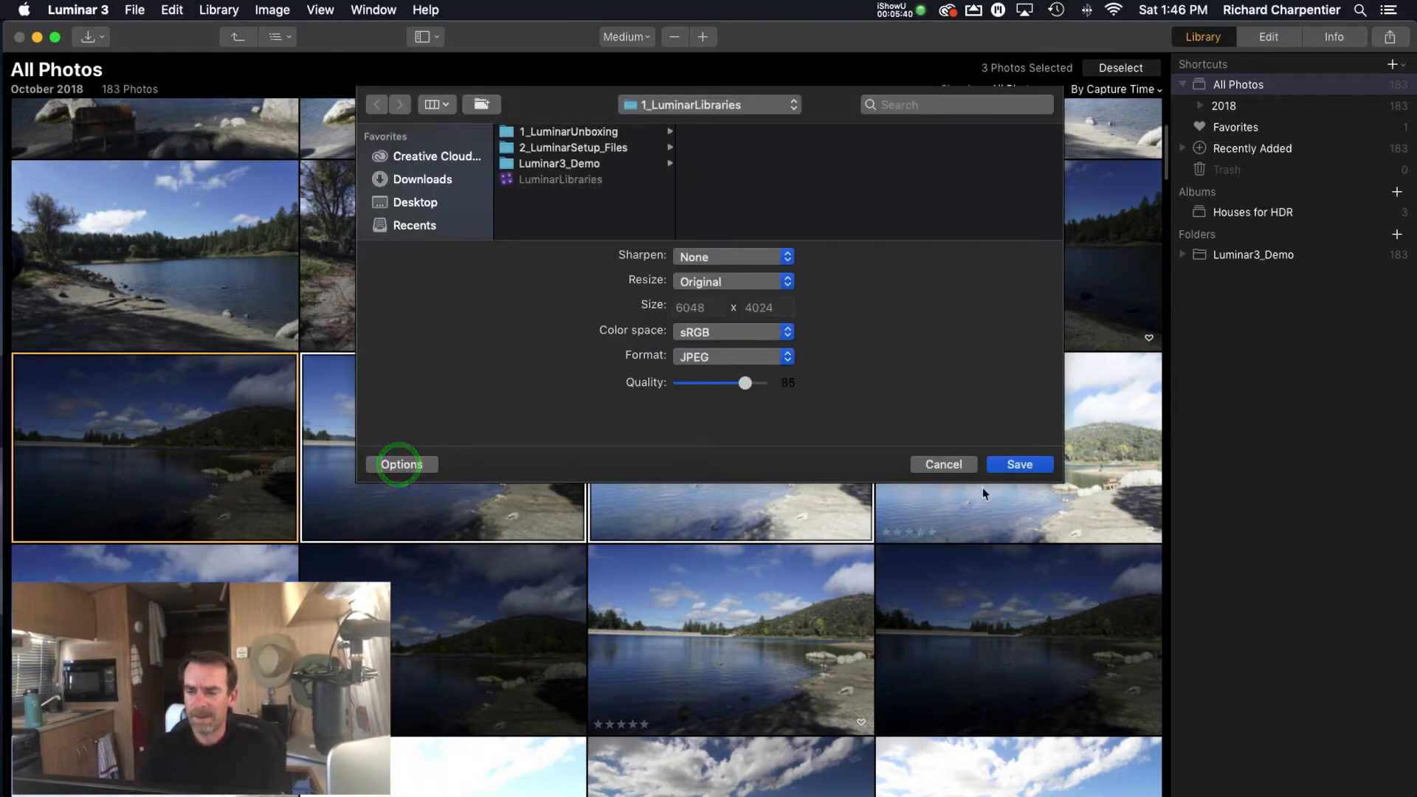
click(956, 464)
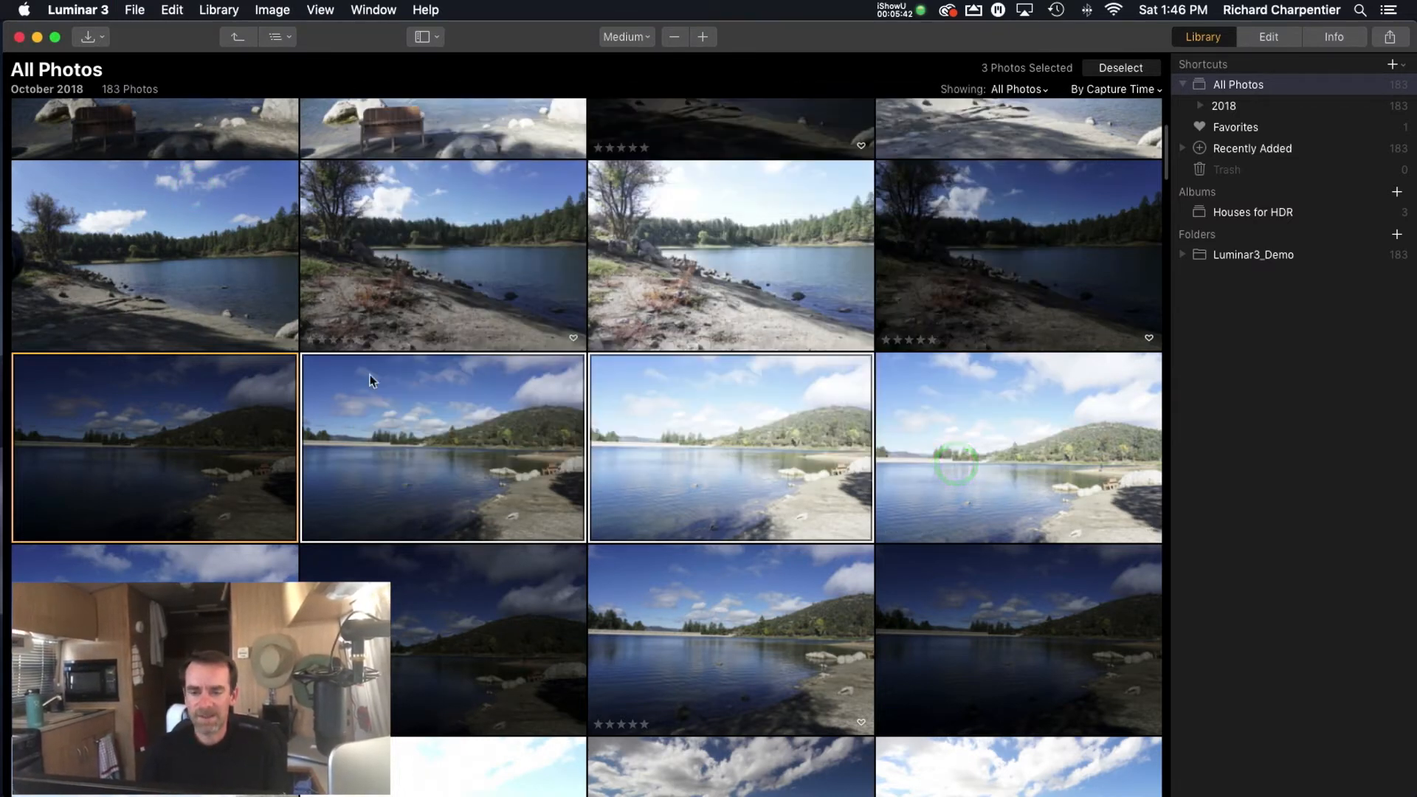
- Try to load the three selected lake exposures into Batch Processing, and close the batch dialog
click(138, 9)
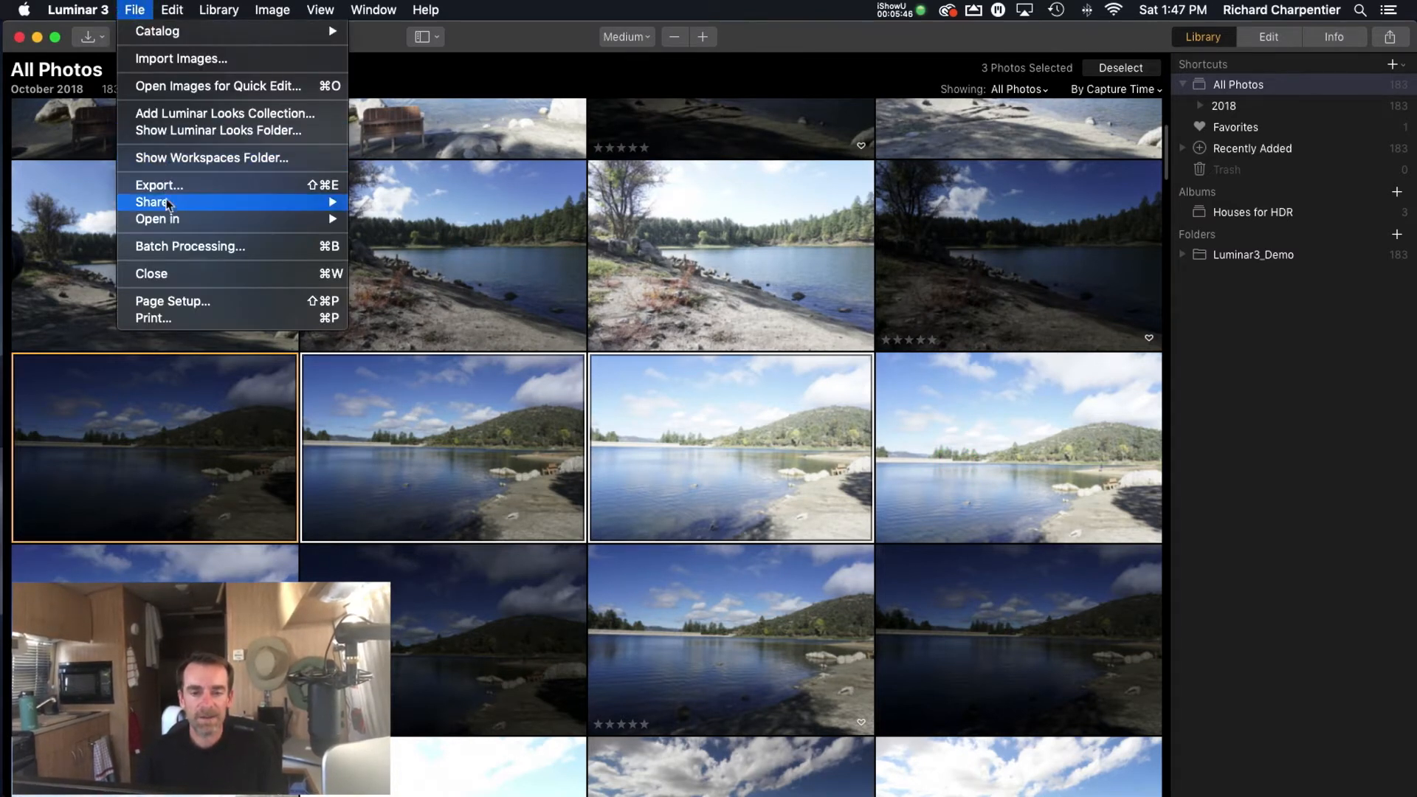
mouse_move(174, 204)
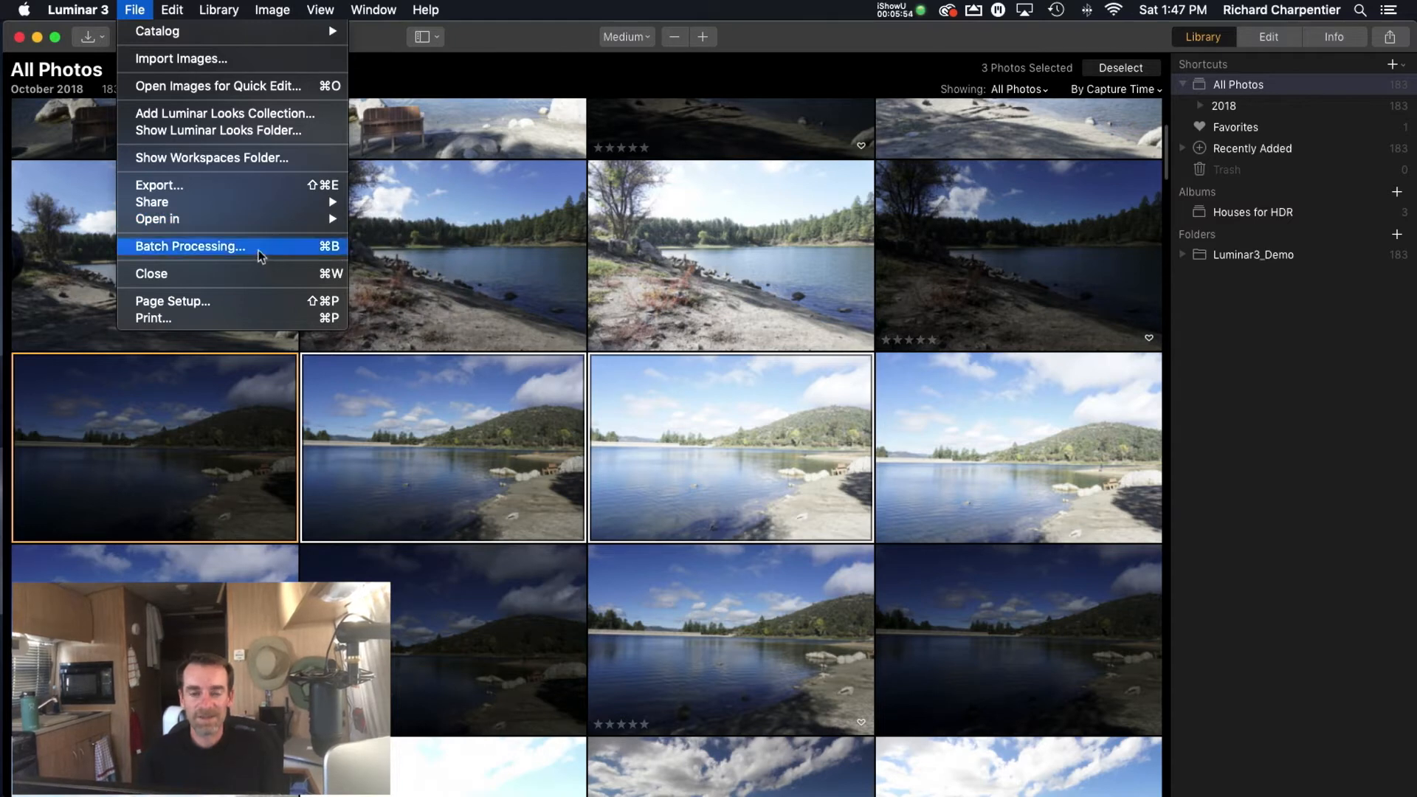
click(258, 250)
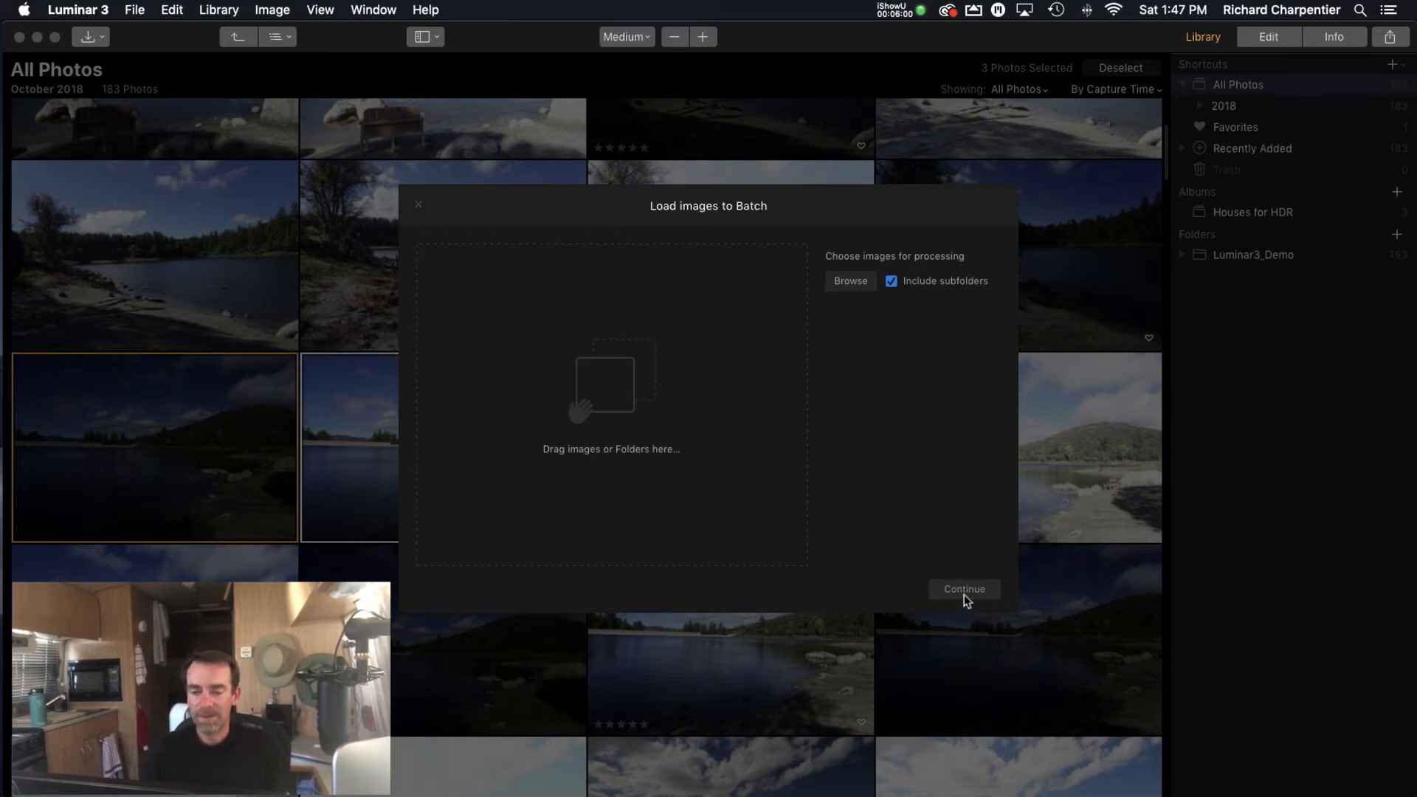
click(204, 431)
drag(203, 426, 588, 413)
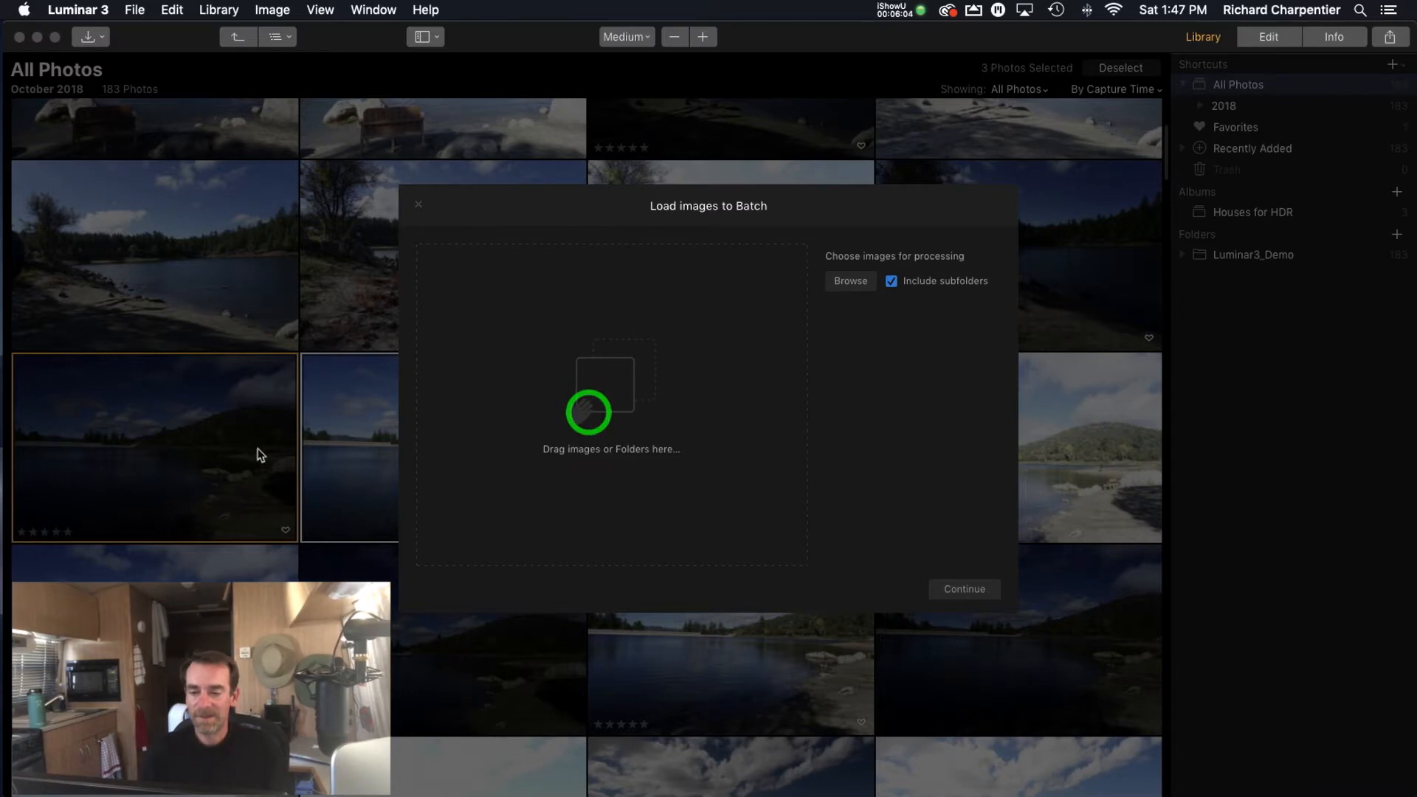
drag(281, 448, 598, 437)
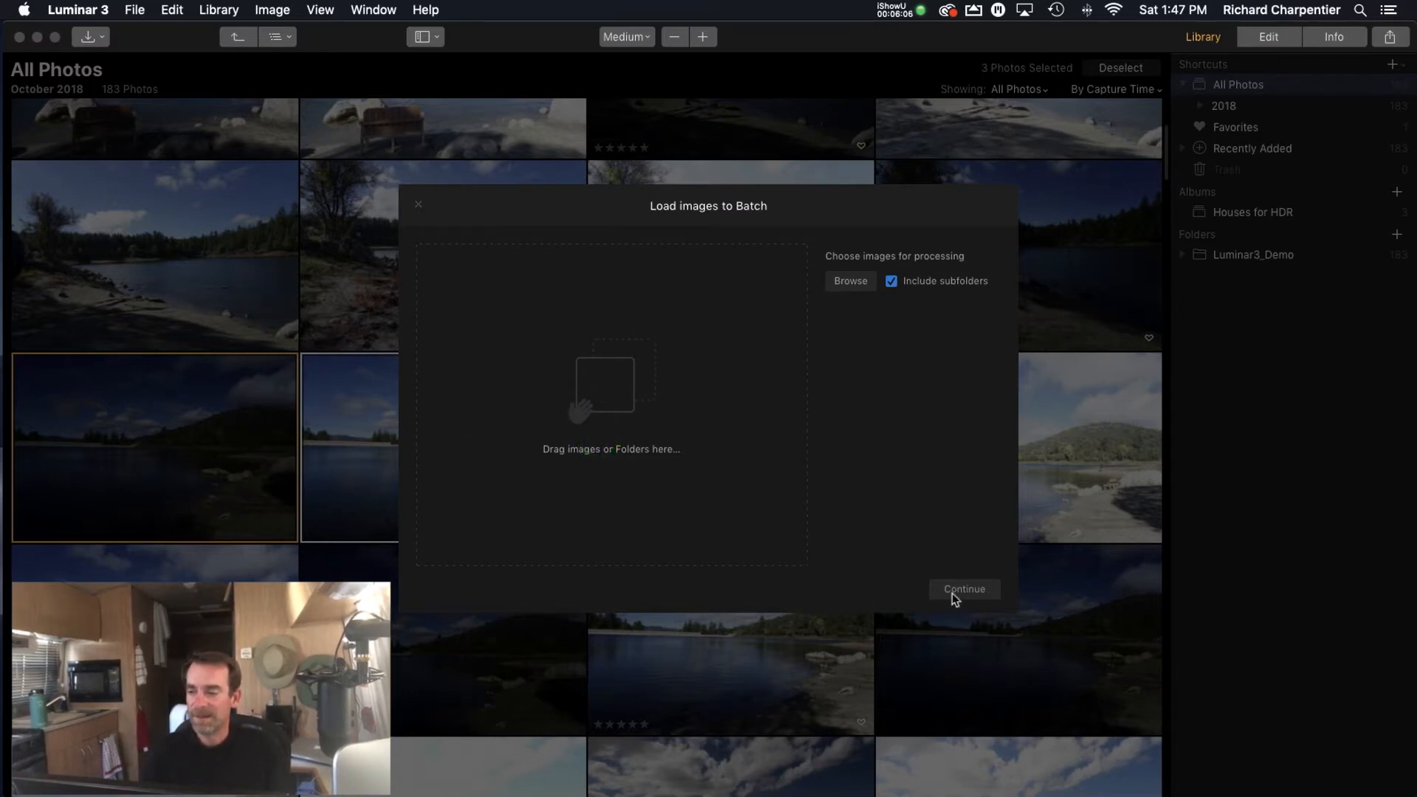
click(419, 204)
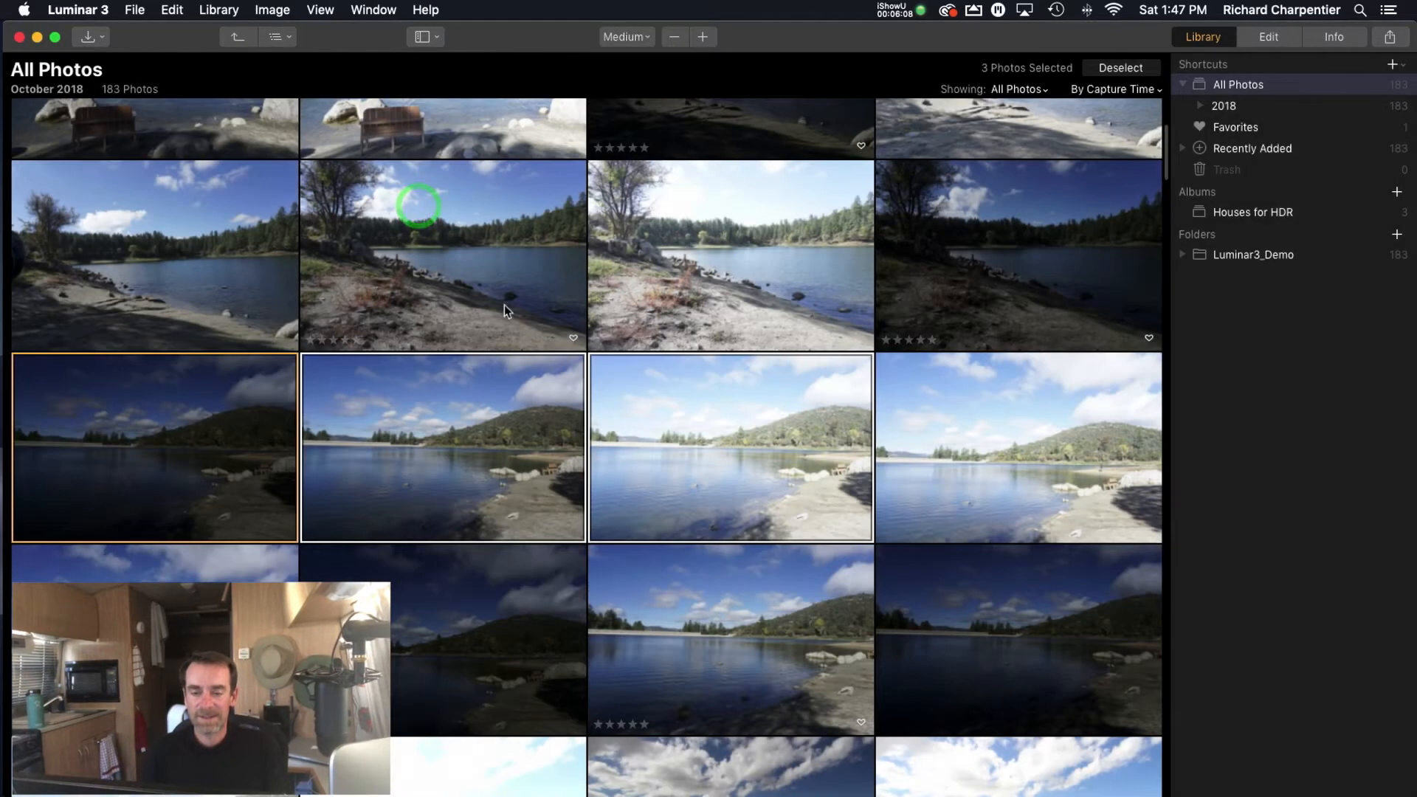
- Look through the available commands and search the help for "auror" to locate the Aurora HDR commands
click(214, 10)
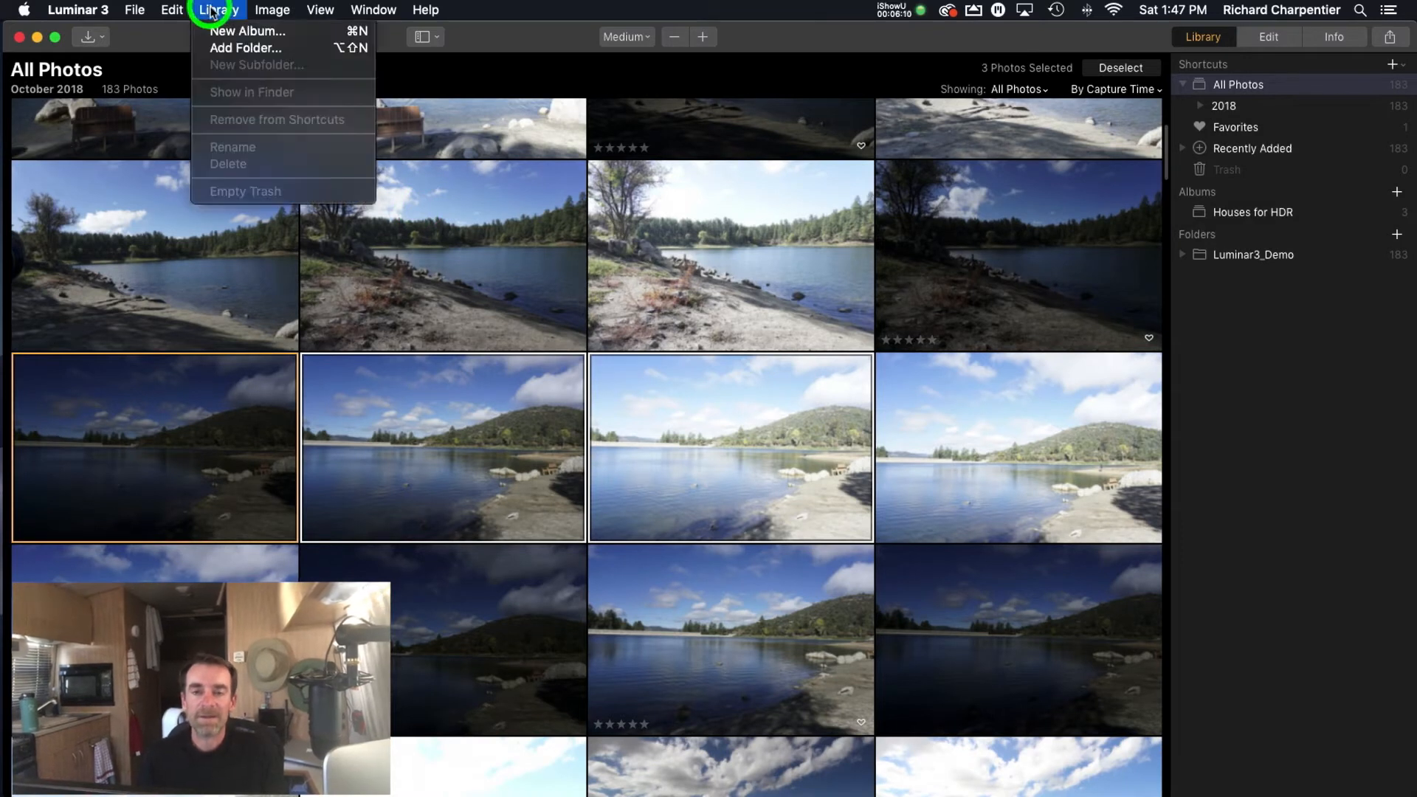
mouse_move(273, 9)
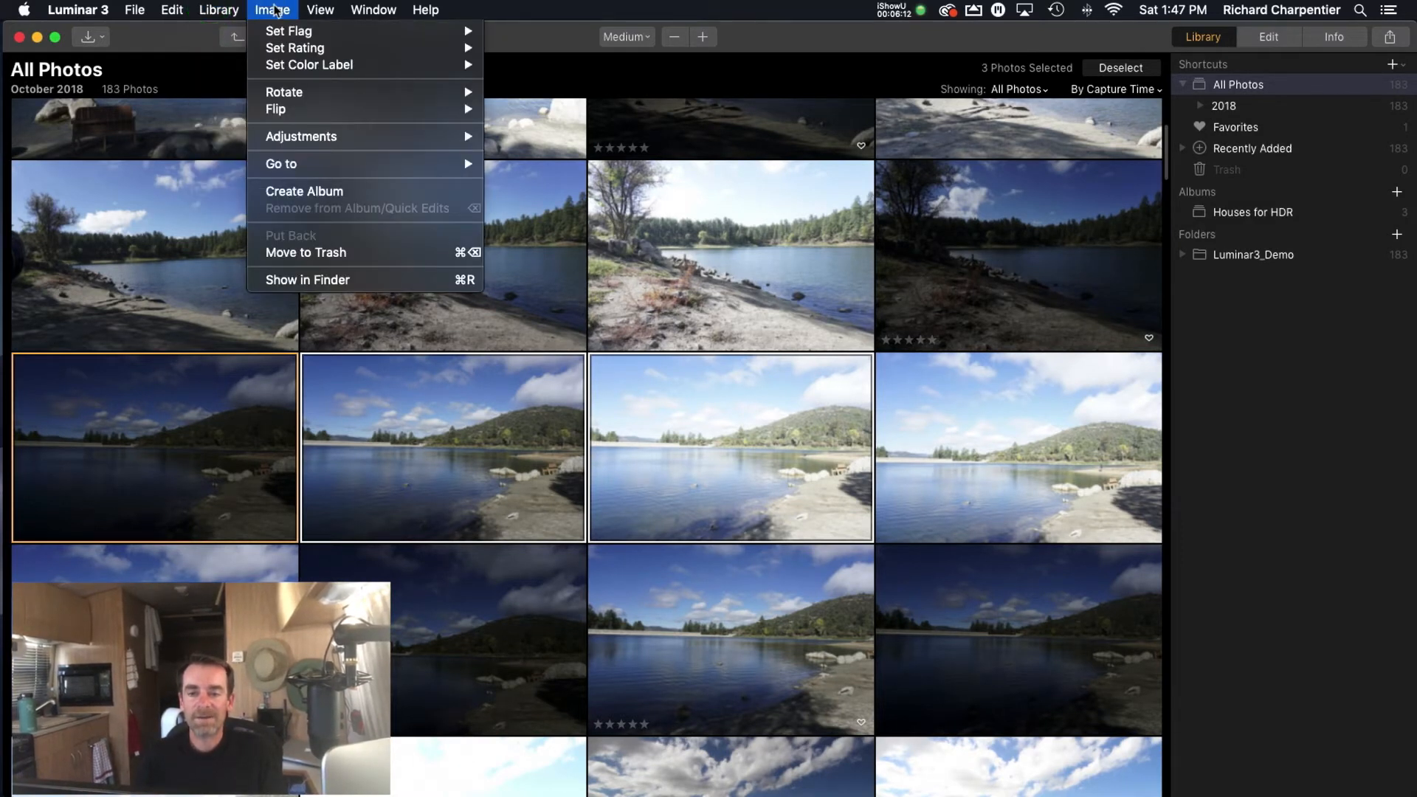
mouse_move(322, 170)
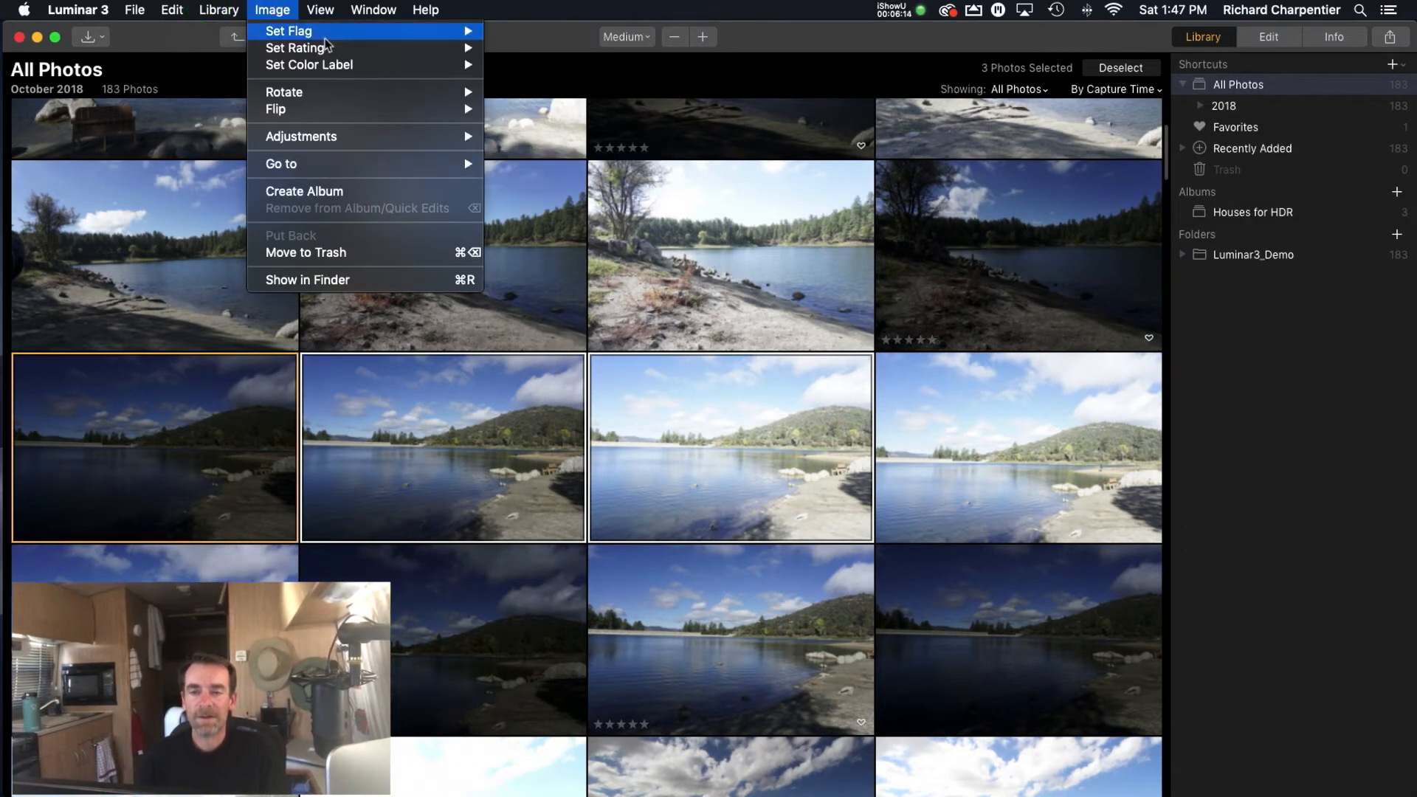
mouse_move(328, 11)
mouse_move(392, 8)
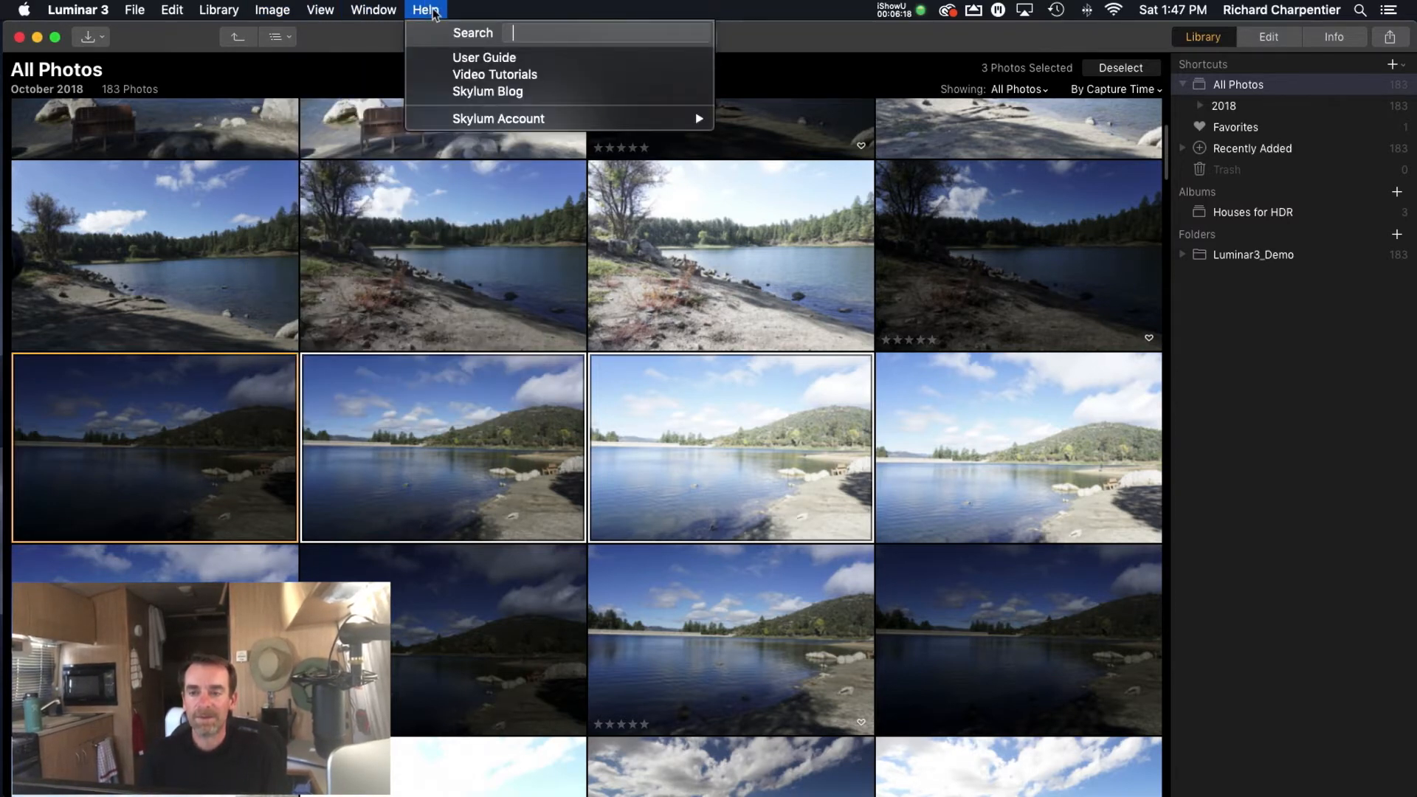
text(auror)
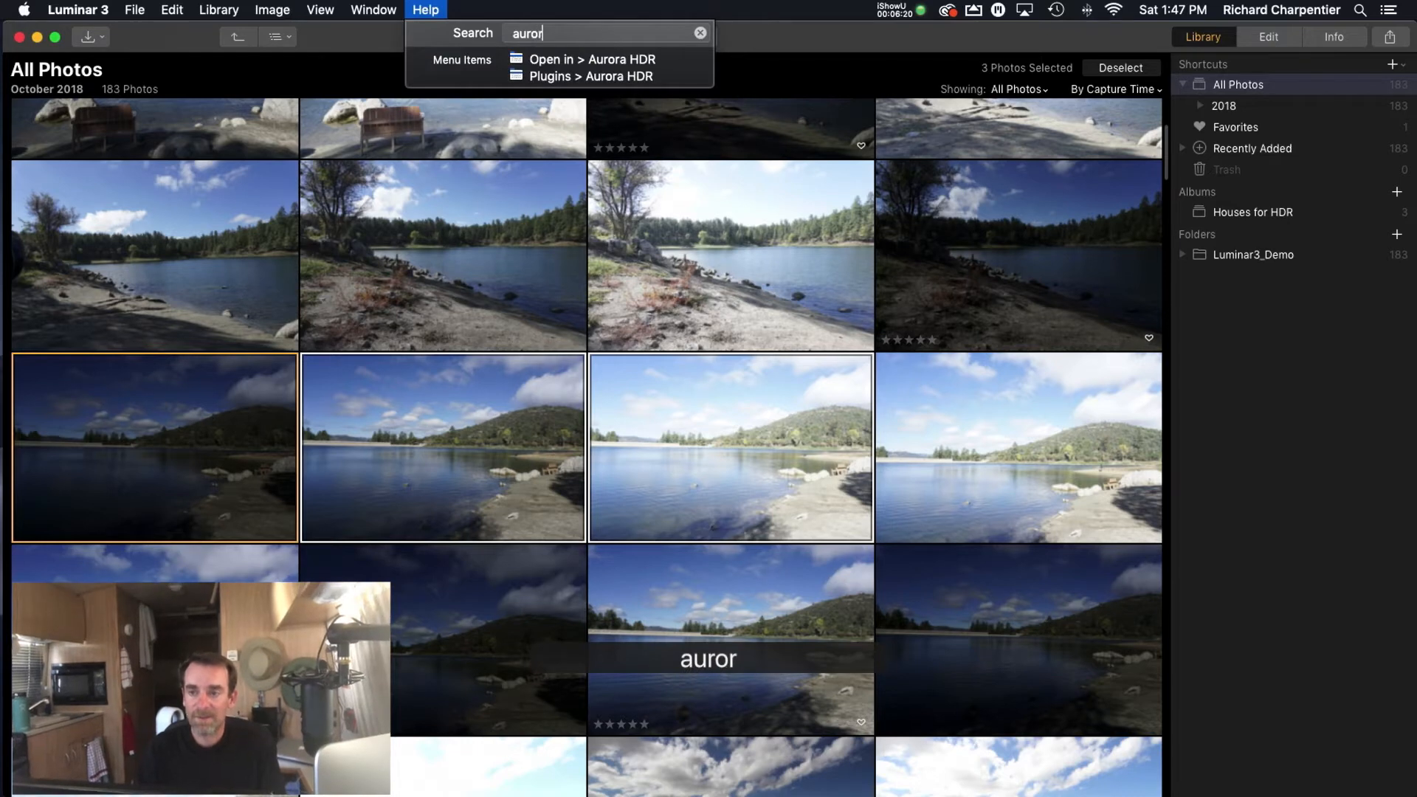
mouse_move(533, 64)
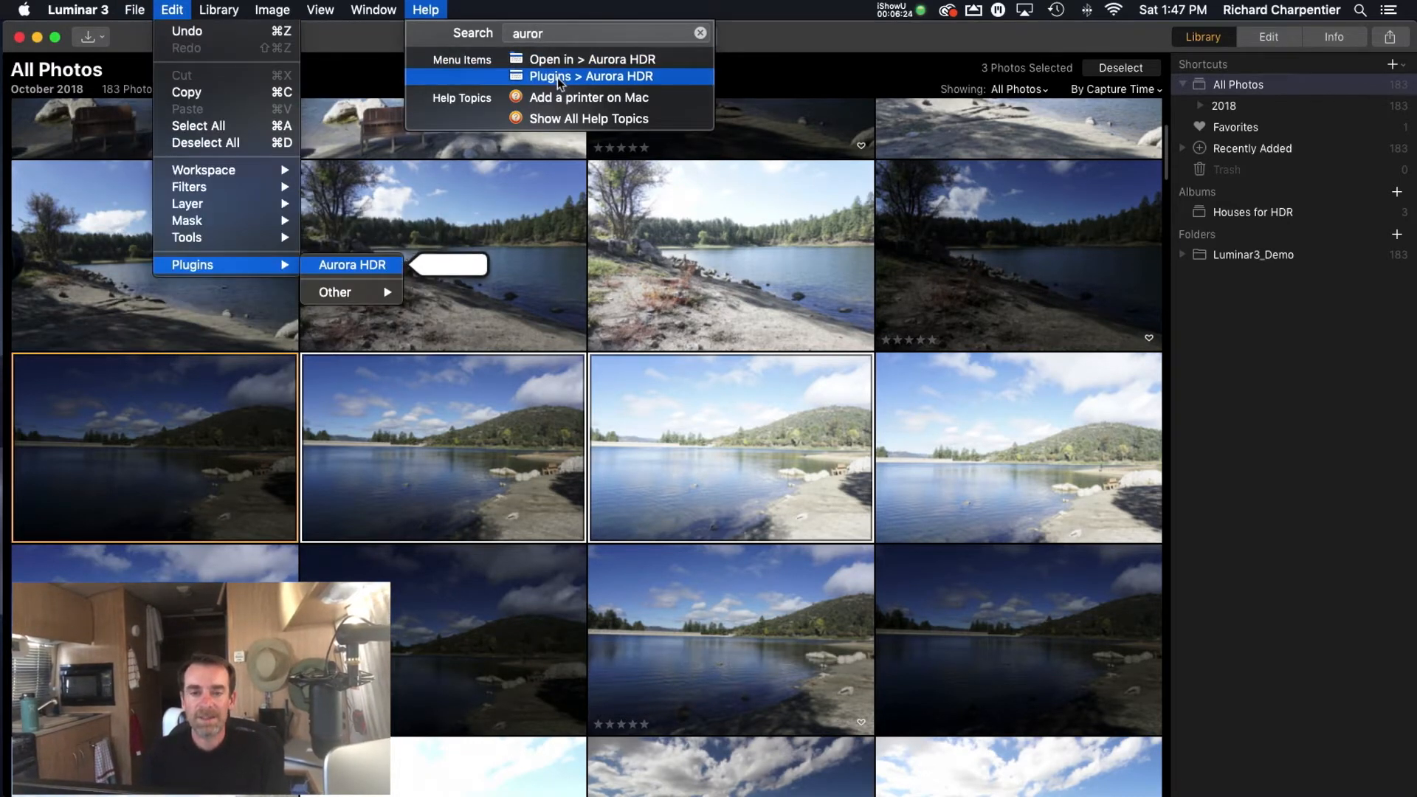
- Try to send the three selected lake exposures to the Aurora HDR plugin, and cancel the single-image HDR creation
mouse_move(174, 15)
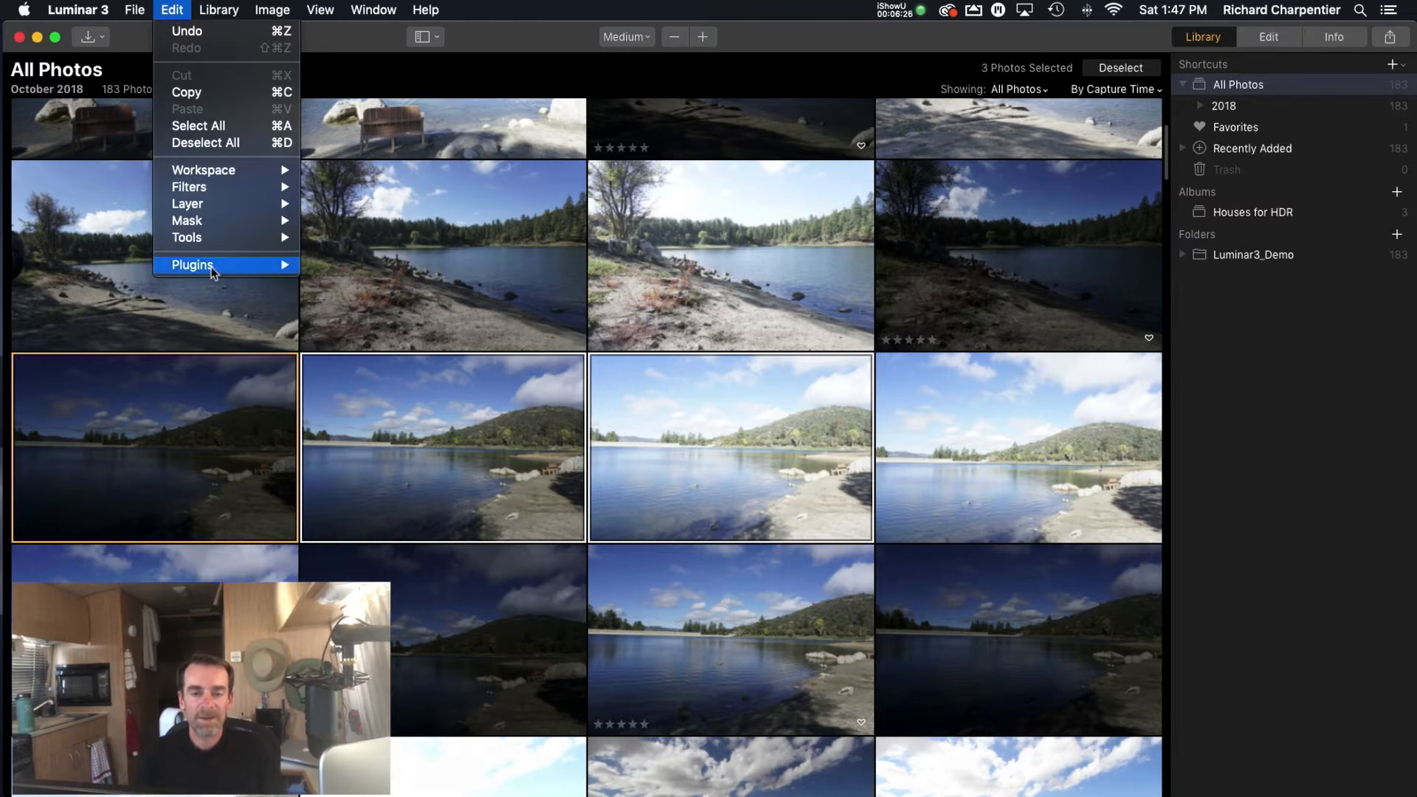
mouse_move(210, 266)
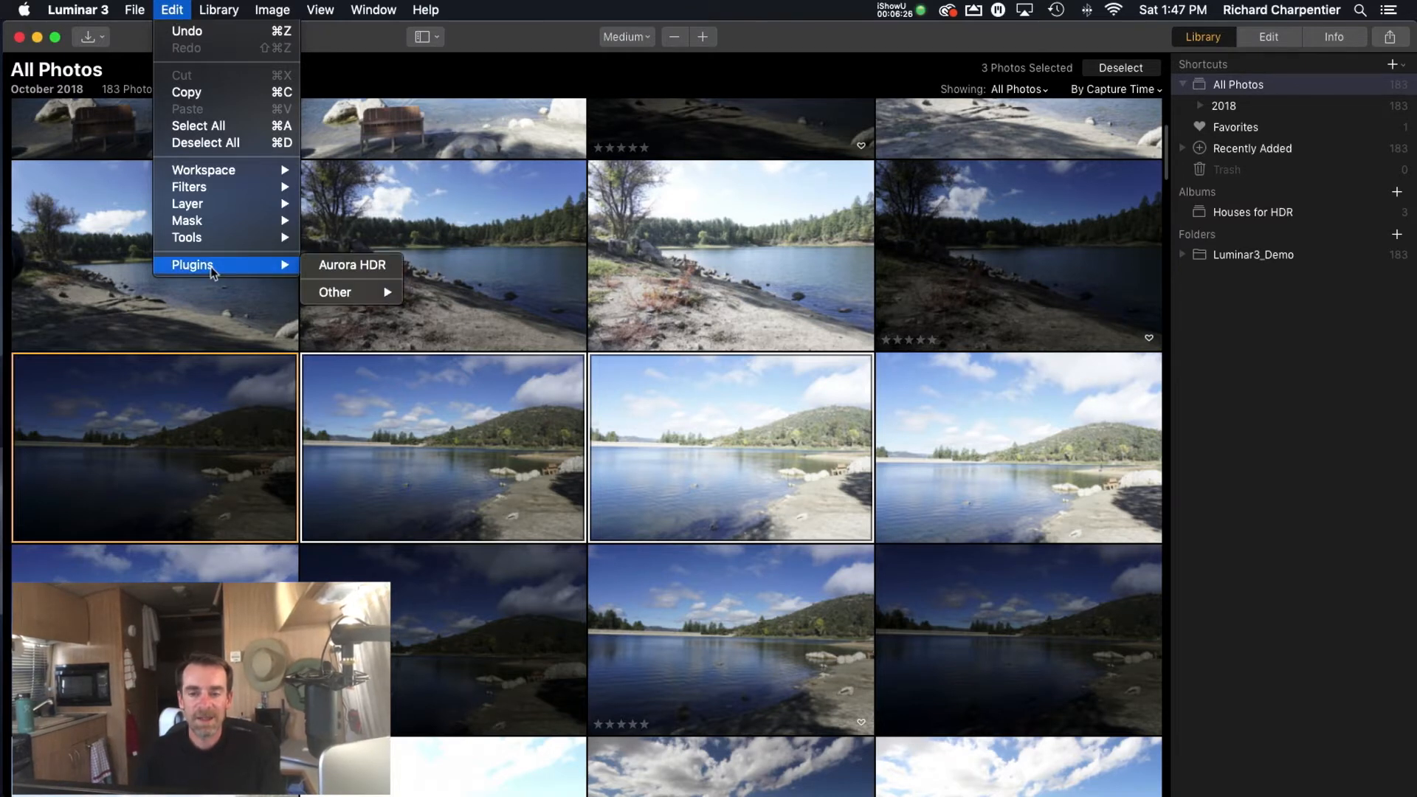
click(374, 268)
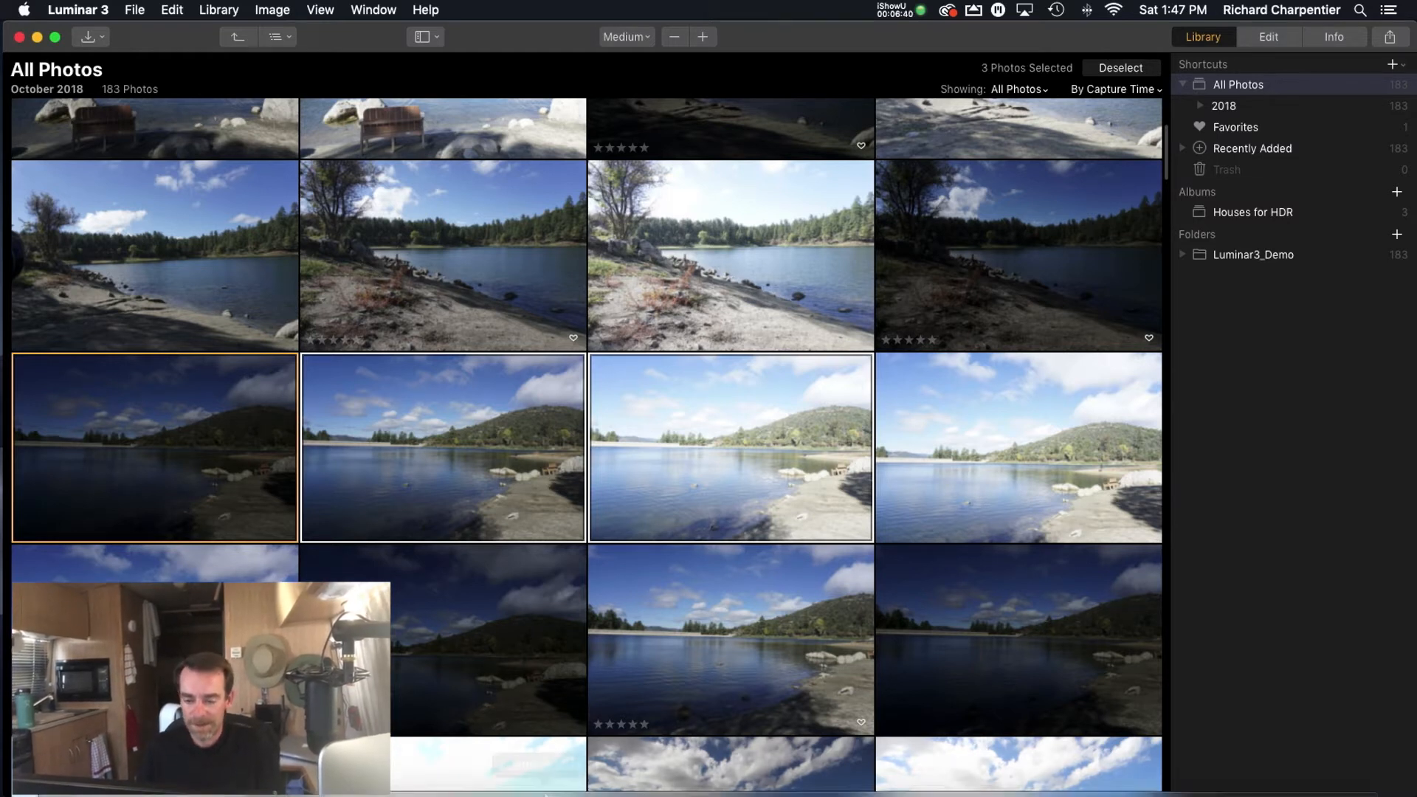
click(484, 775)
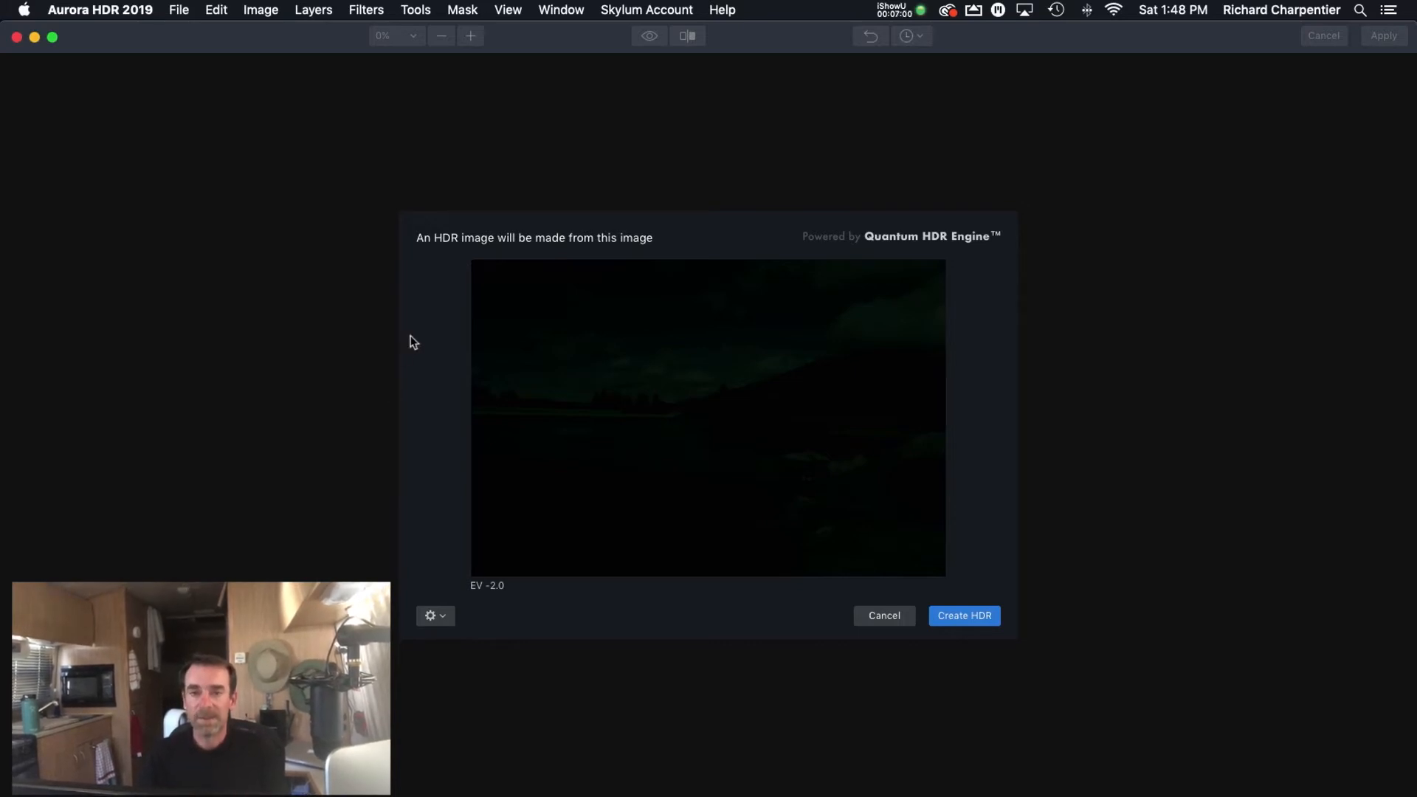
click(870, 617)
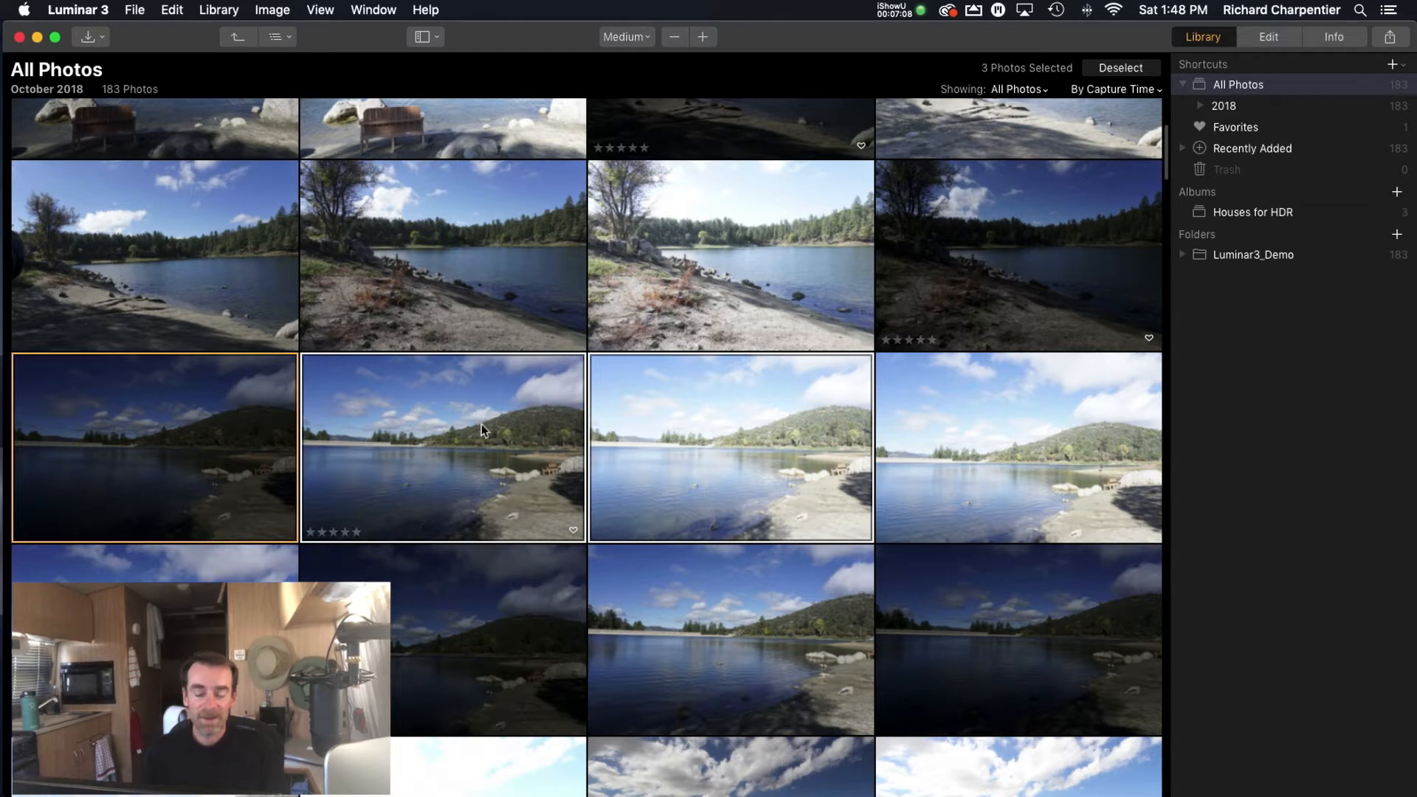
right_click(338, 421)
mouse_move(341, 424)
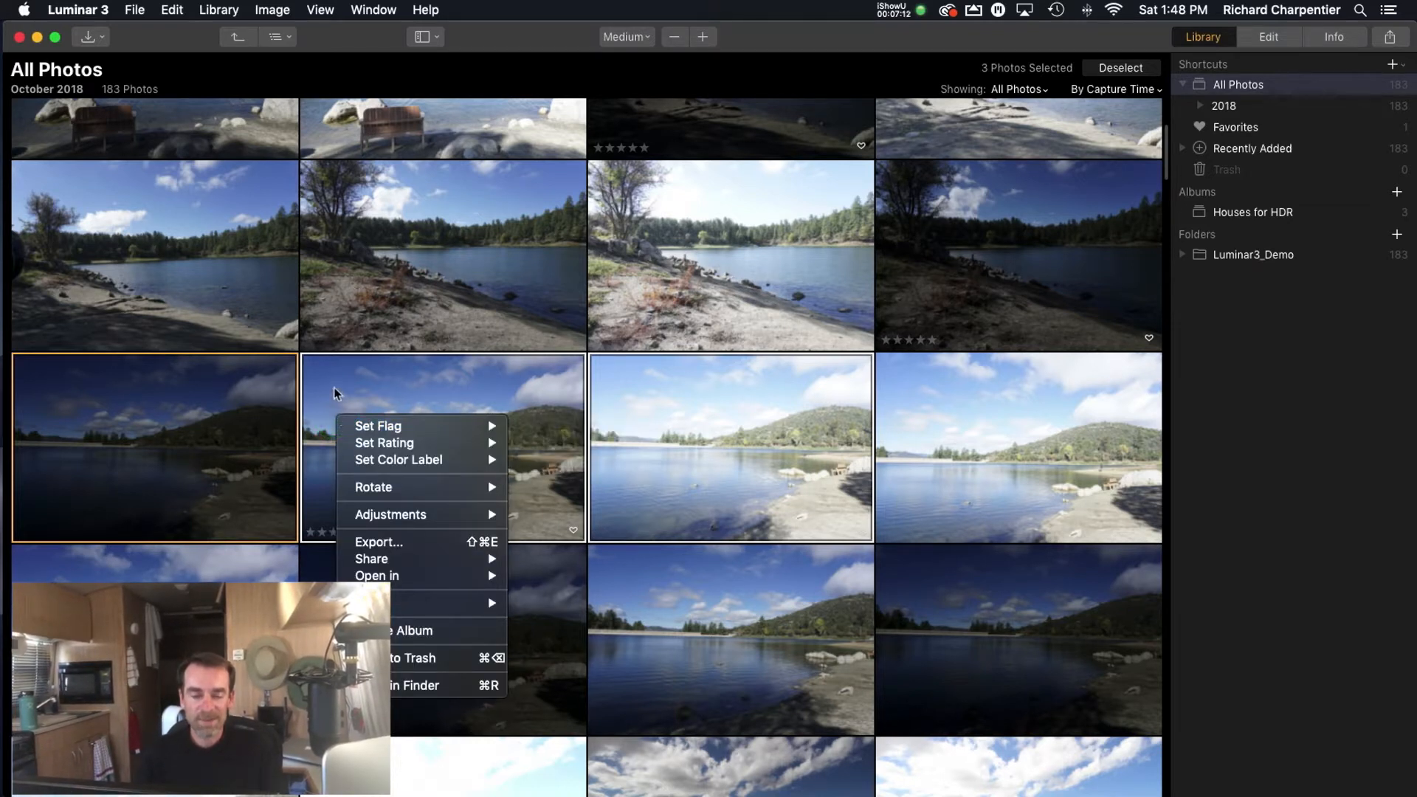
click(335, 393)
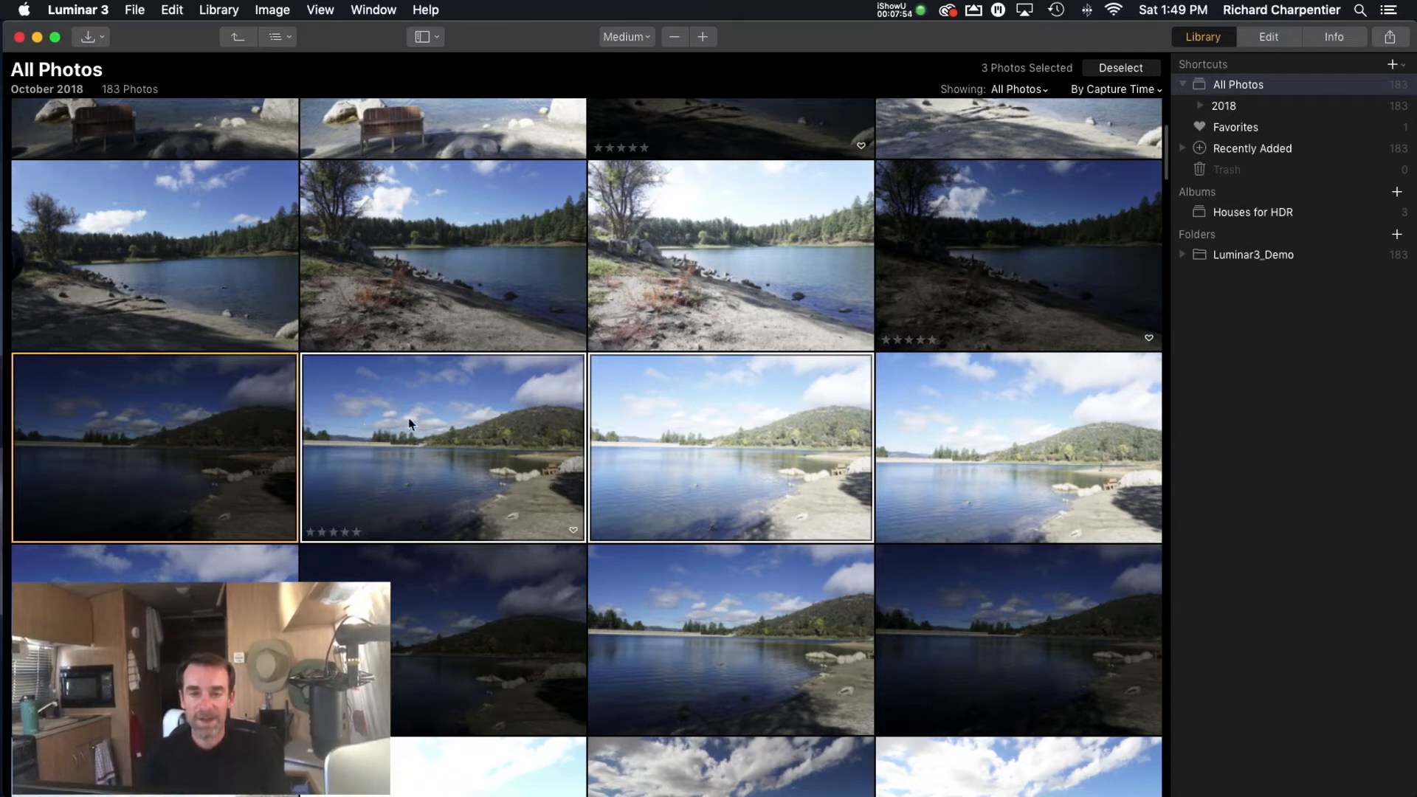
- Retry the Aurora HDR plugin on the three selected exposures, and cancel the HDR creation again
click(434, 17)
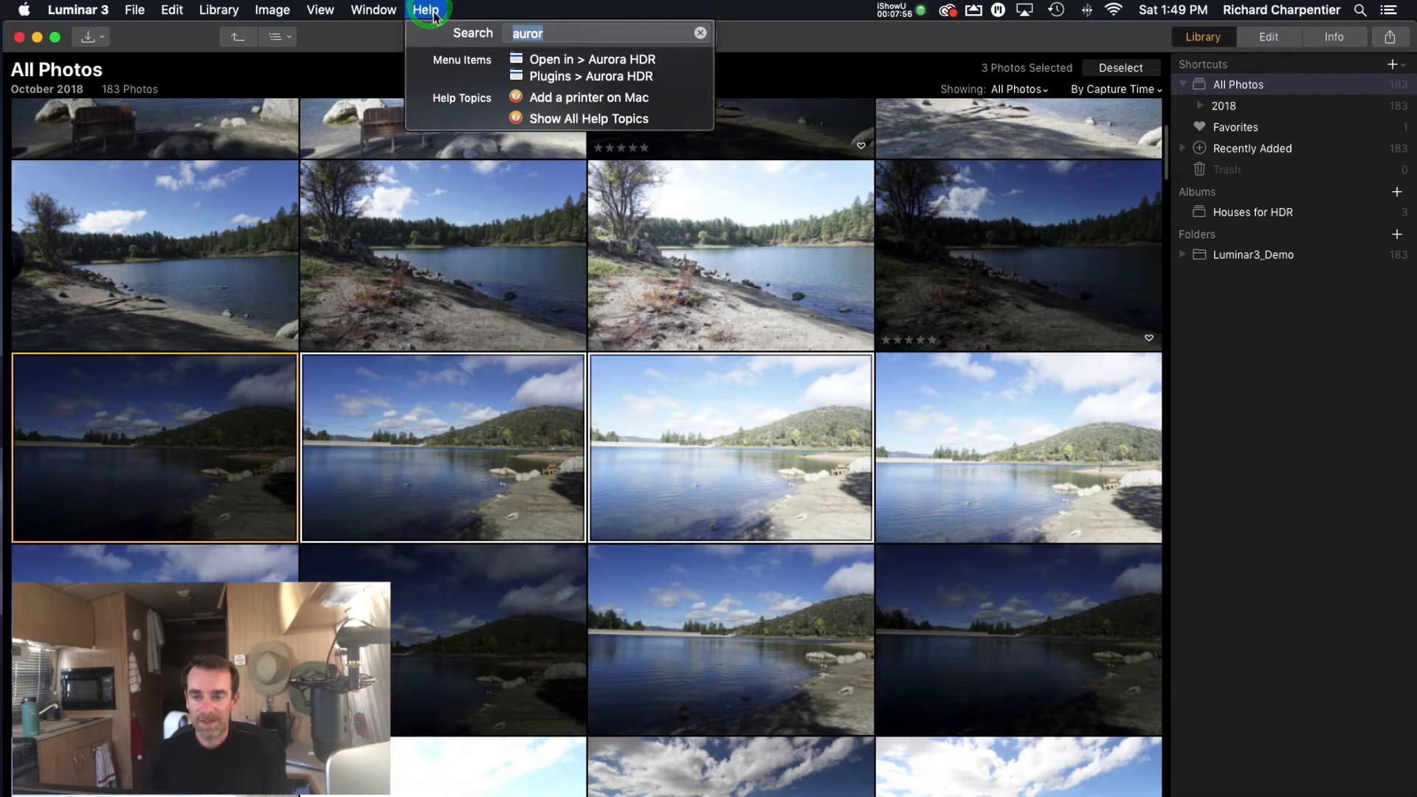
mouse_move(543, 81)
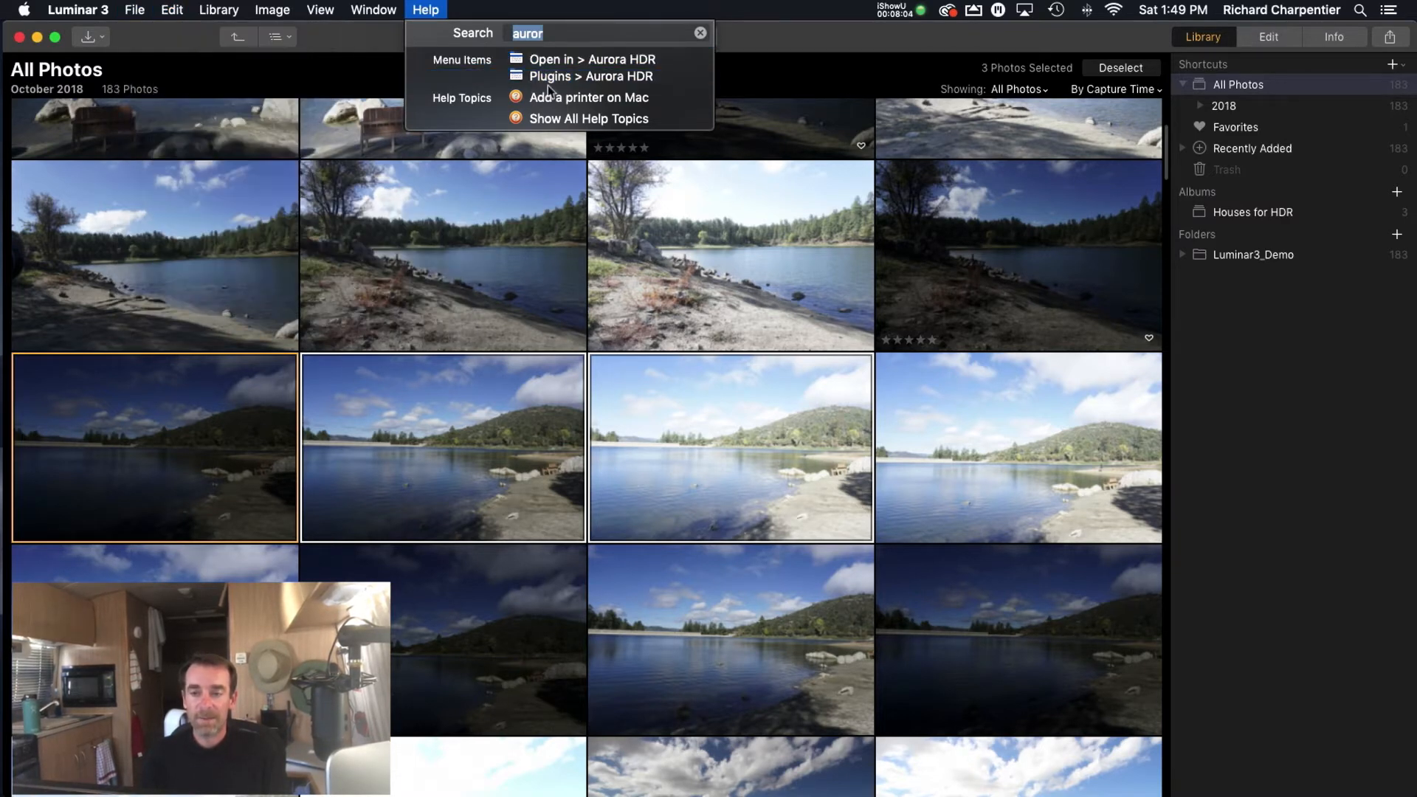
mouse_move(199, 265)
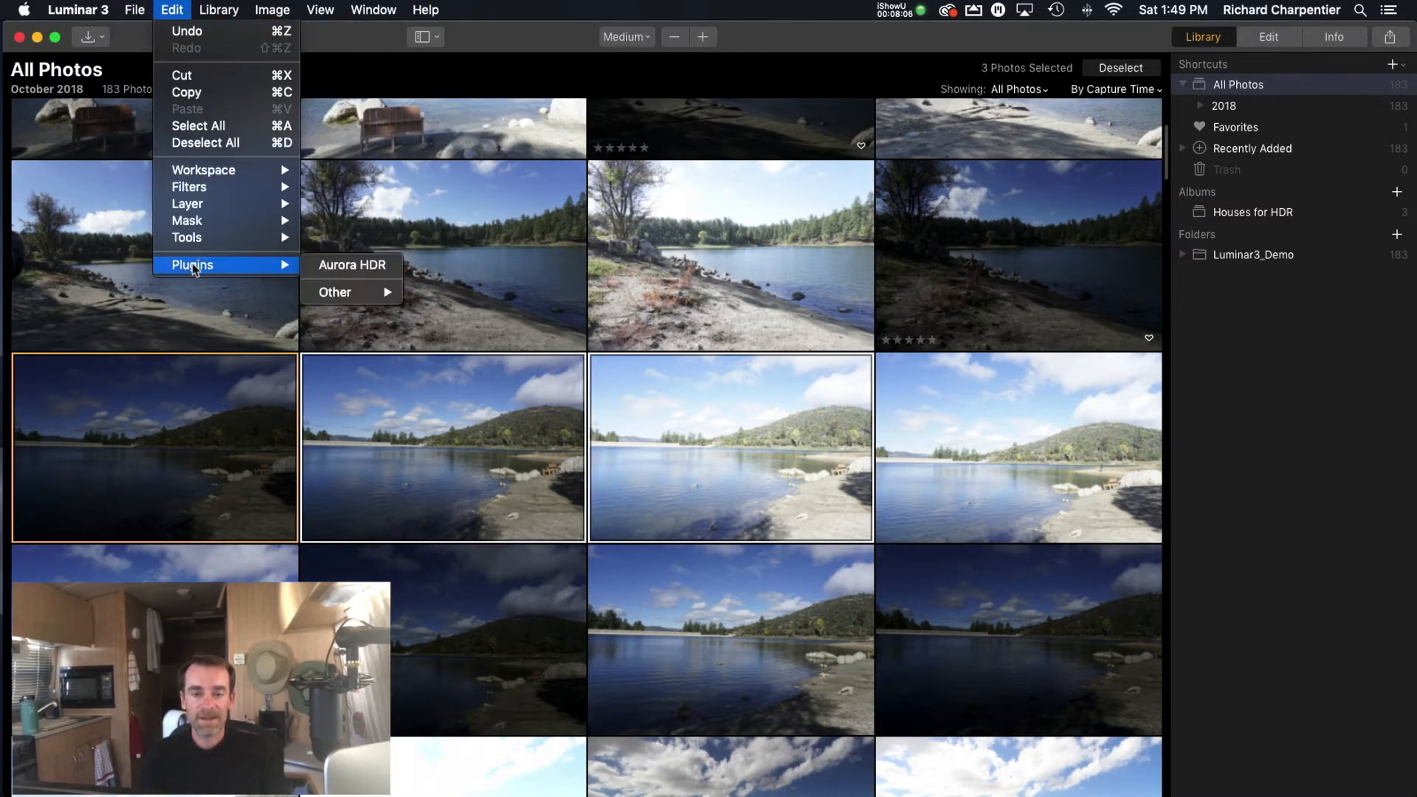
click(341, 266)
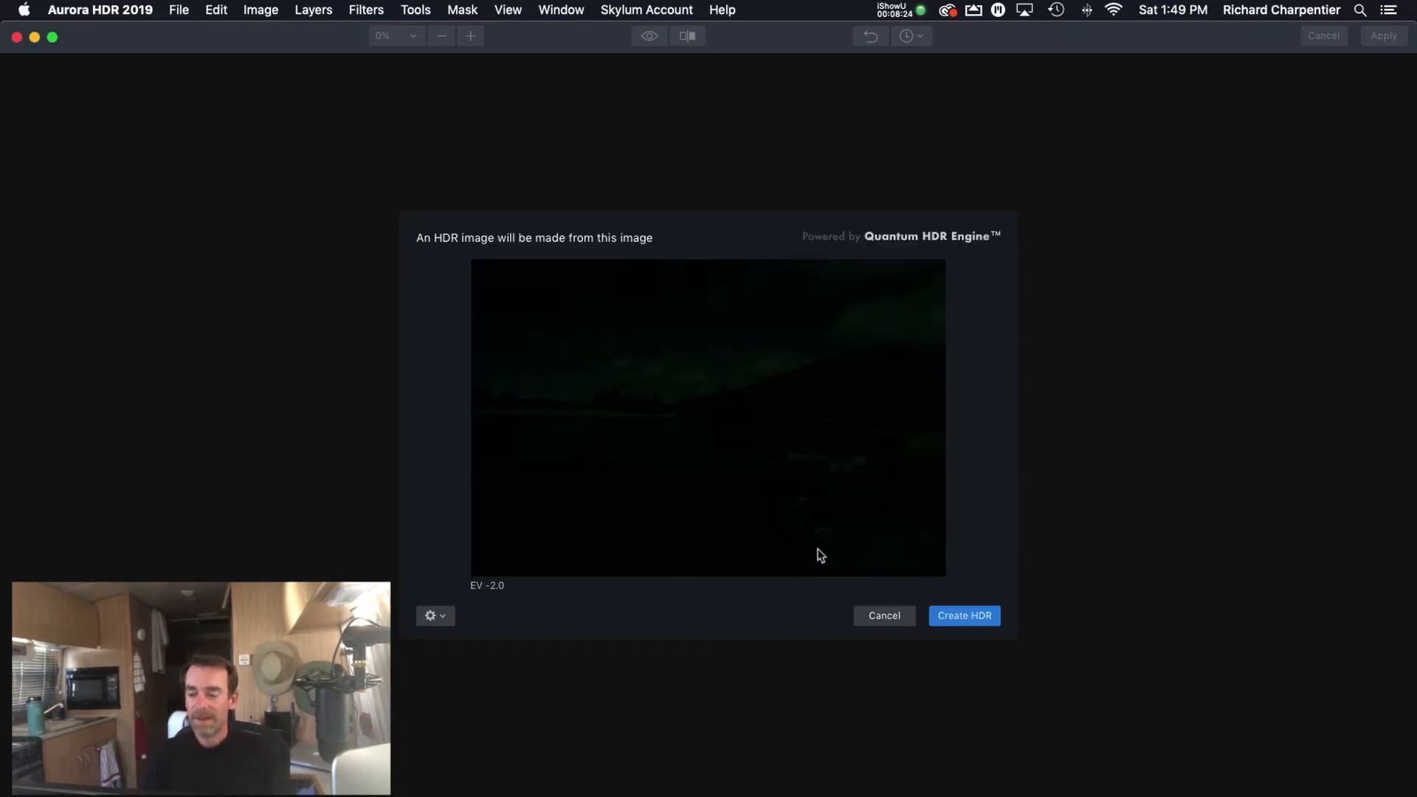
click(886, 616)
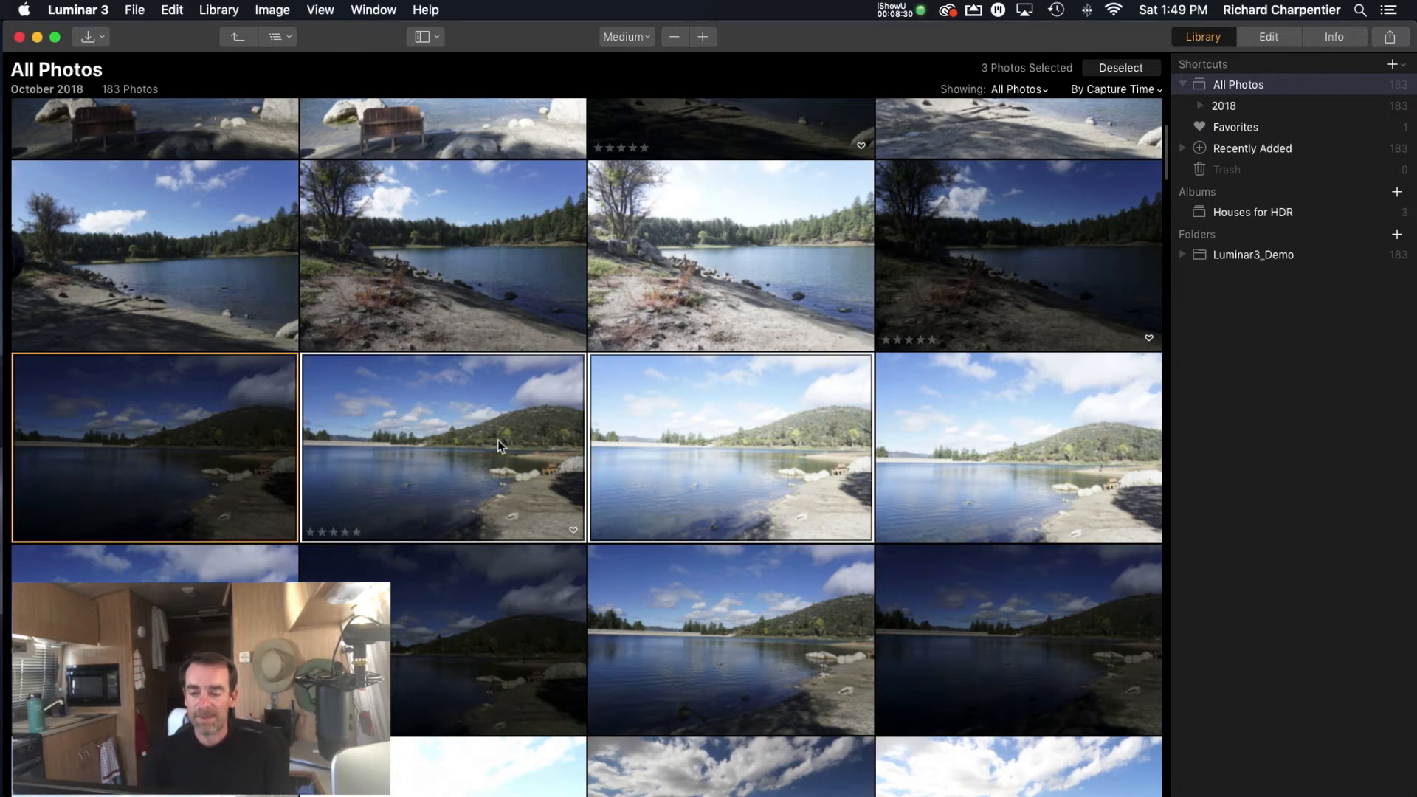
- Deselect the three lake exposures and browse the All Photos library through the house shots and back to the lake series
key(super+d)
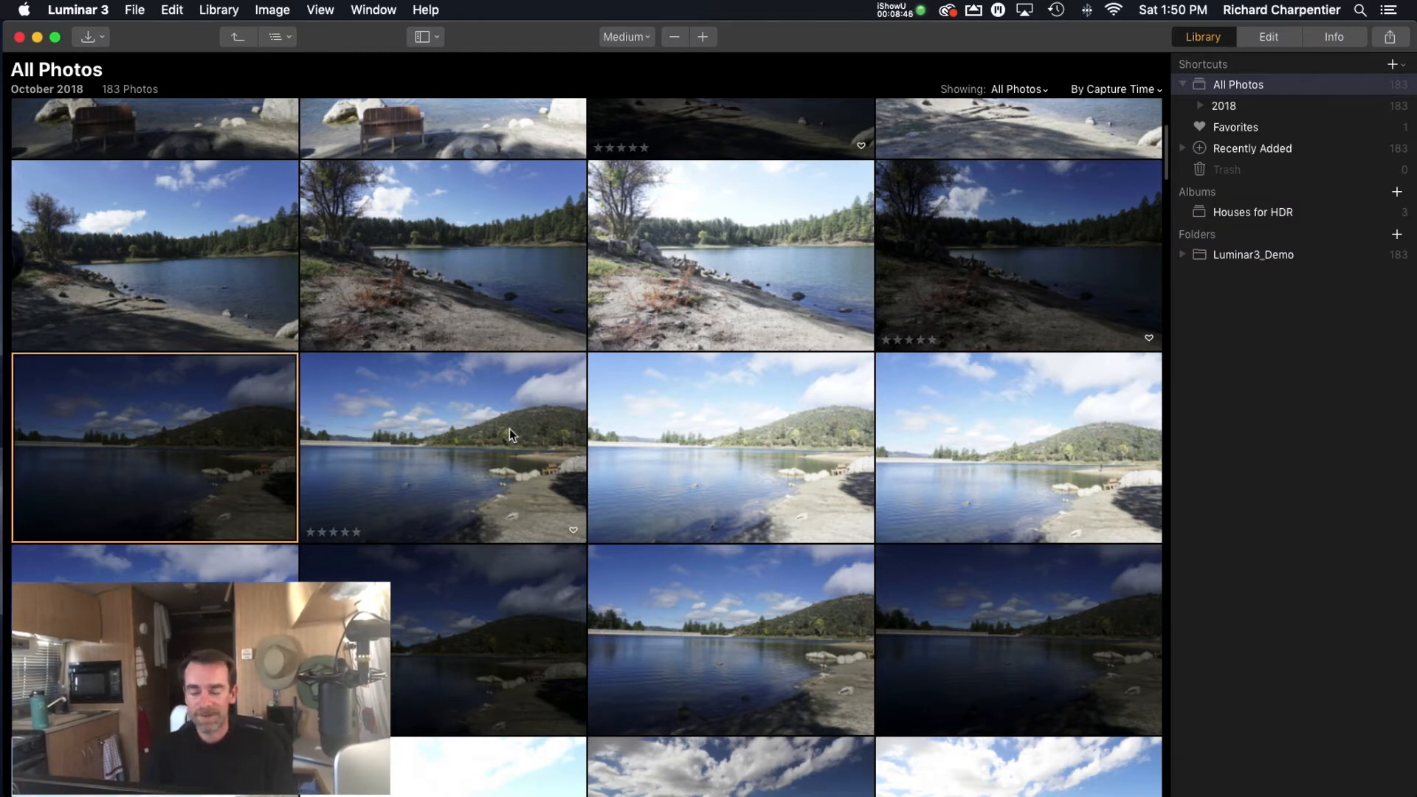
scroll(509, 431, down, 10)
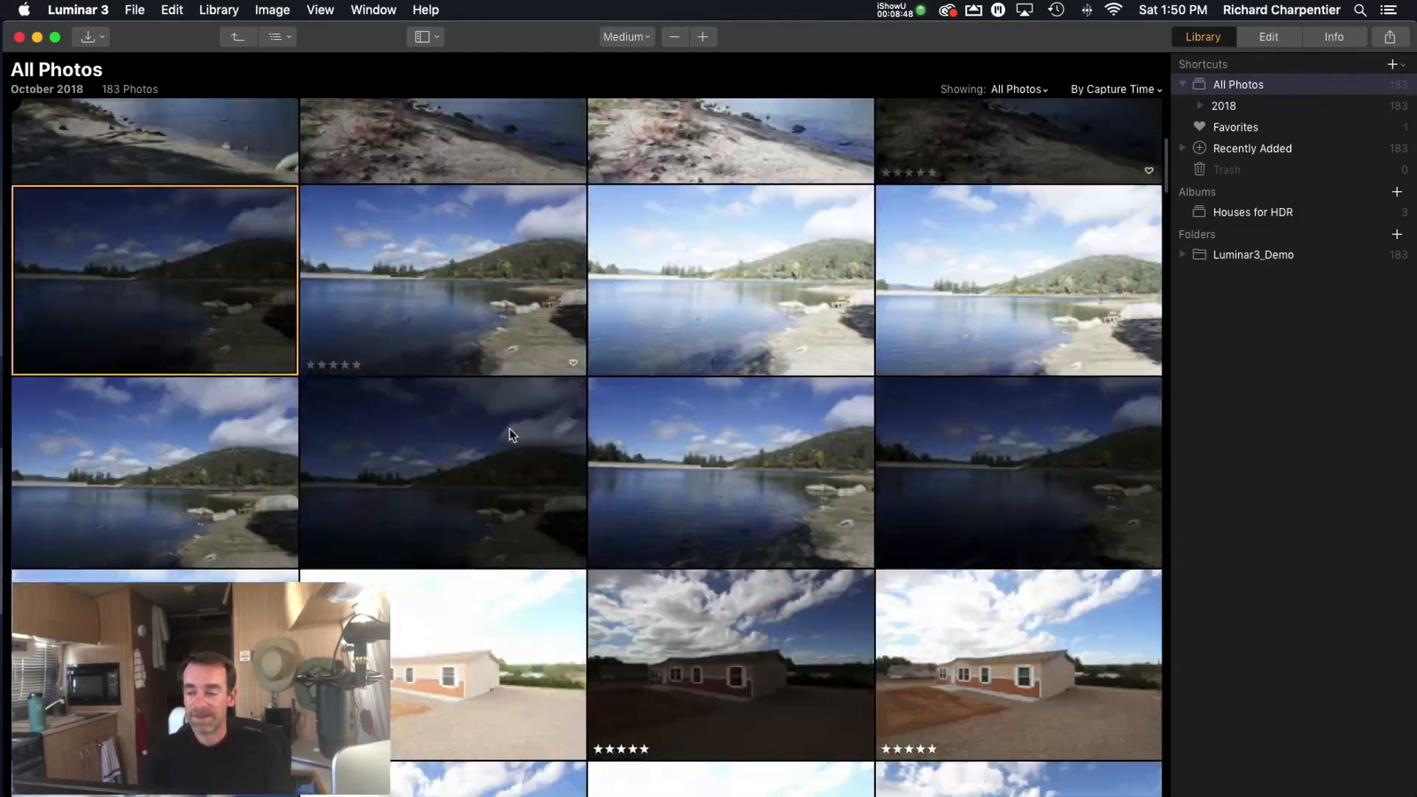
scroll(509, 431, down, 10)
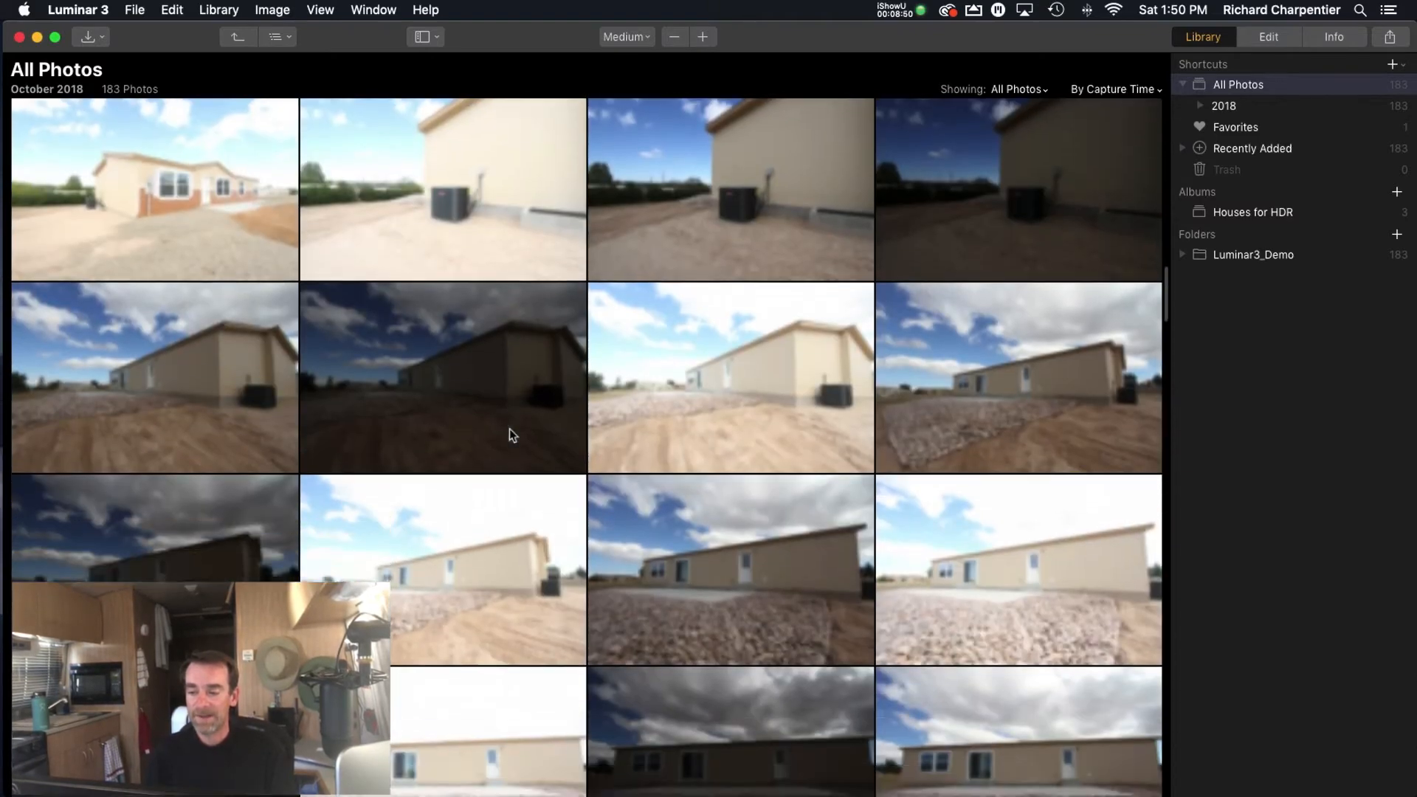
scroll(509, 434, down, 10)
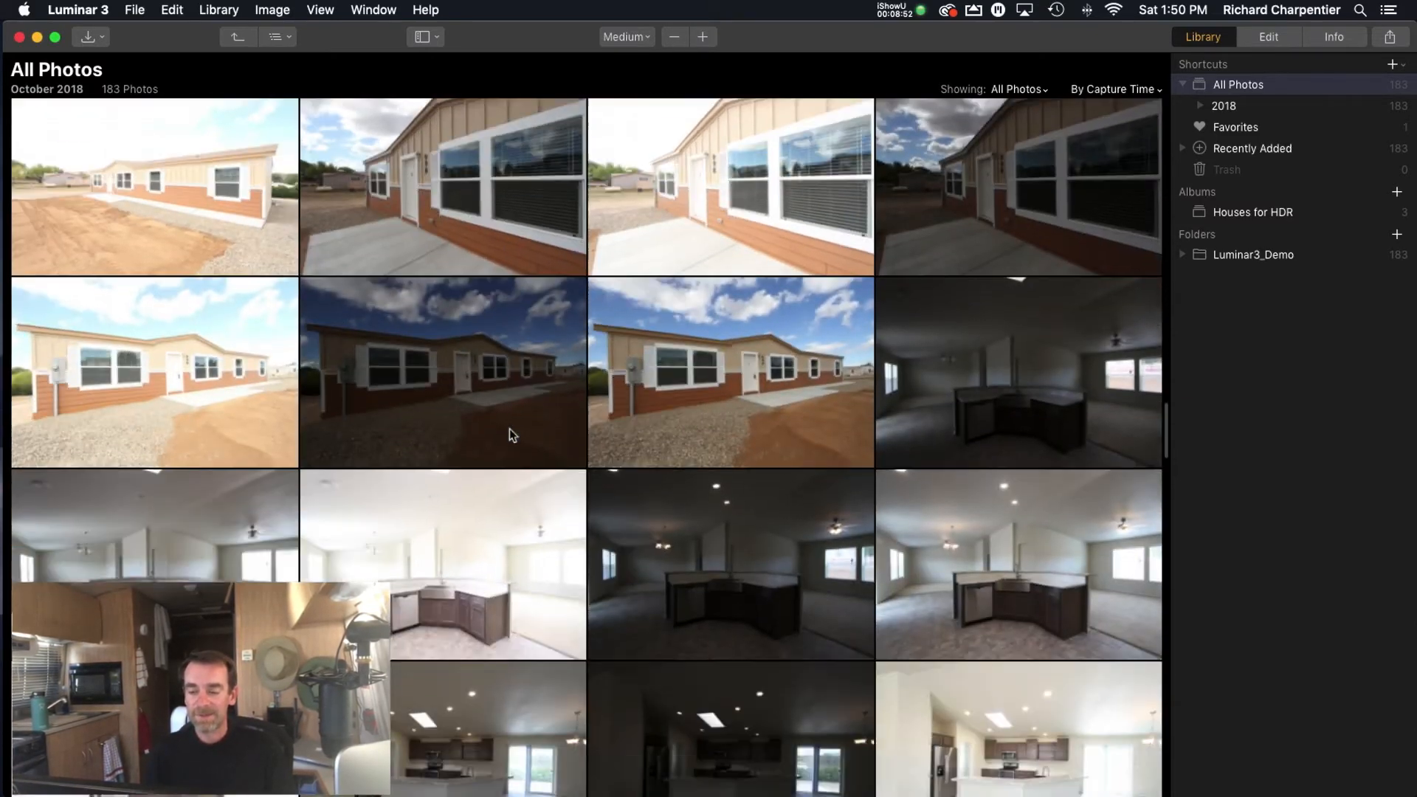
scroll(510, 434, down, 10)
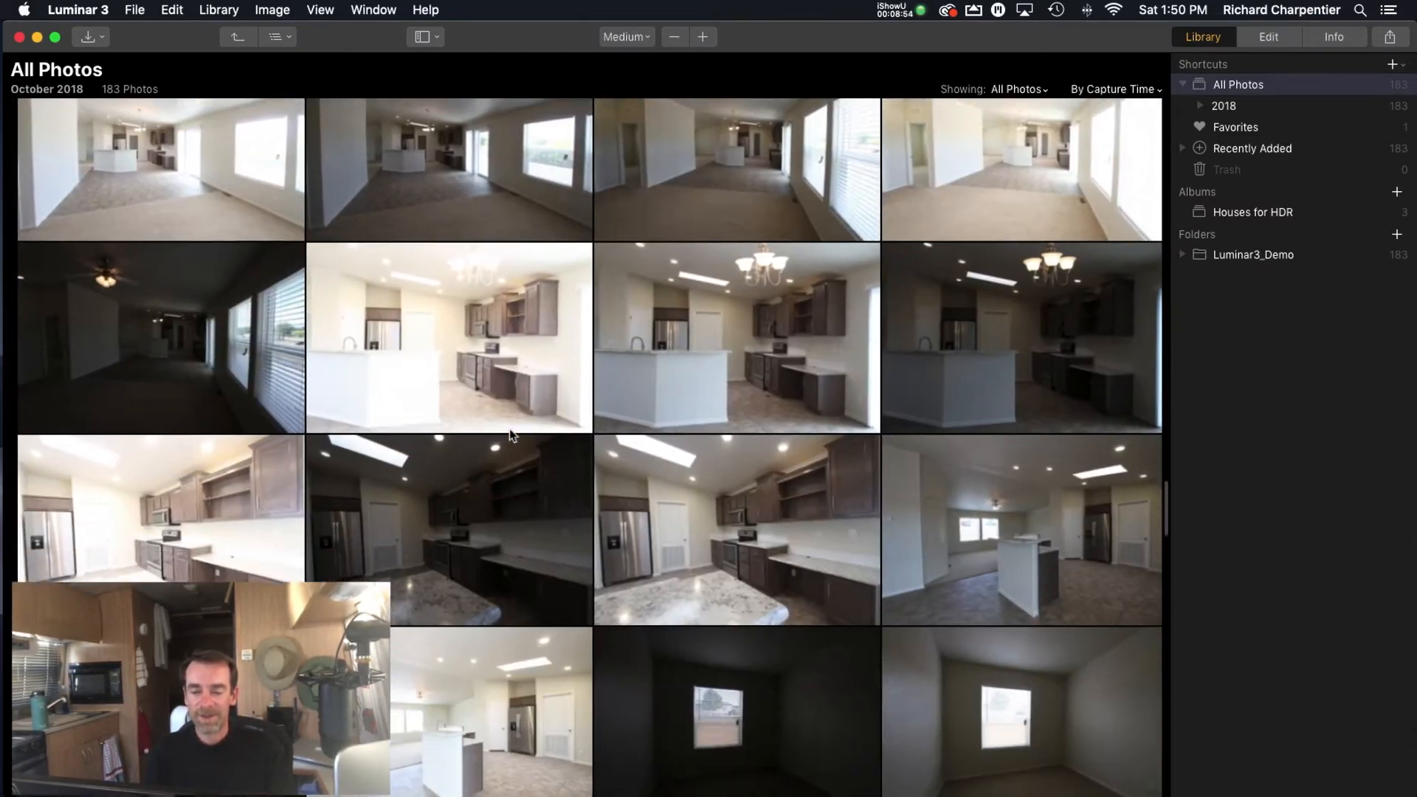
scroll(509, 434, down, 10)
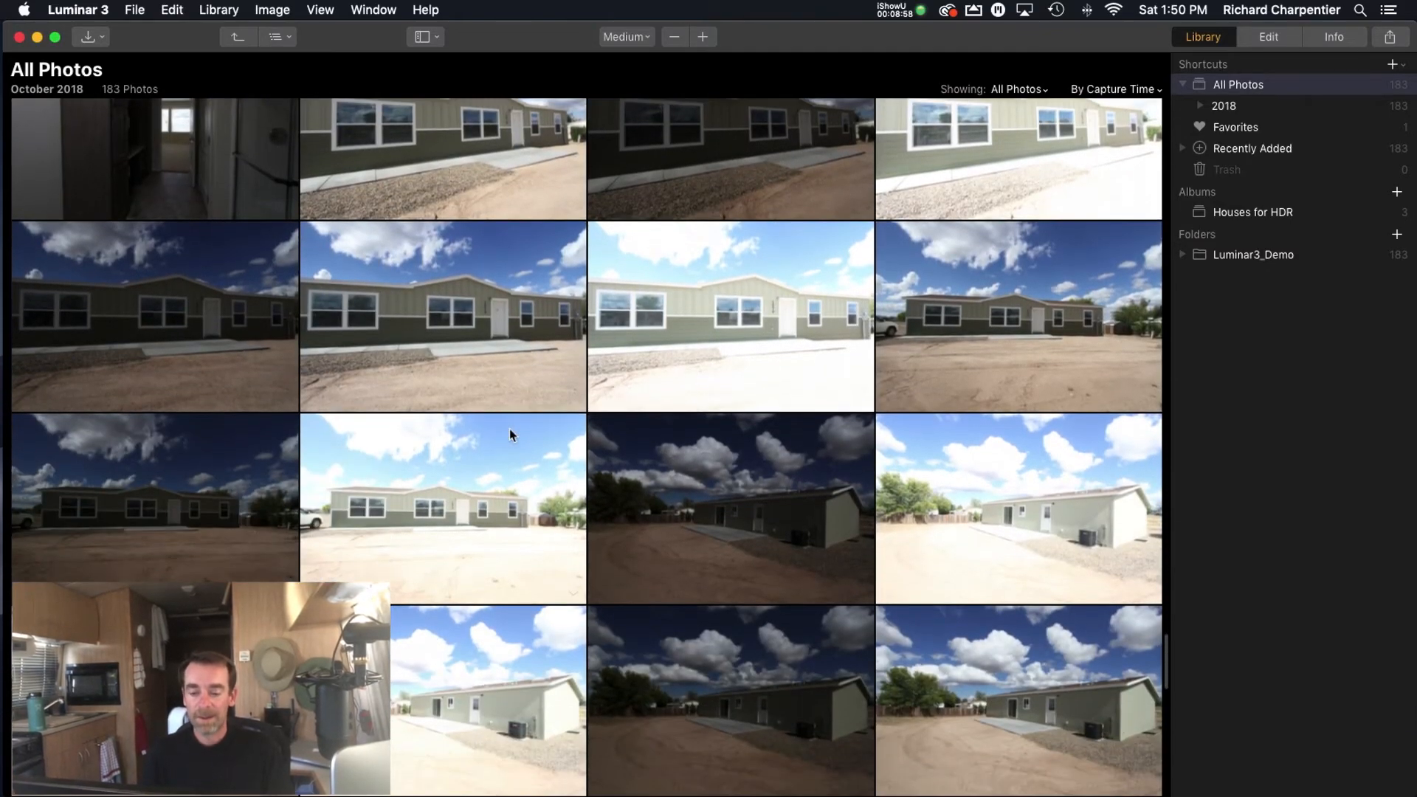
scroll(509, 434, down, 8)
scroll(509, 429, down, 8)
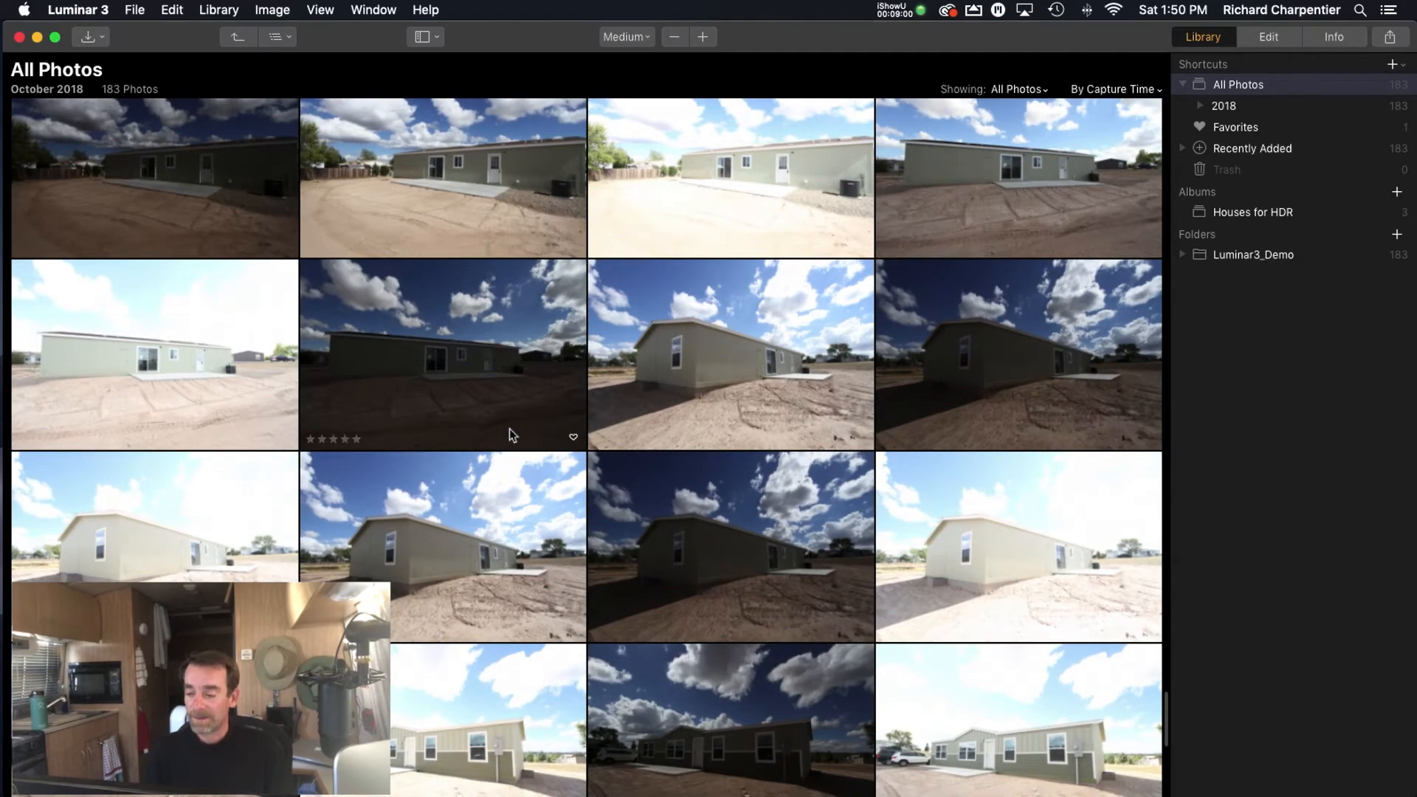
scroll(510, 434, up, 10)
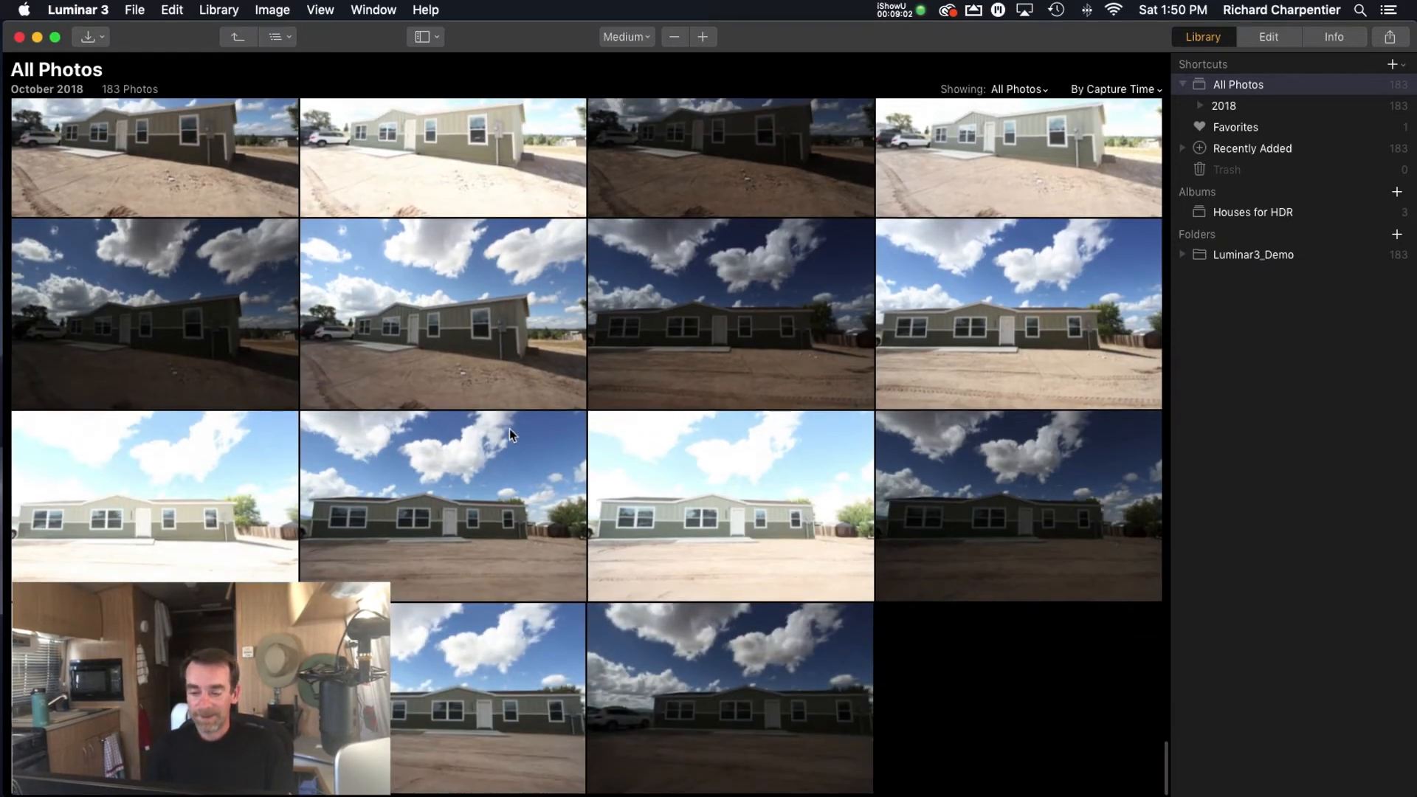
scroll(511, 435, up, 10)
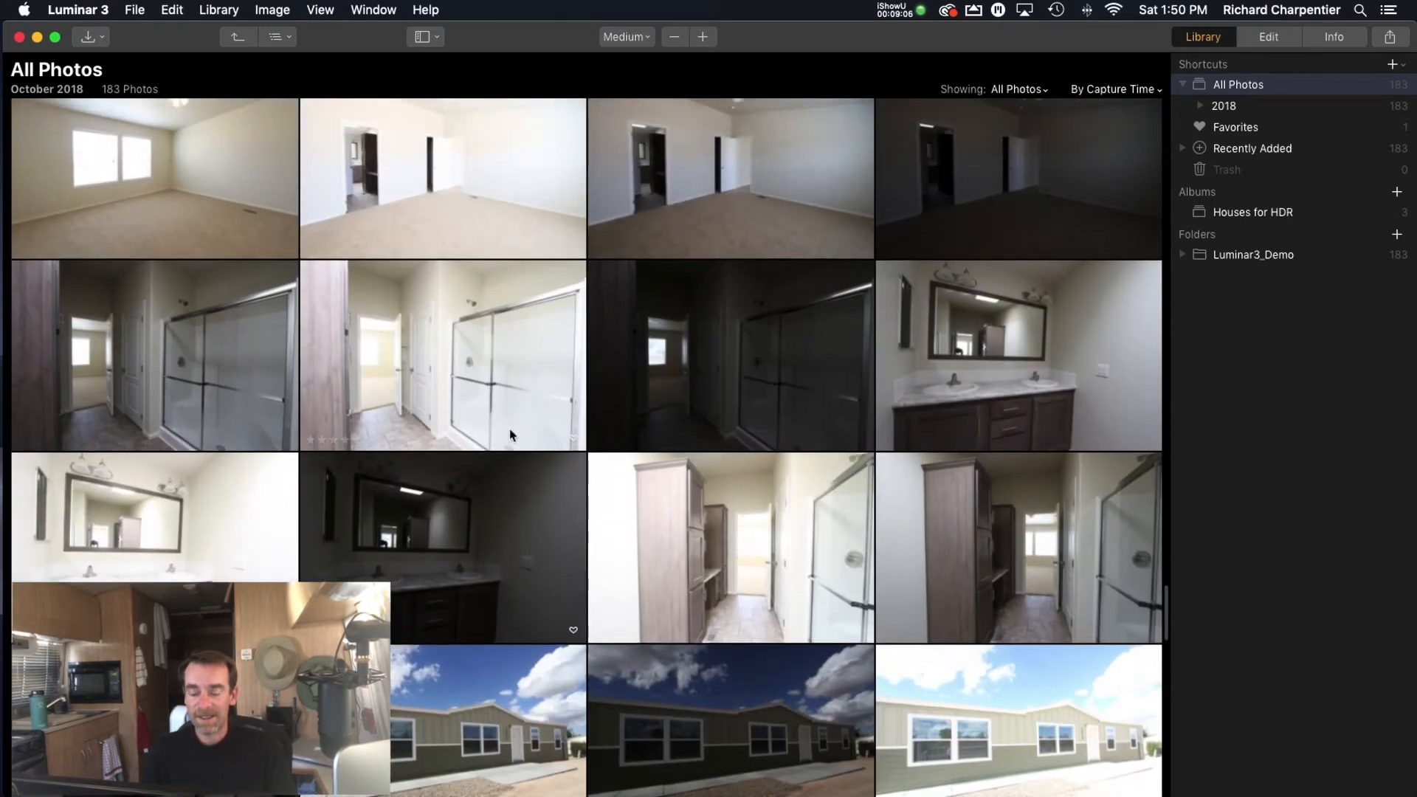
scroll(509, 436, down, 6)
scroll(509, 434, down, 5)
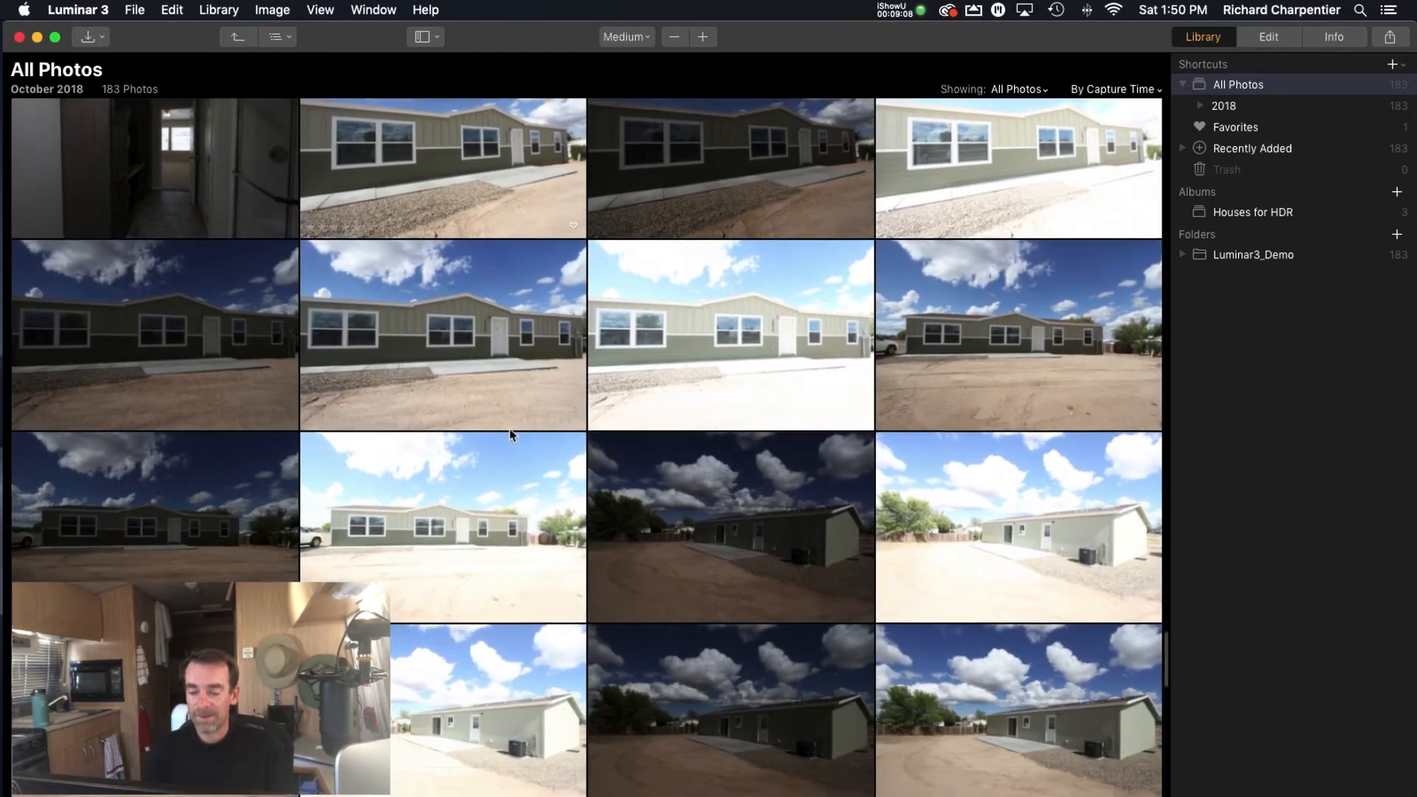
scroll(510, 435, up, 8)
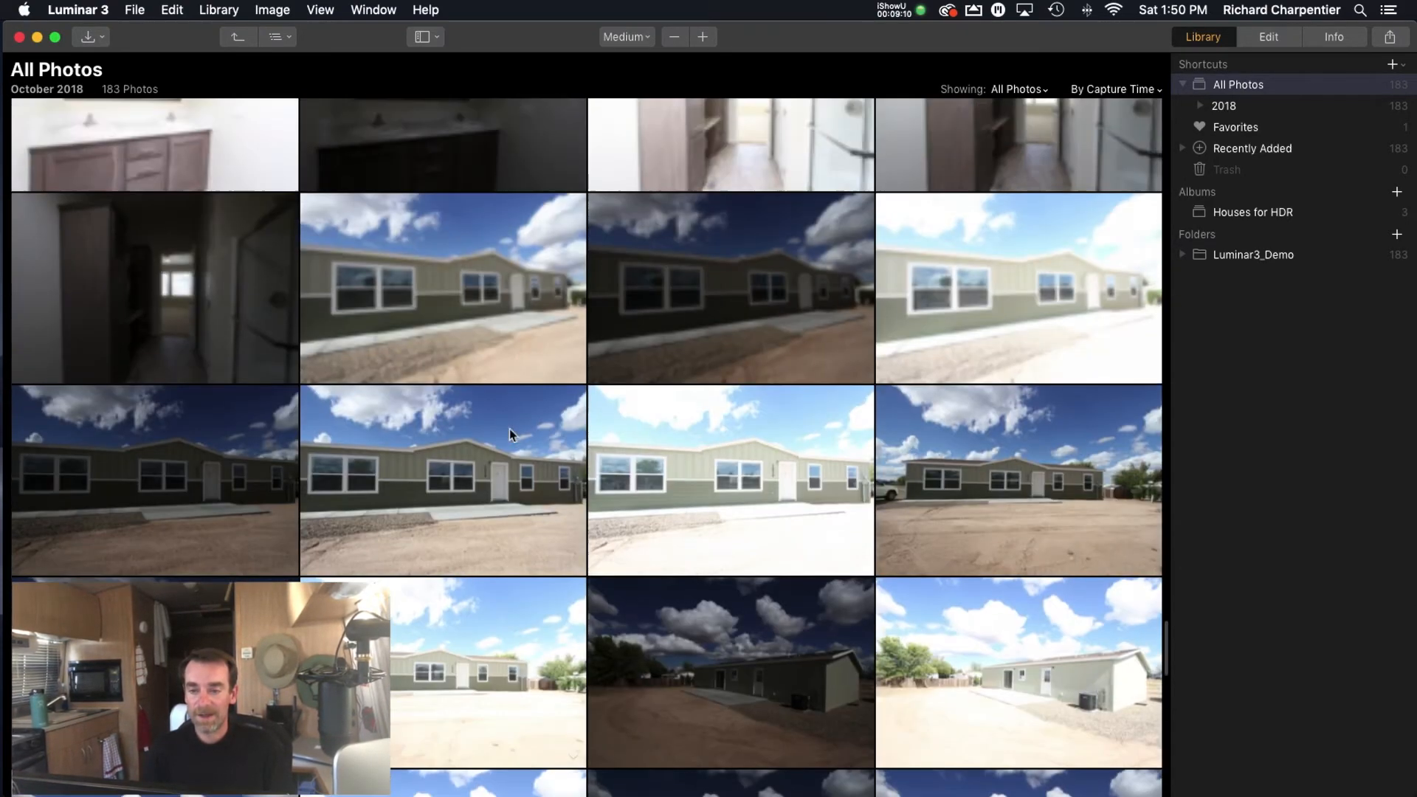
scroll(509, 434, up, 15)
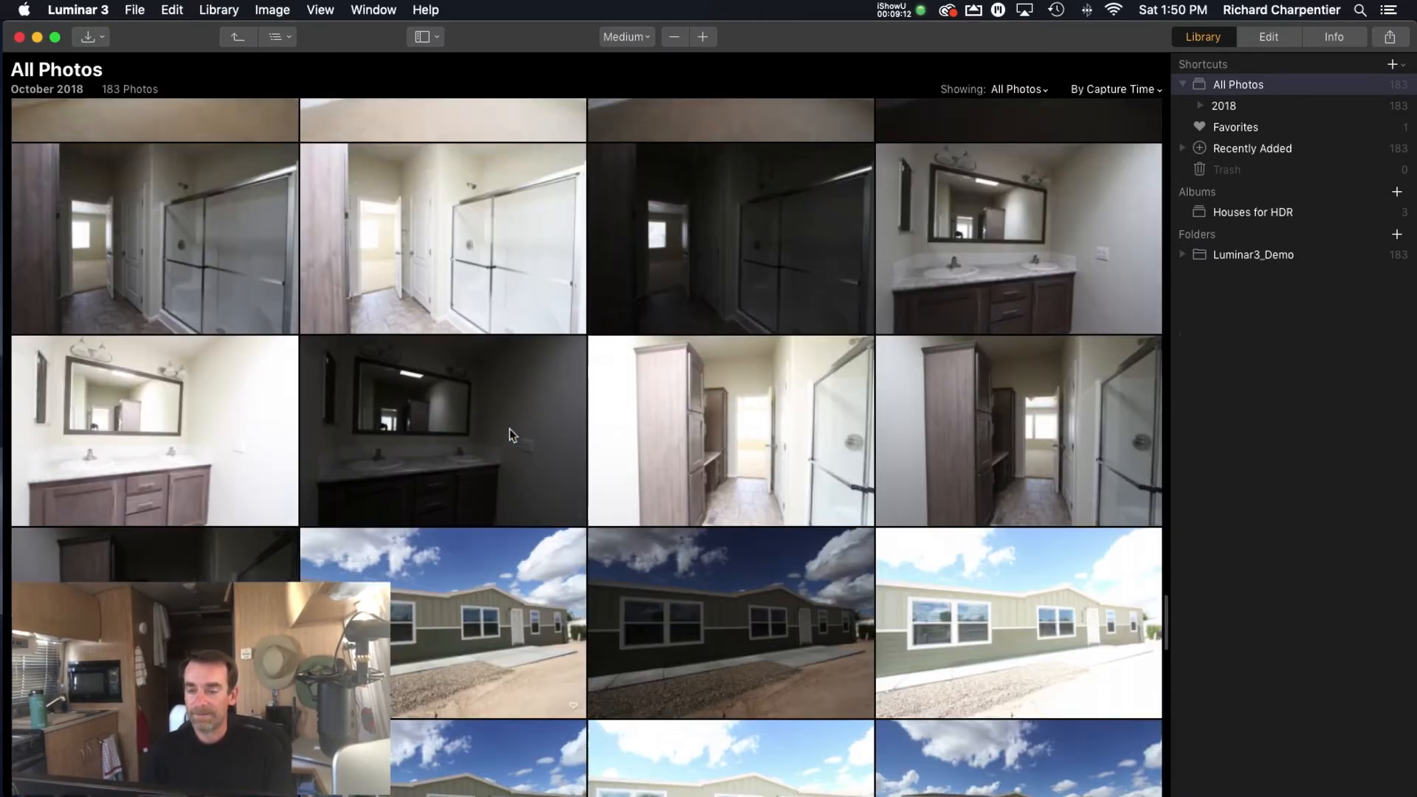
scroll(509, 434, up, 20)
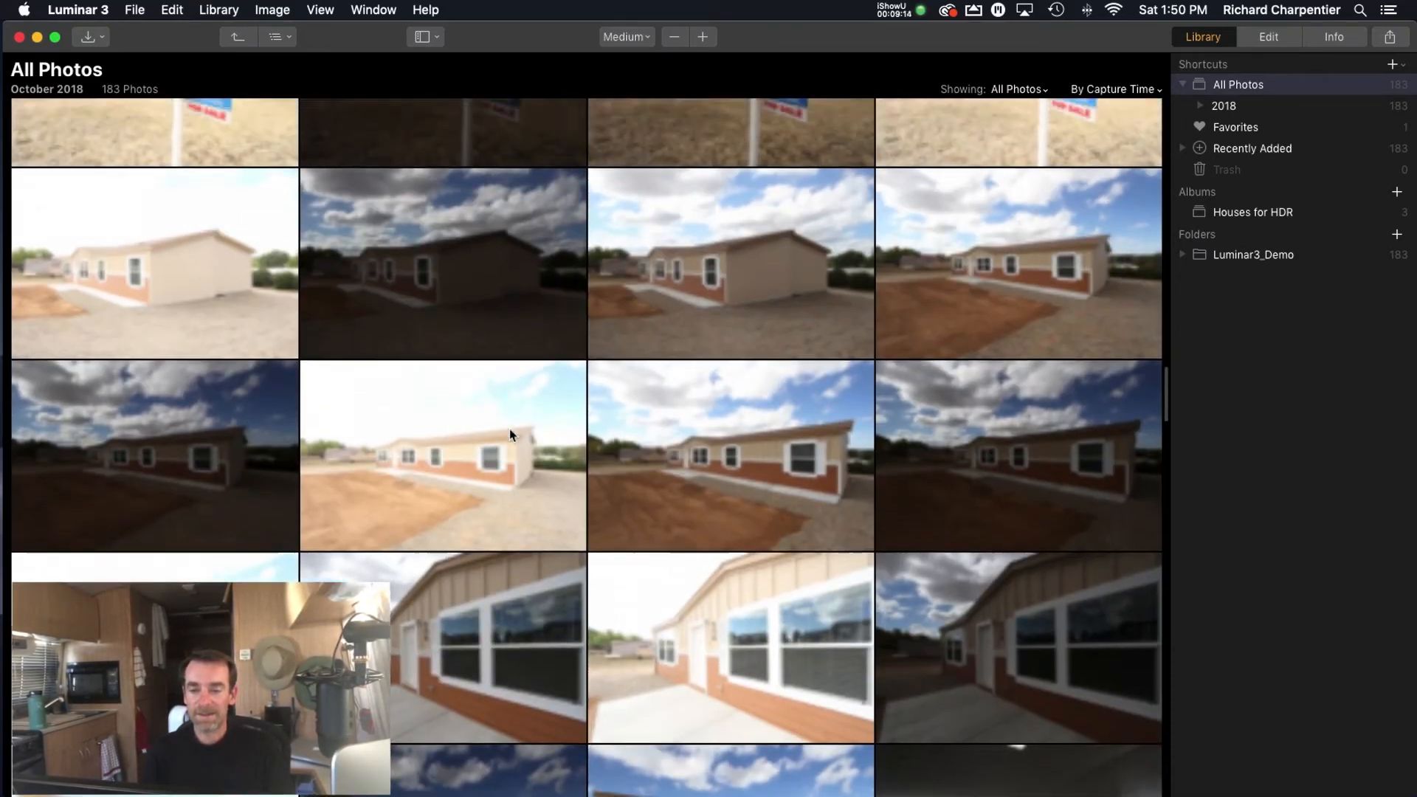
scroll(511, 435, up, 20)
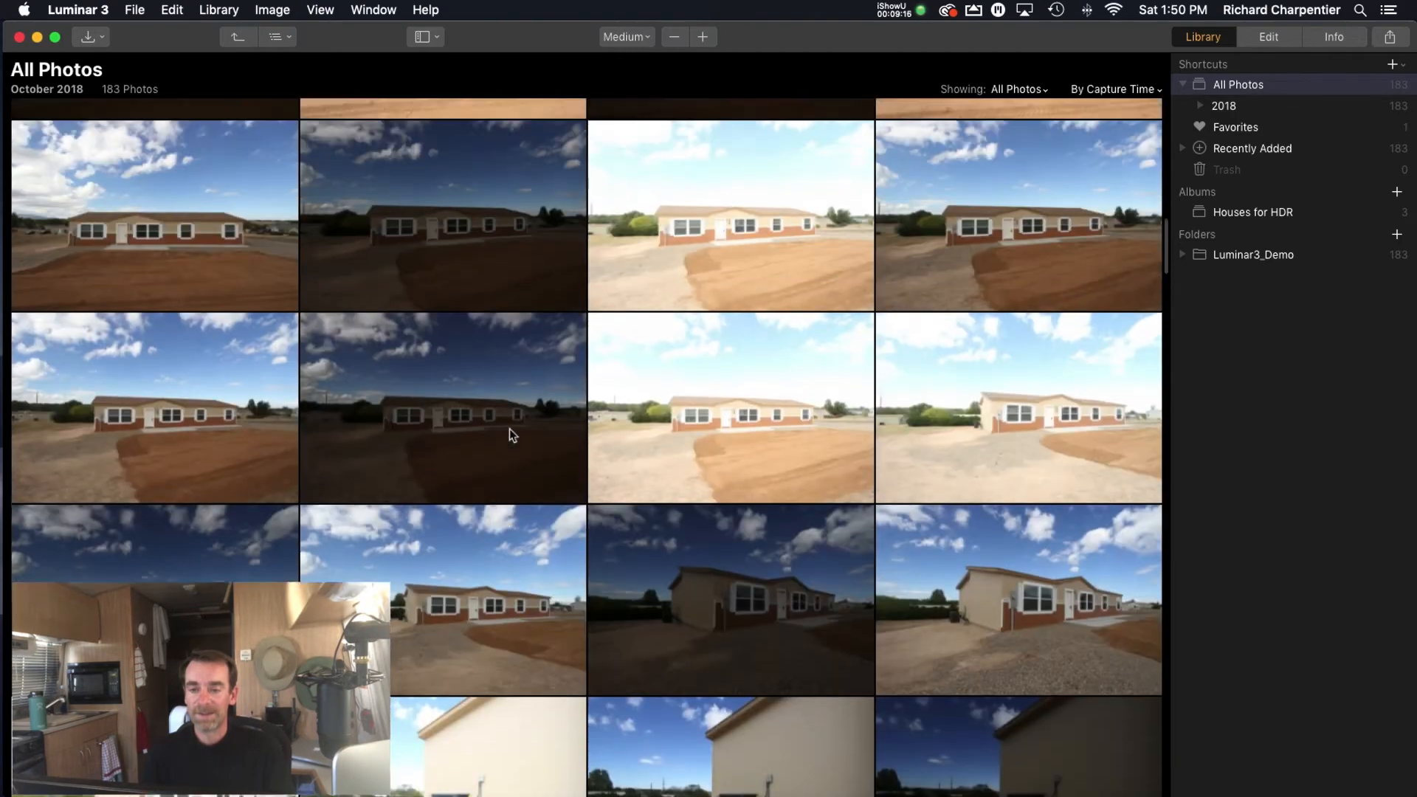
scroll(509, 429, up, 10)
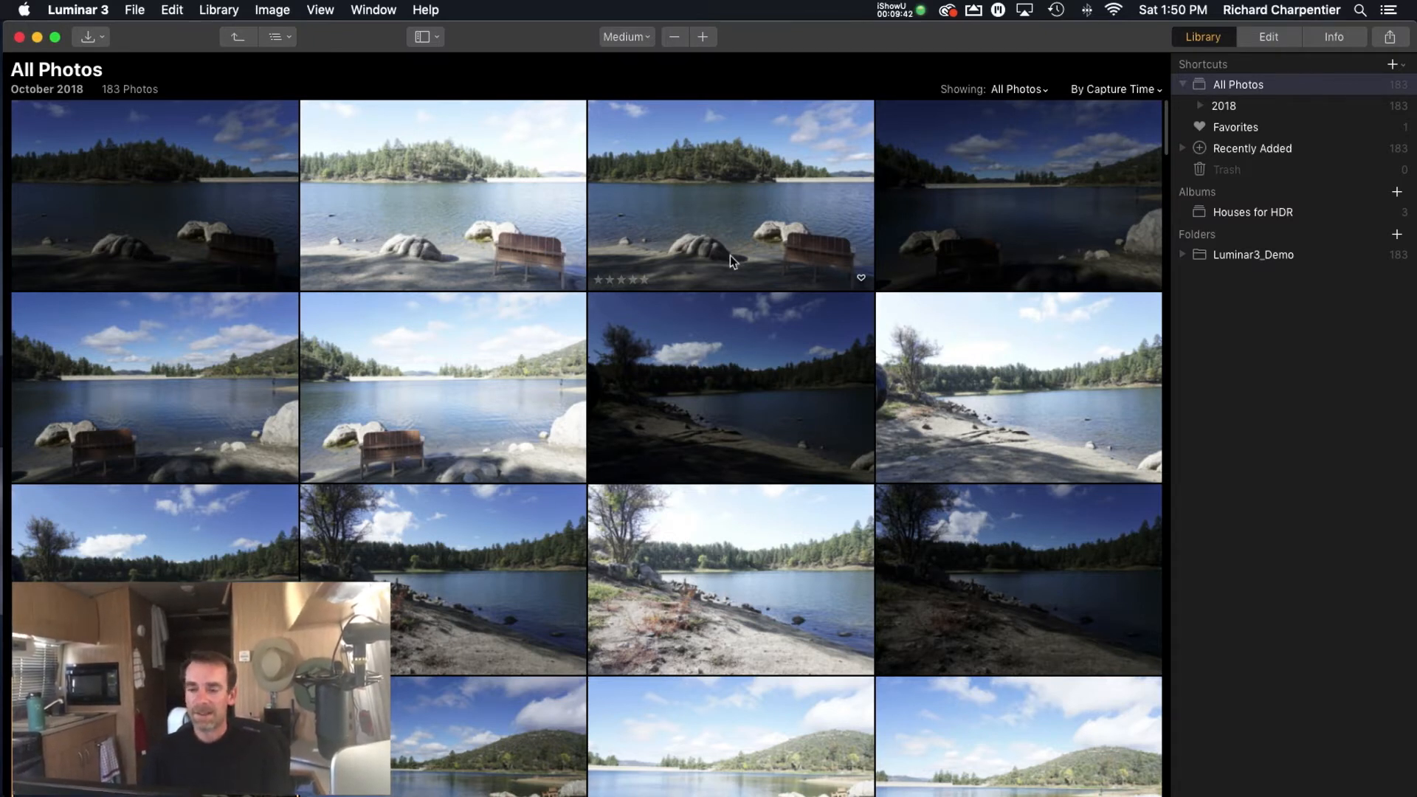
scroll(712, 286, down, 10)
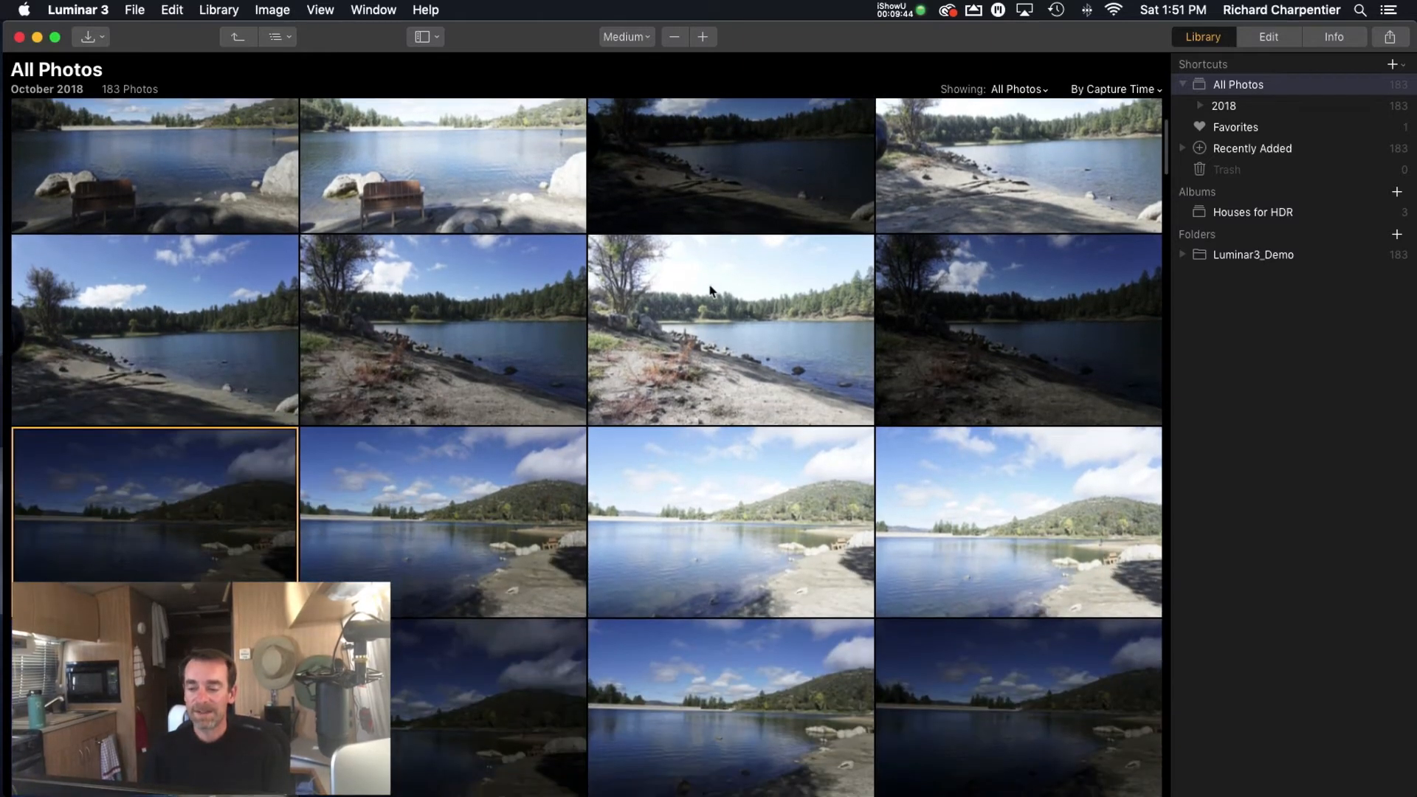
scroll(710, 287, down, 2)
scroll(711, 287, up, 1)
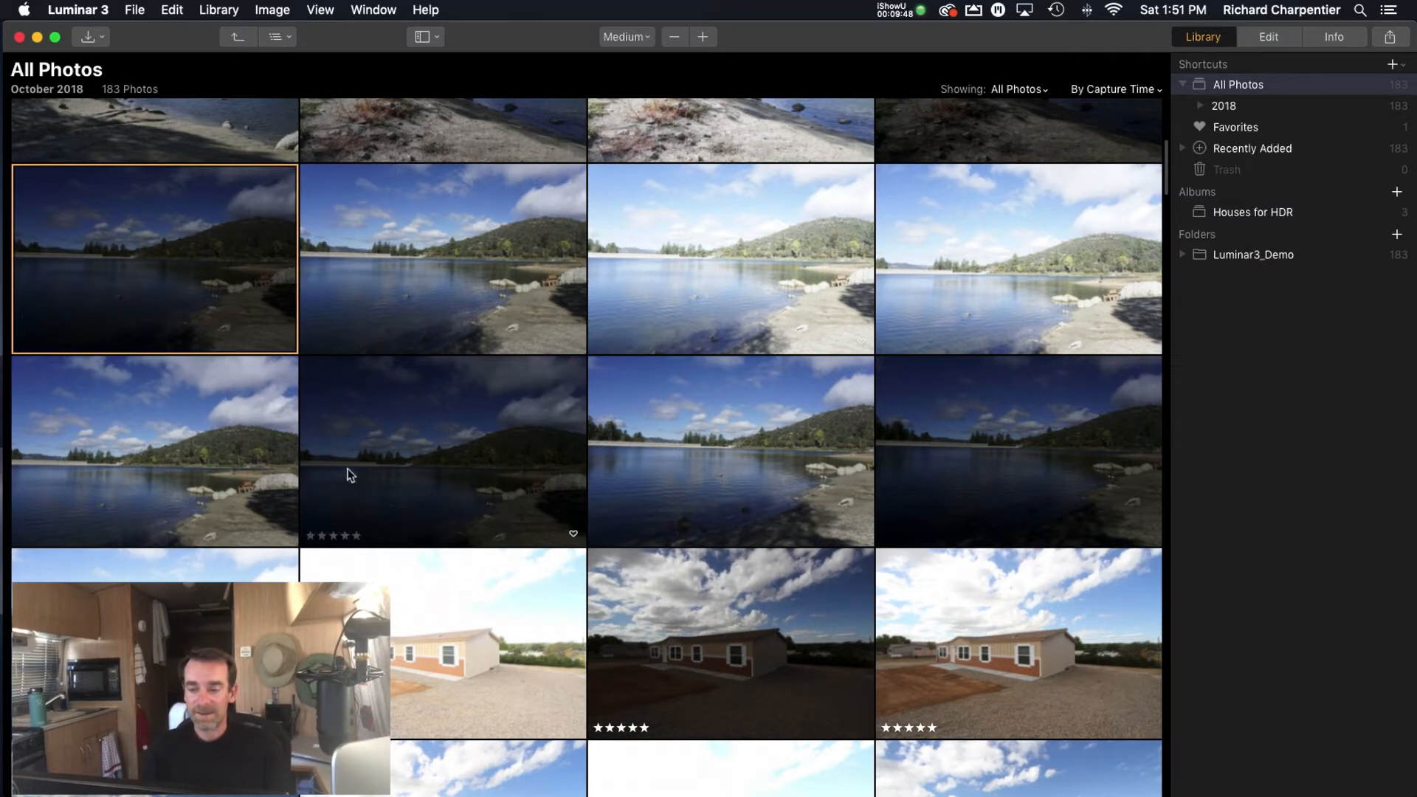
- Open the well-exposed lake photo below the previously selected dark exposure in single-image view and compare it with its neighbouring exposures
double_click(158, 435)
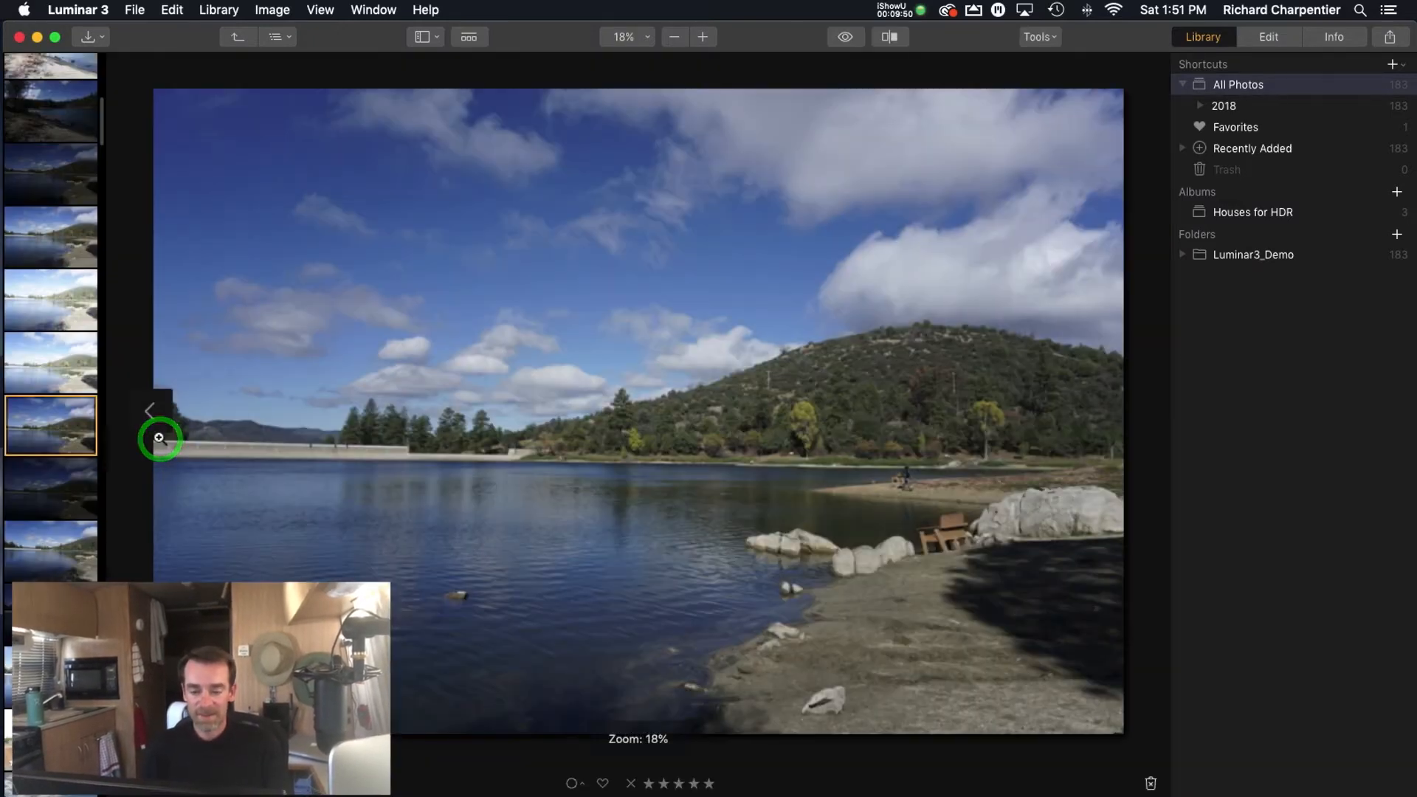
key(Left)
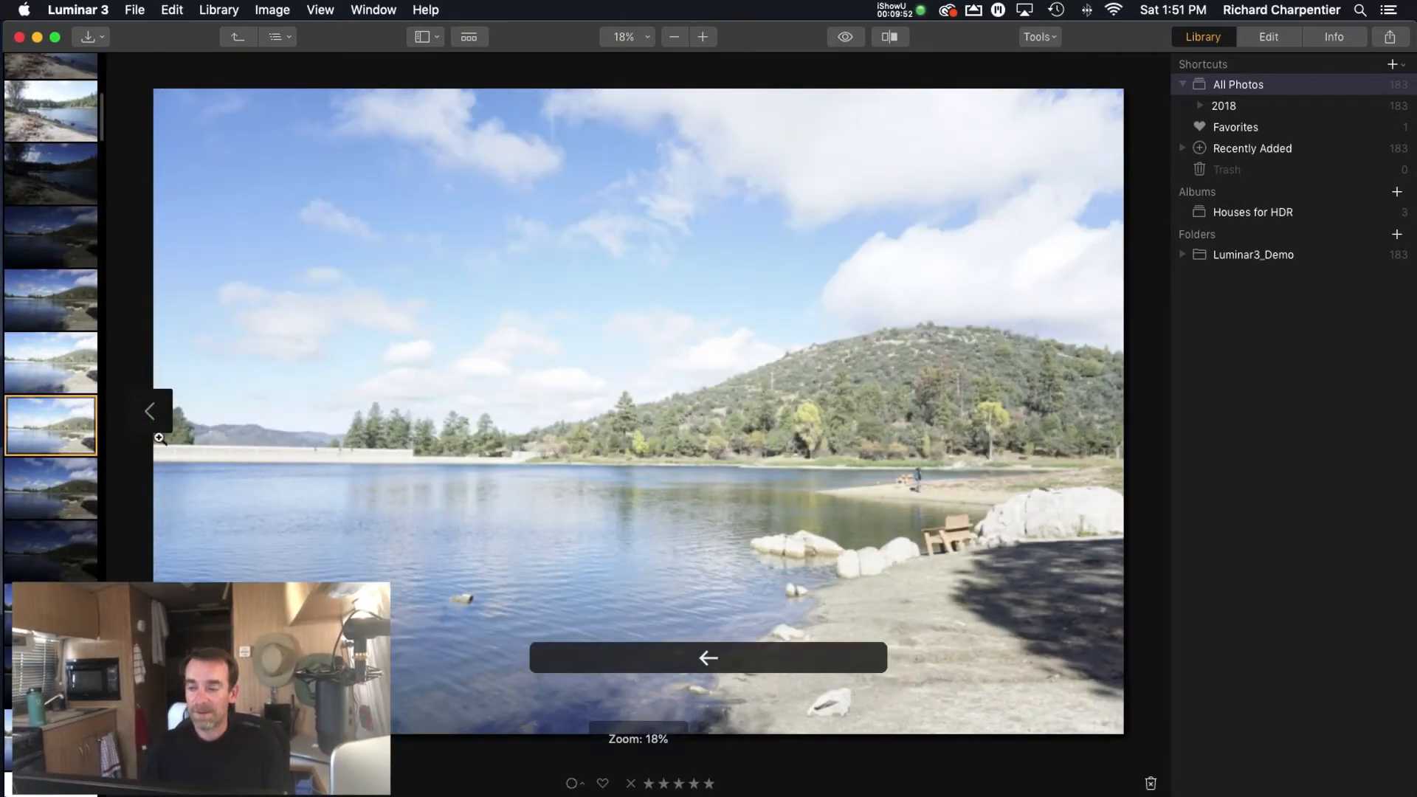
key(Left)
key(Left)
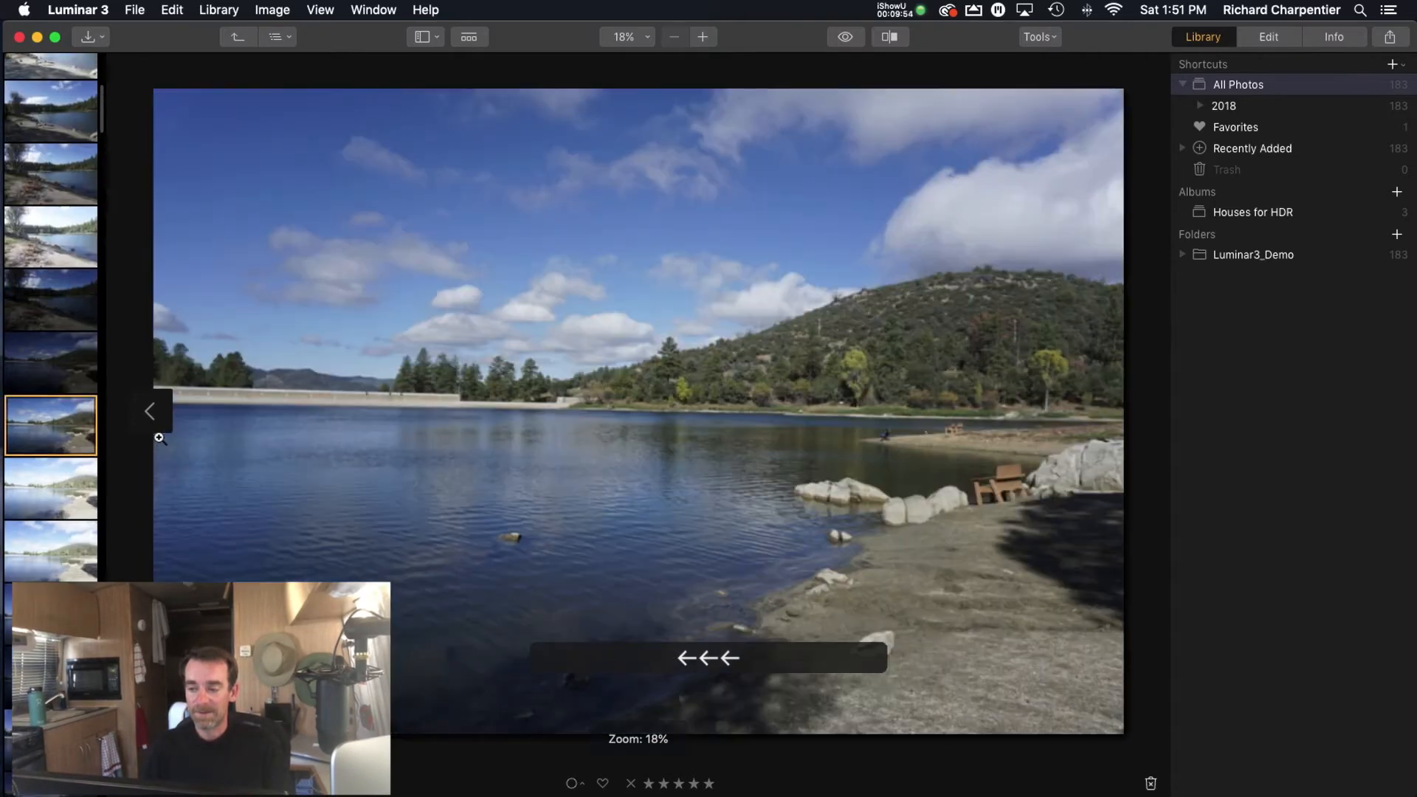
key(Right)
key(Right)
key(Right)
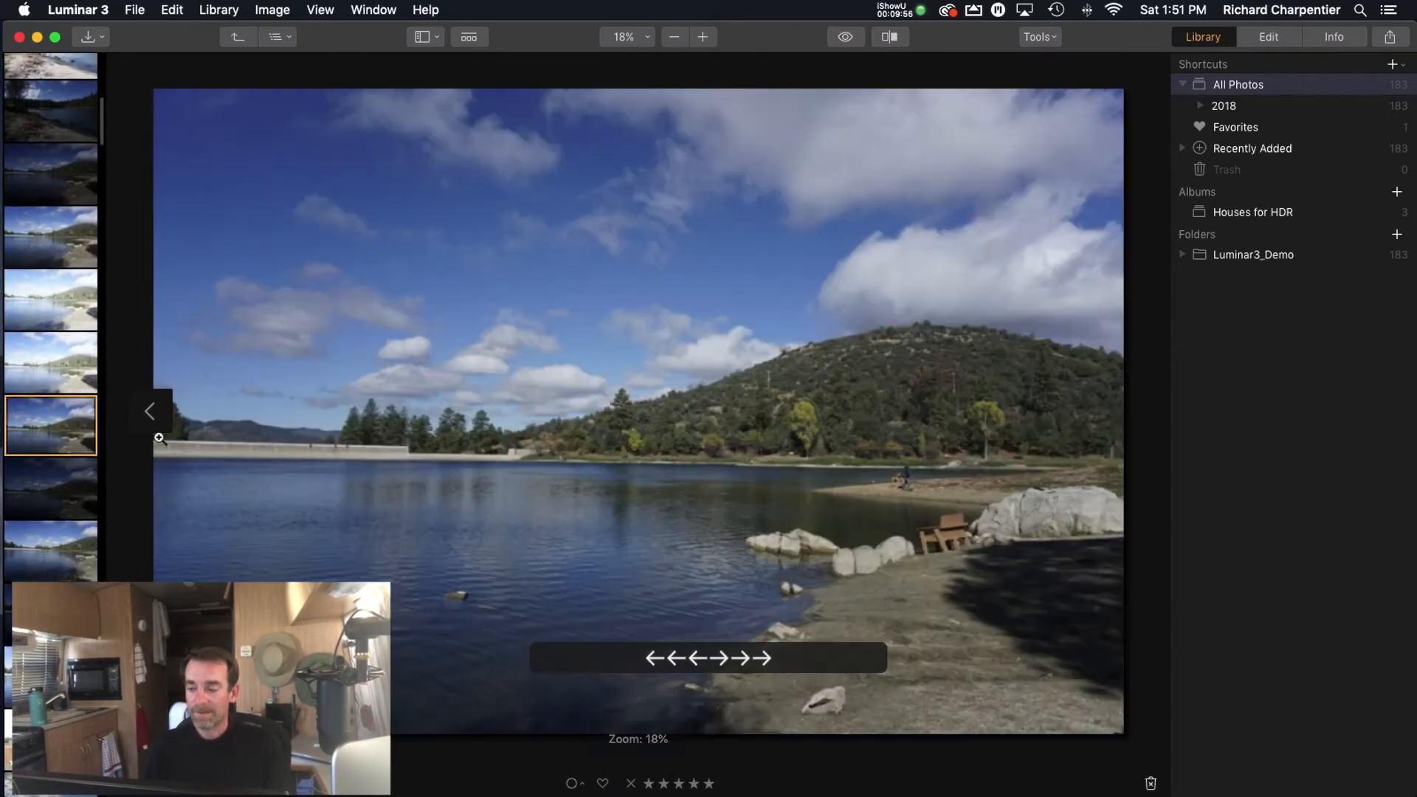
key(Right)
key(Right)
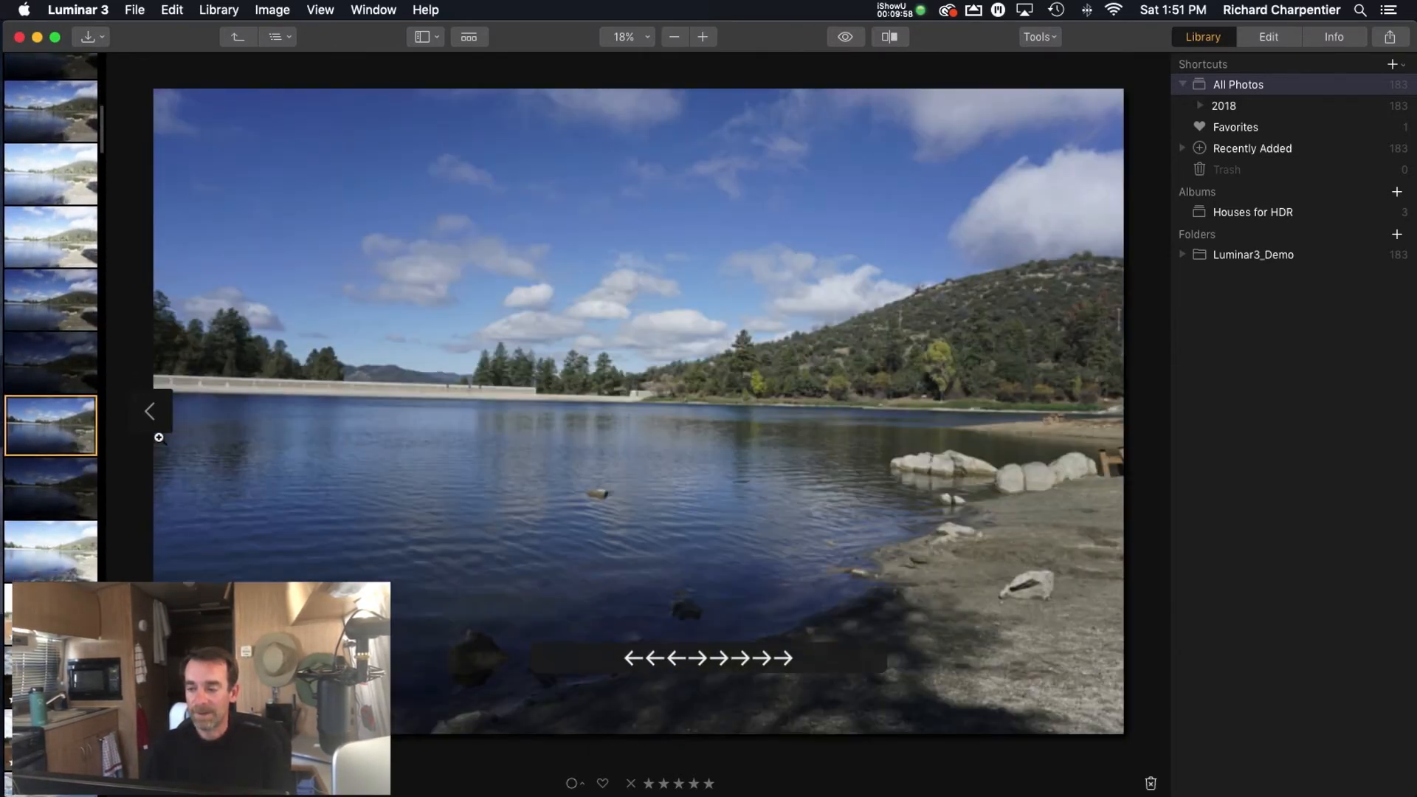
key(Left)
key(Left)
key(Left)
key(Right)
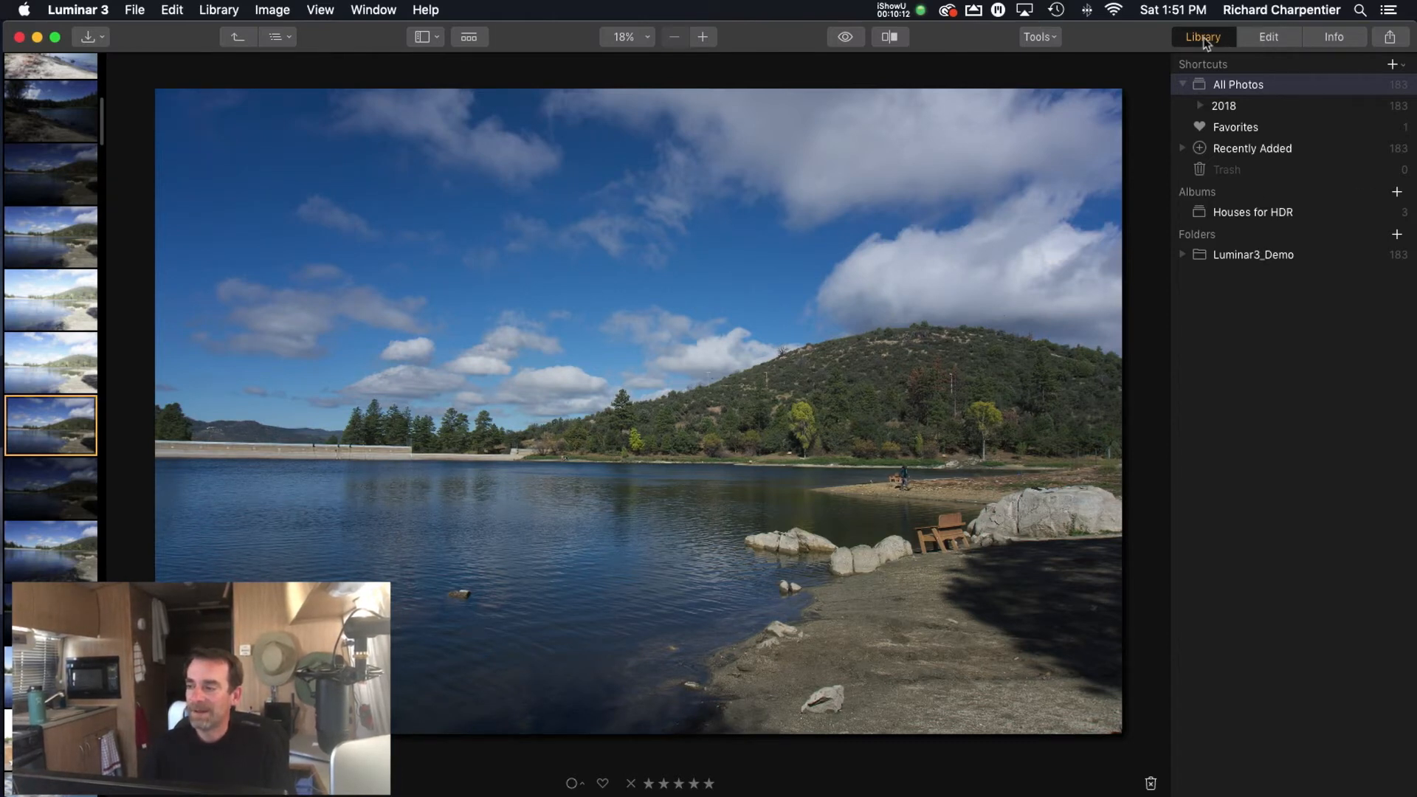
- Review the lake photo's editing filters, the available workspaces and its capture information, and return to the library listing
click(1267, 40)
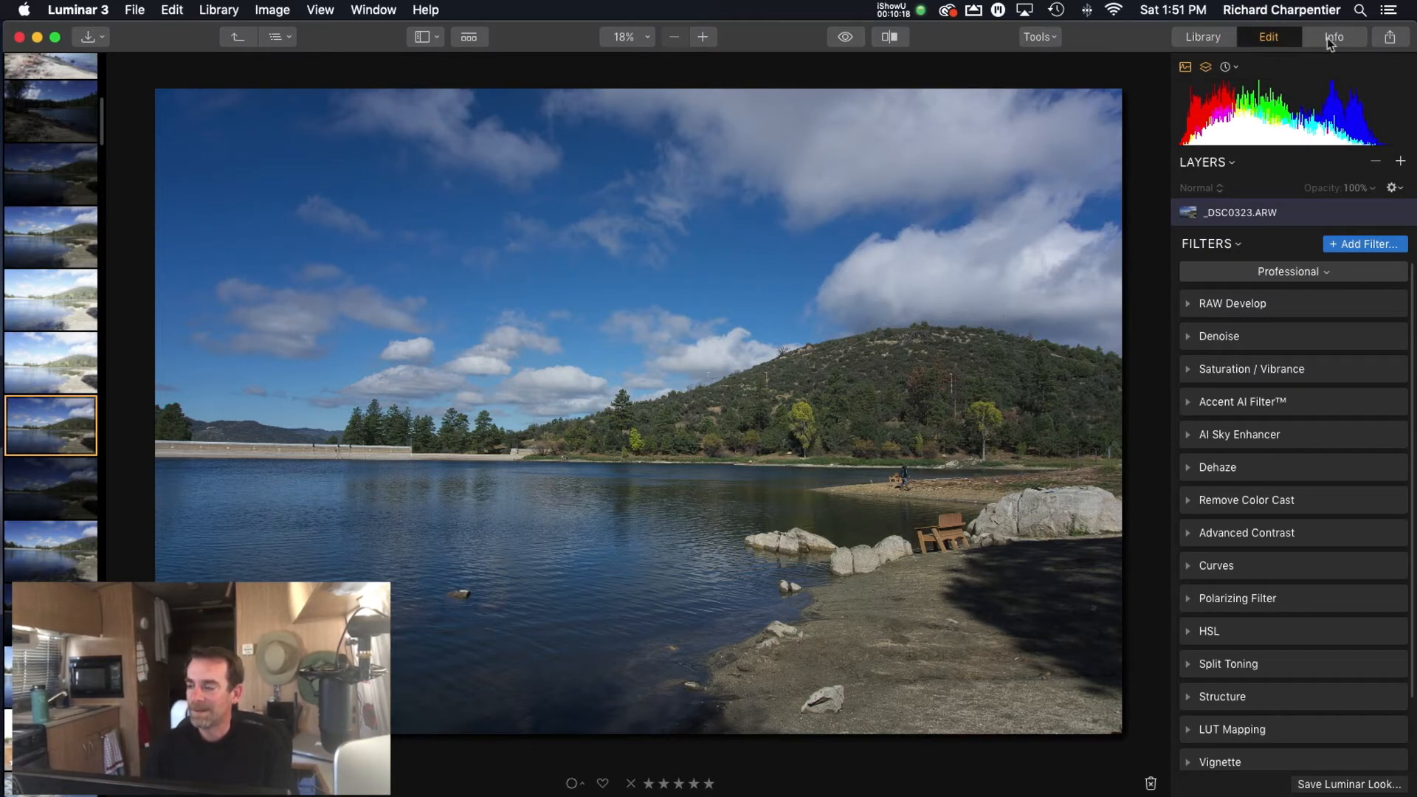
click(1259, 272)
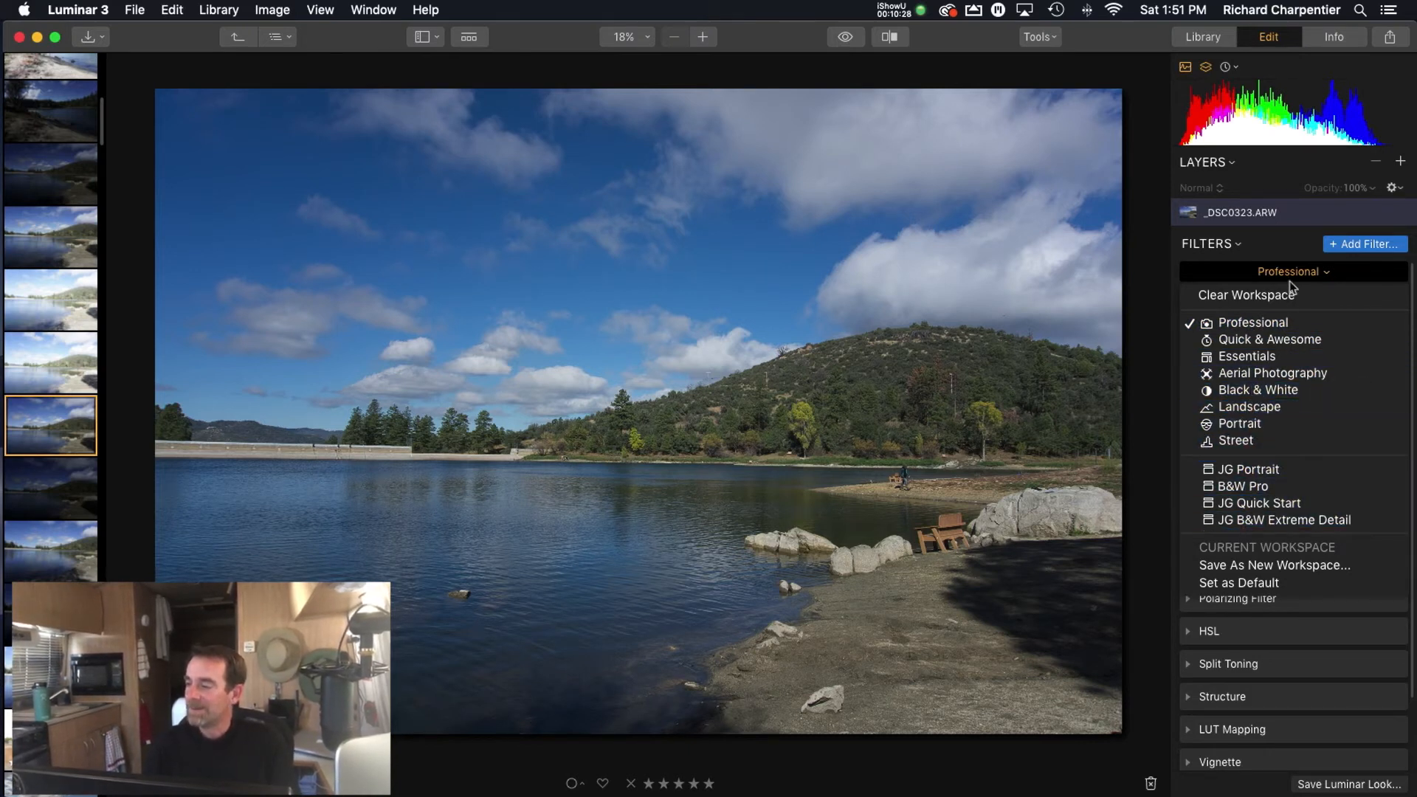
click(1334, 42)
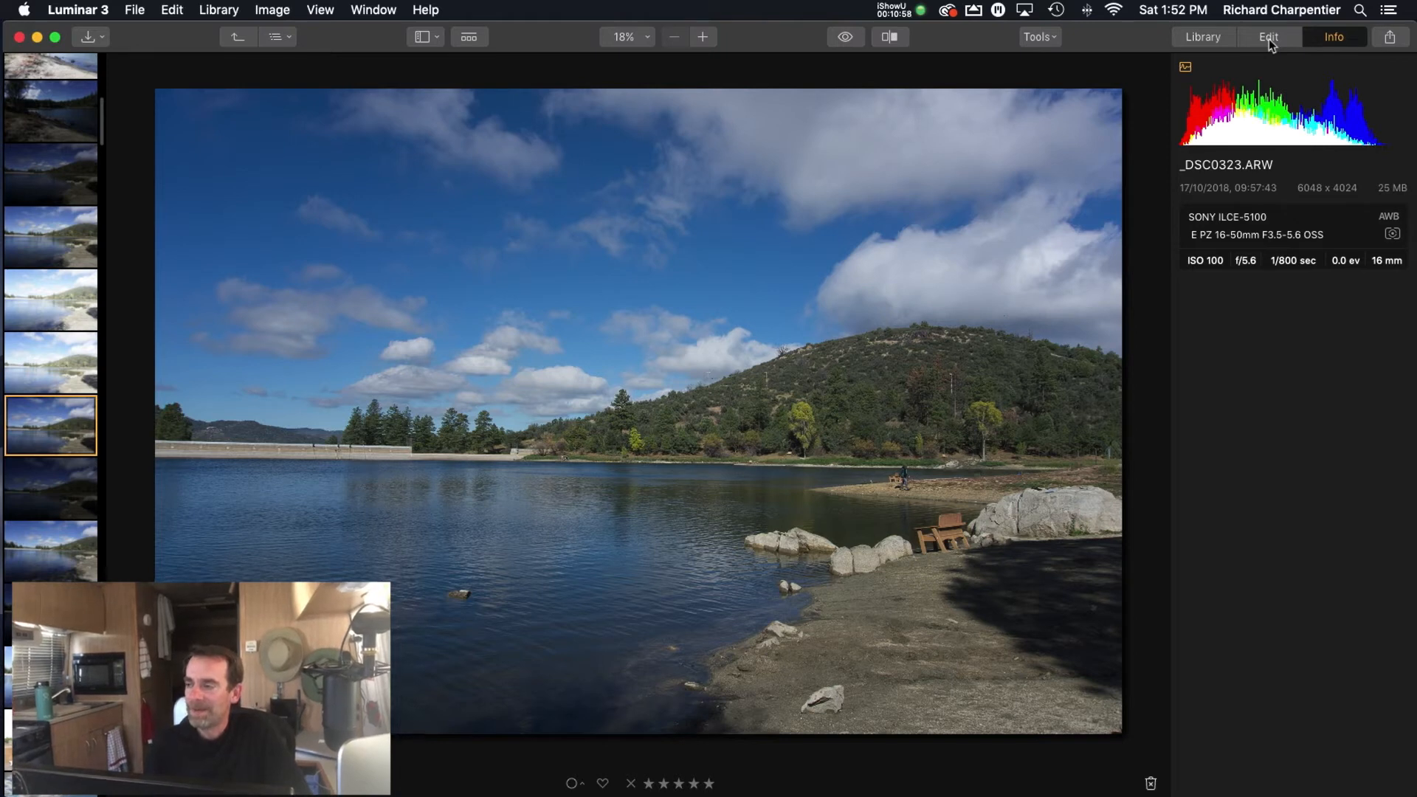
click(1219, 46)
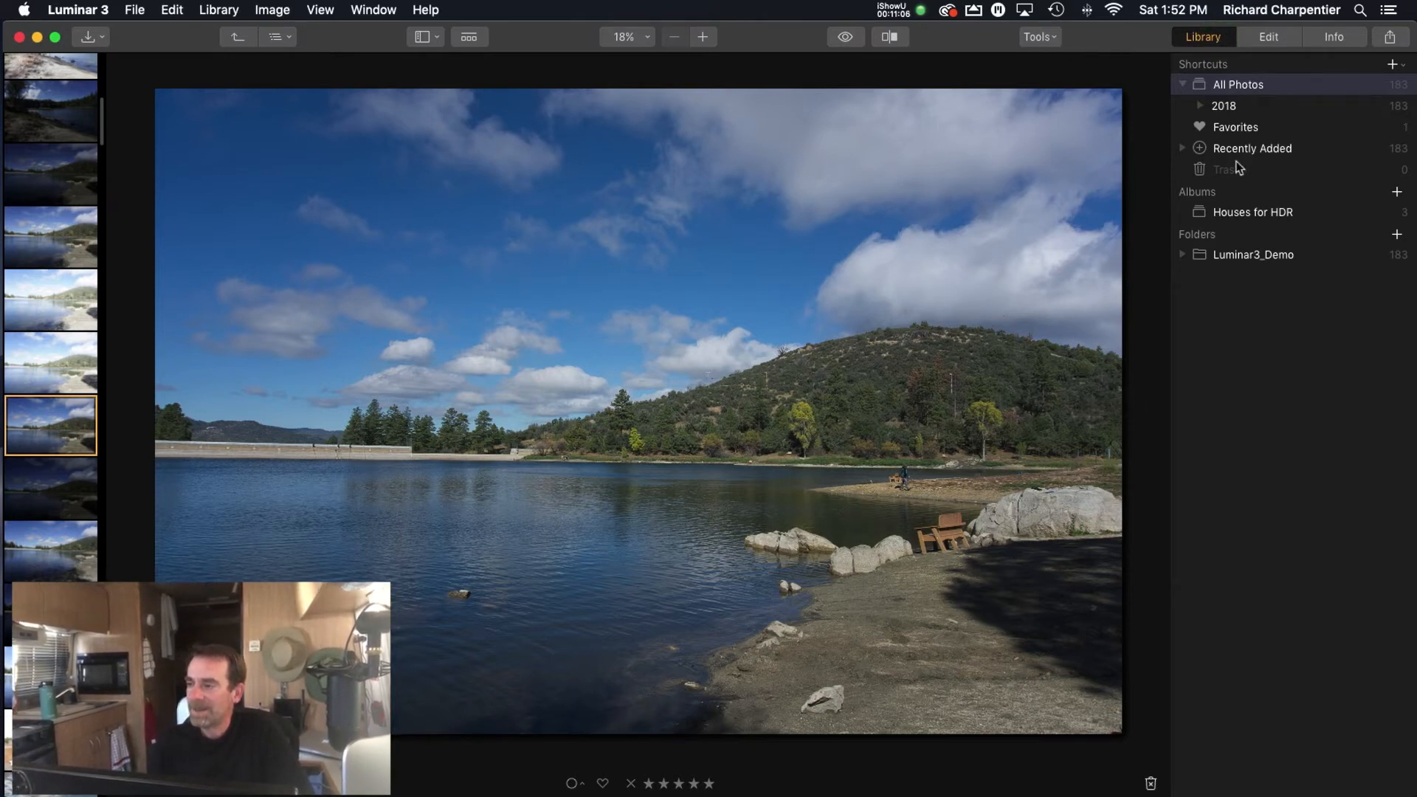
- View the Houses for HDR album, the All Photos collection and the 2018 collection
click(1247, 214)
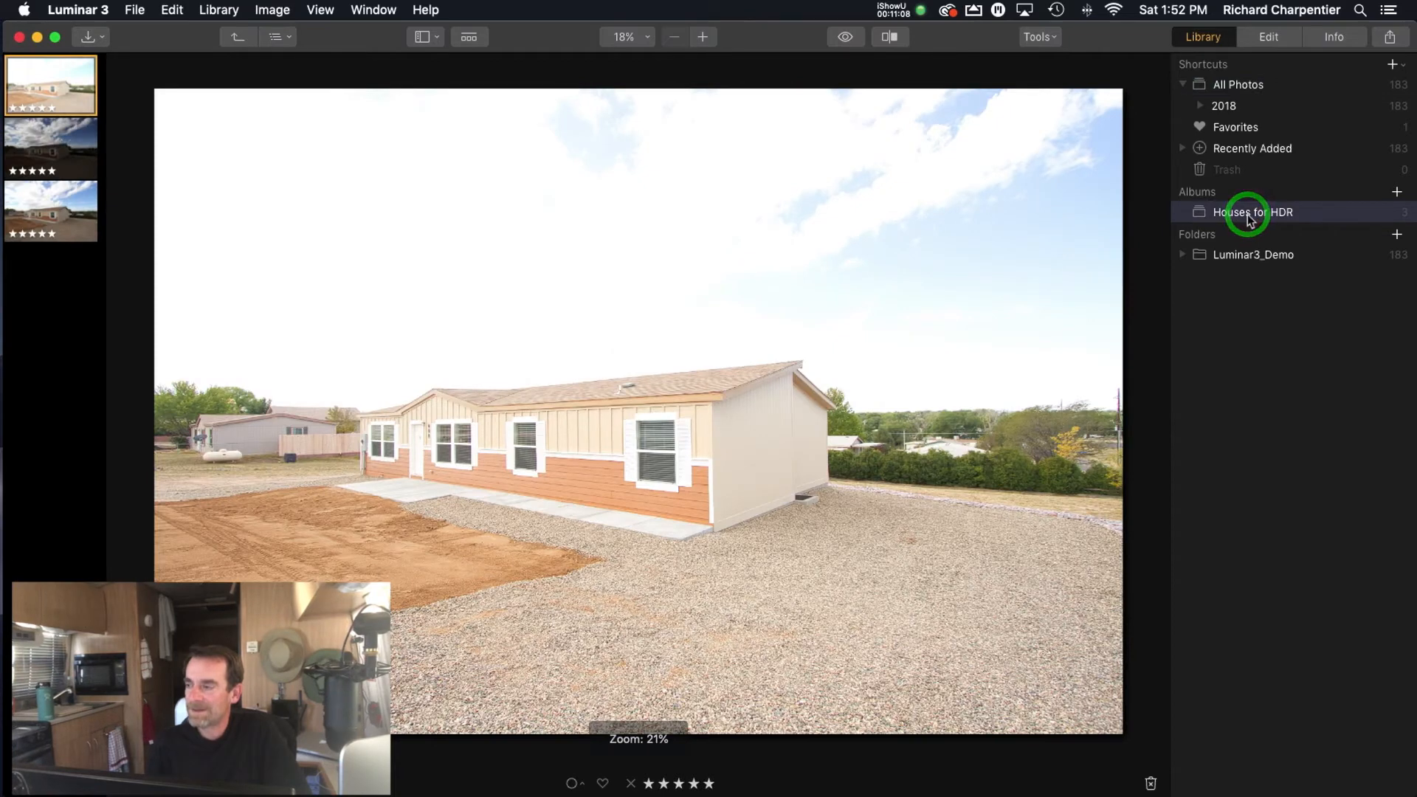
click(1240, 86)
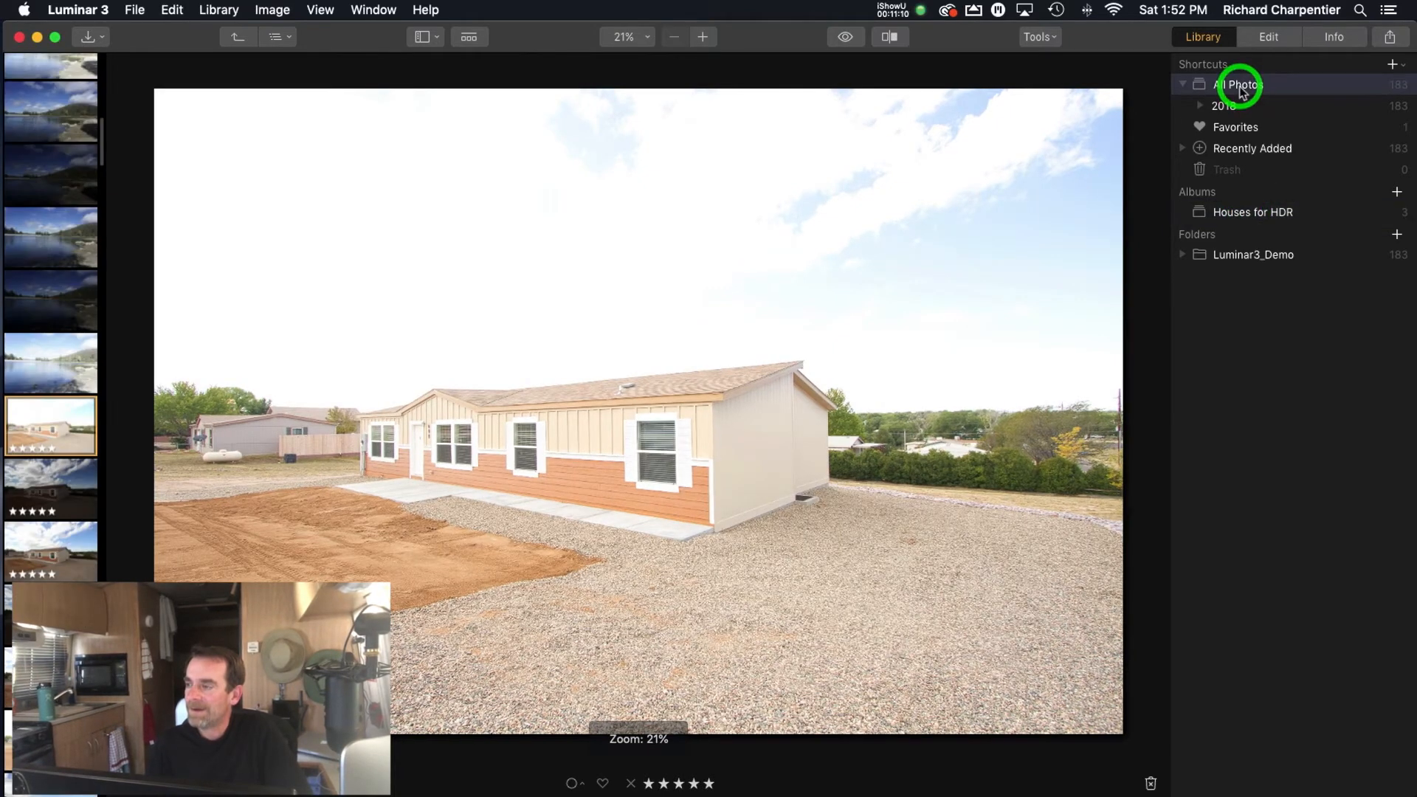
click(1224, 105)
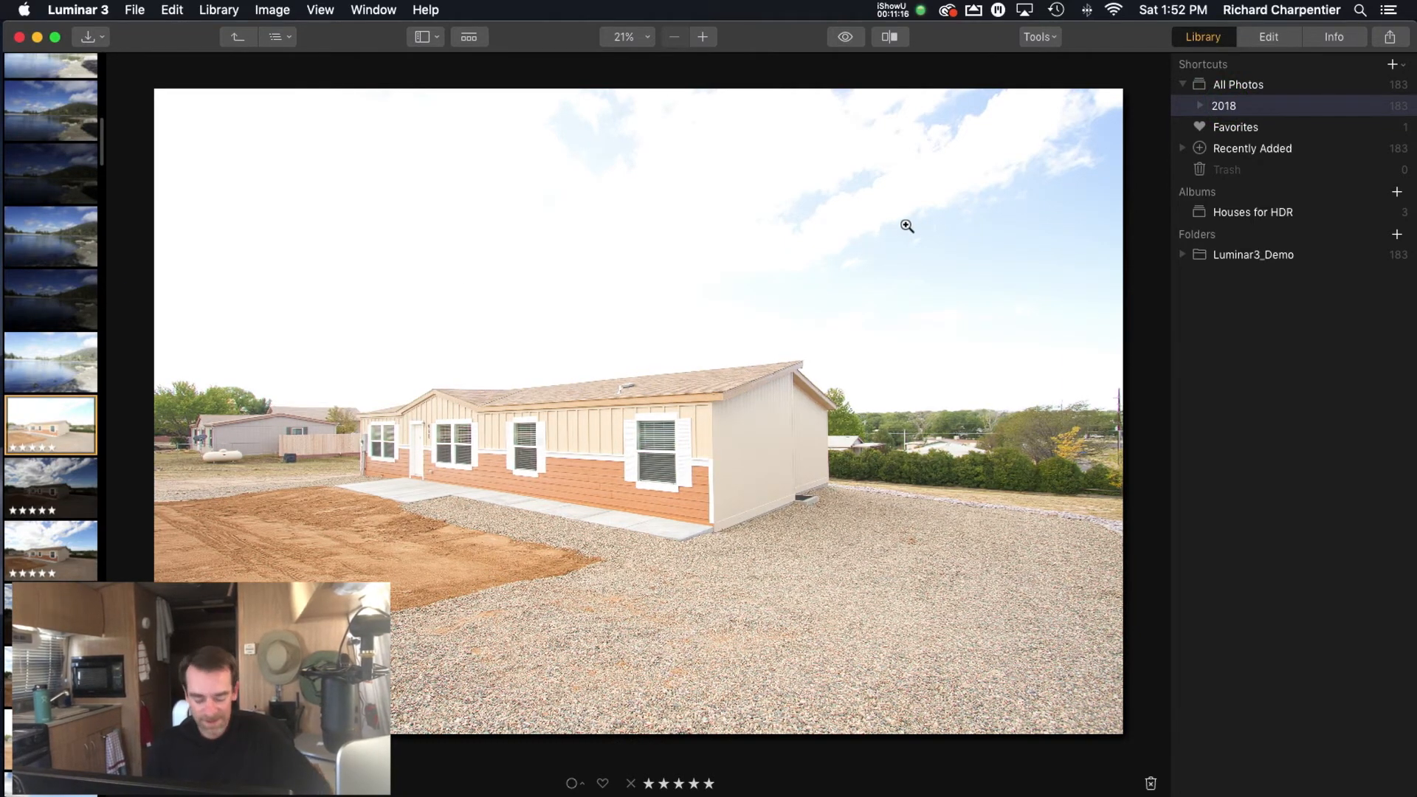
- Return to the gallery grid and open the lake photo _DSC0326.ARW for editing
key(g)
scroll(560, 332, up, 2)
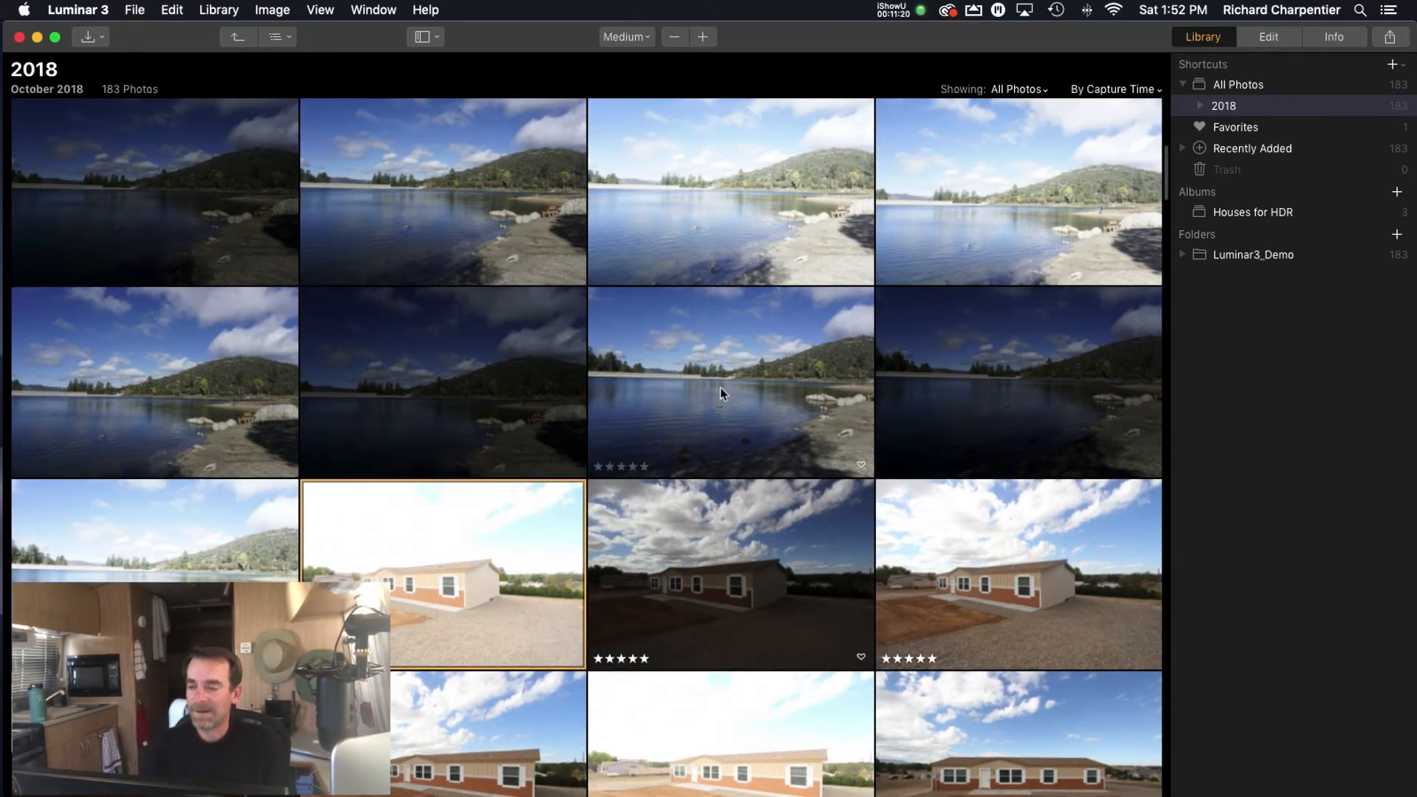
click(721, 390)
double_click(721, 389)
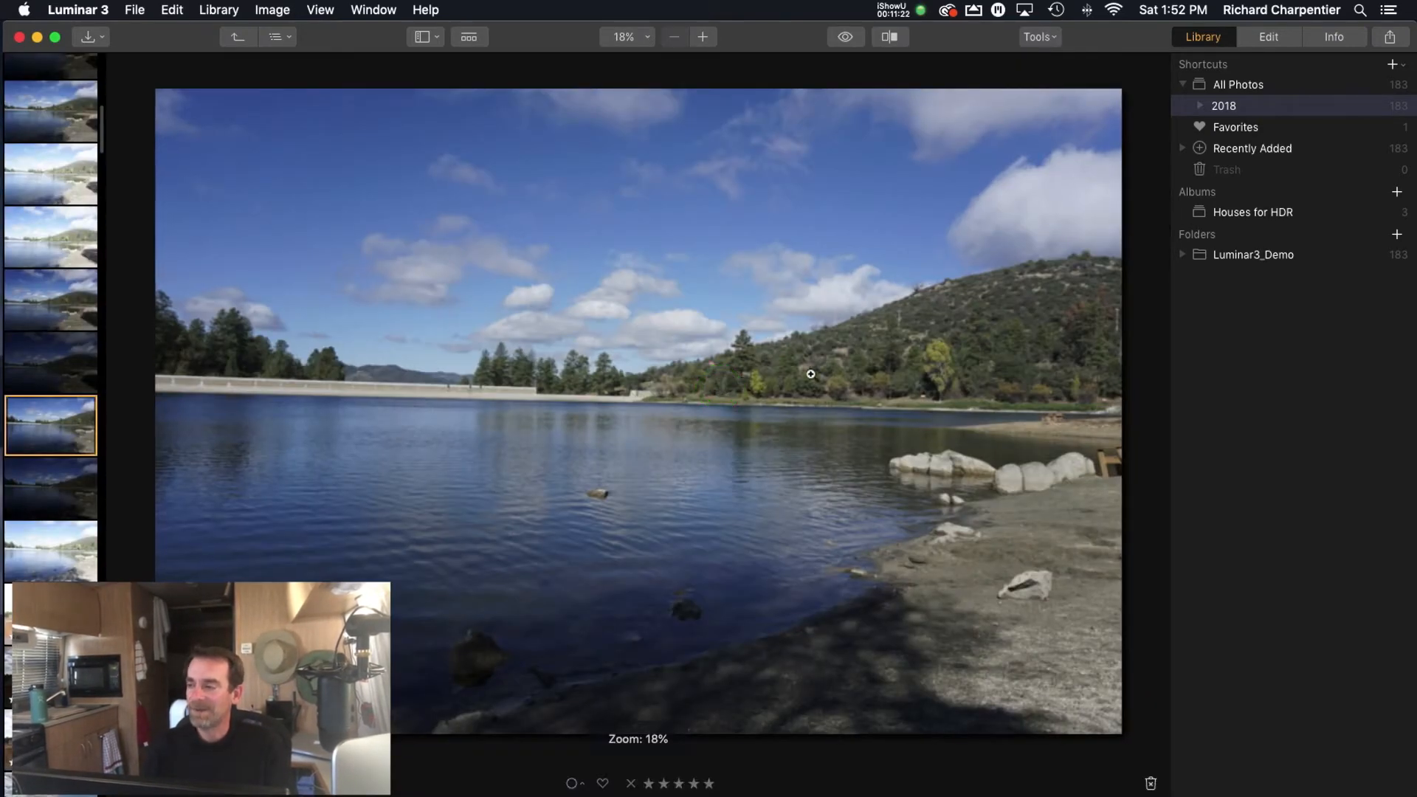
click(1269, 38)
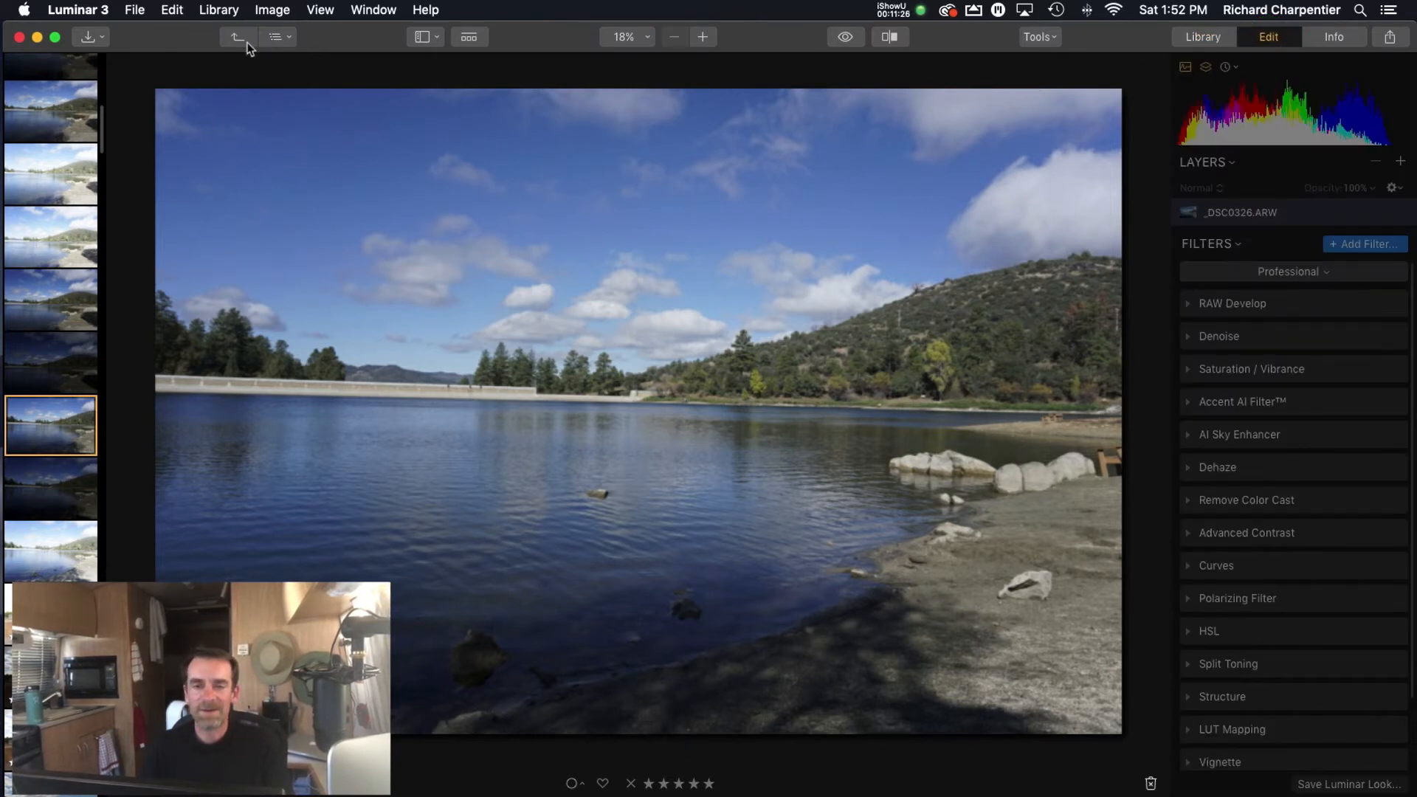
- Examine the quick navigation list of photo collections and the options for importing images or adding a folder
click(284, 37)
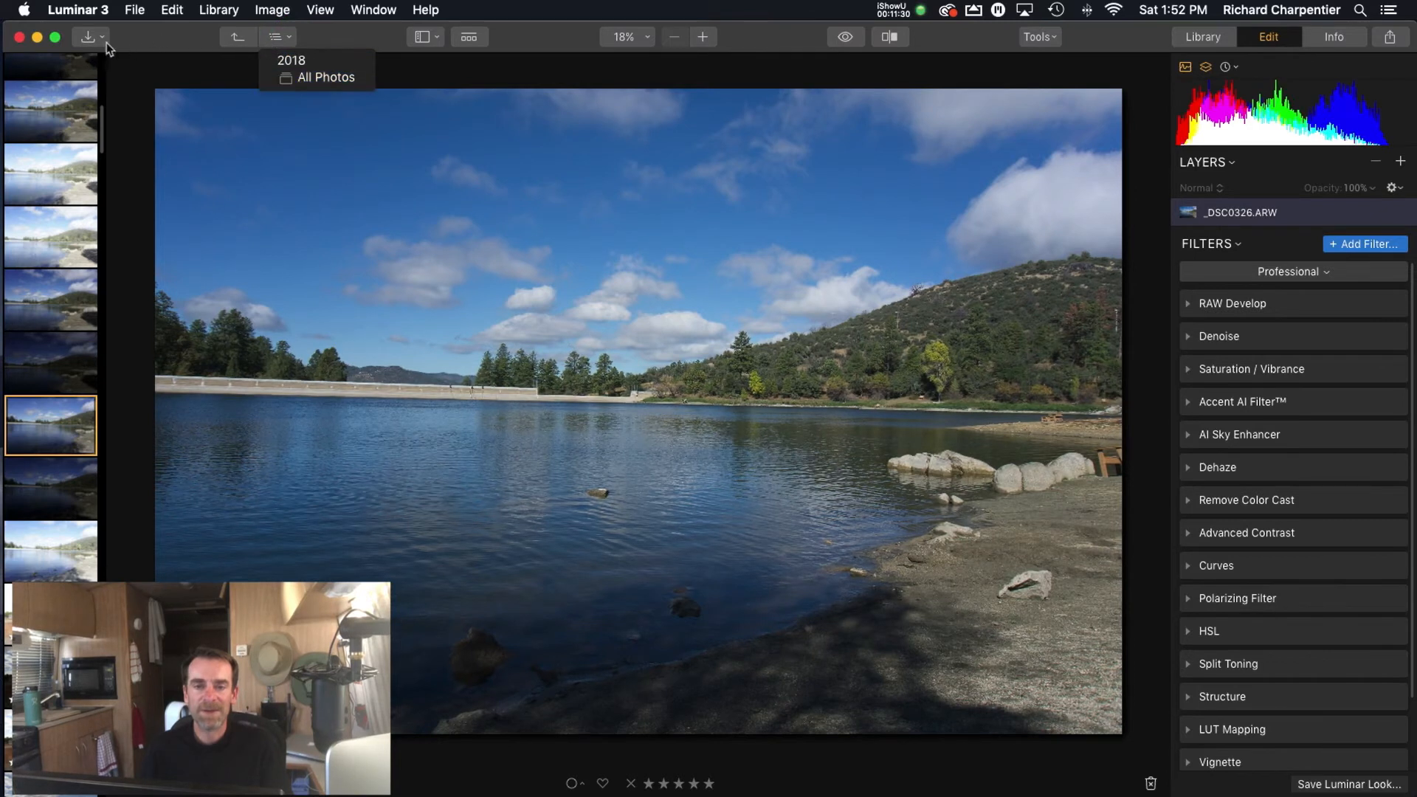
click(147, 42)
click(105, 39)
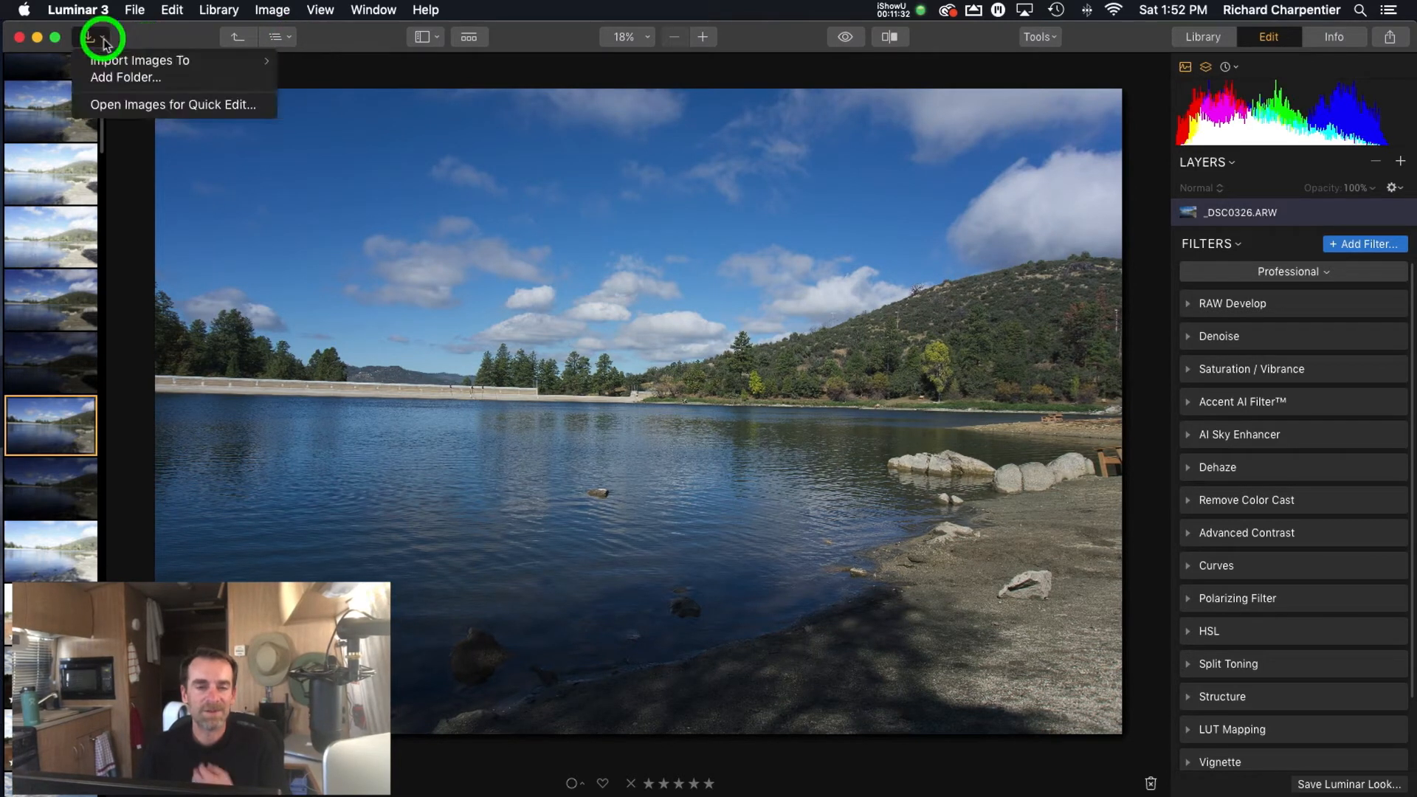
- Review the import and interface display options, and show the strip of preset looks beneath the lake photo
mouse_move(116, 65)
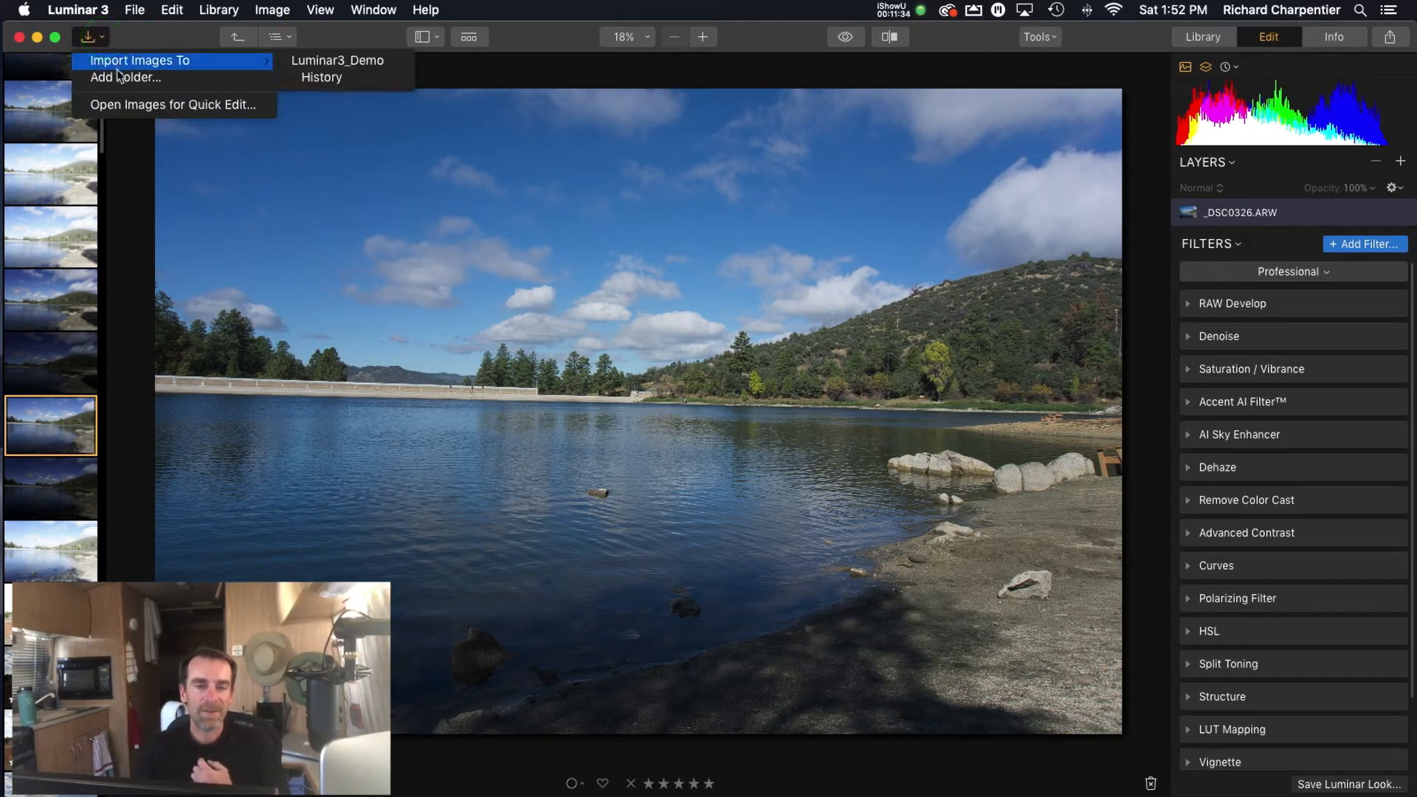
click(154, 43)
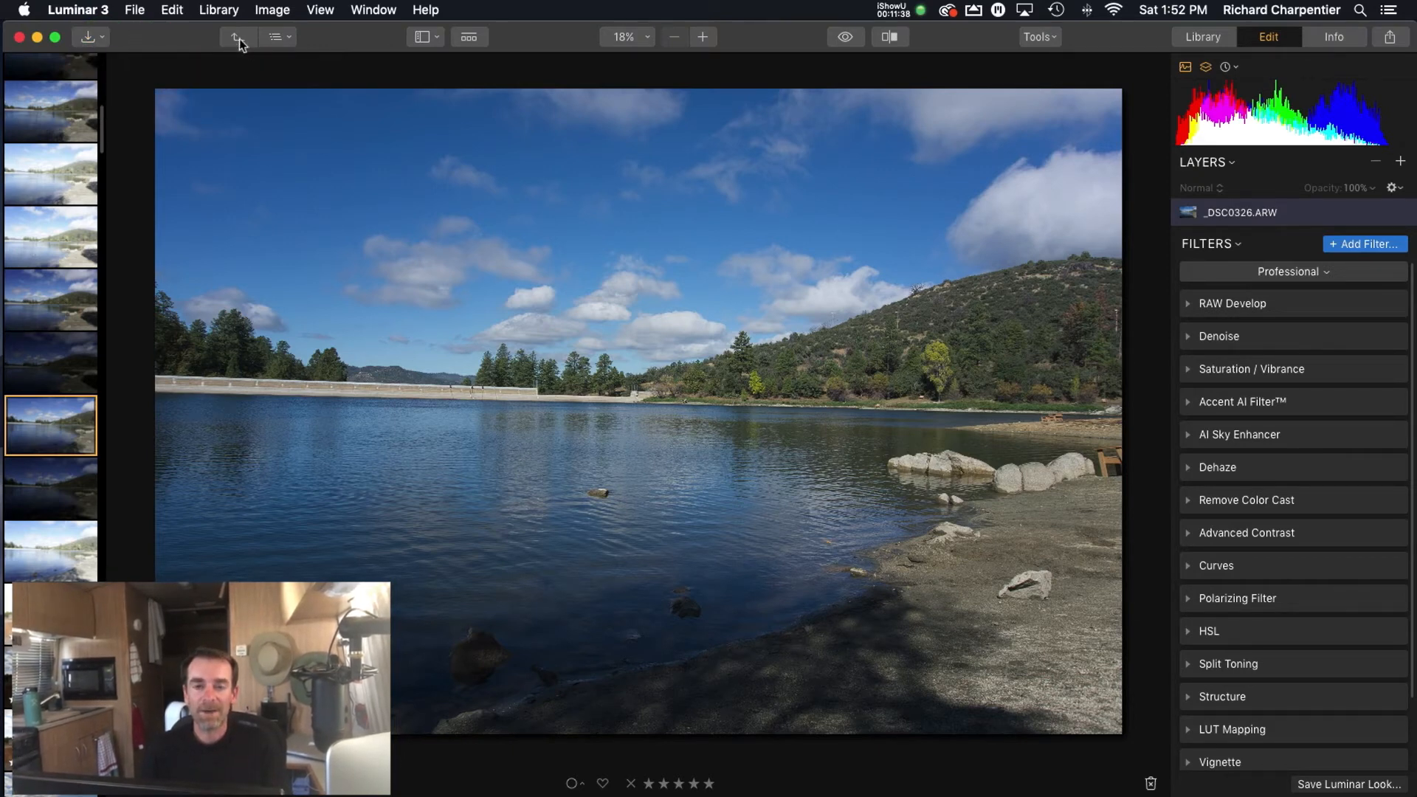
click(427, 40)
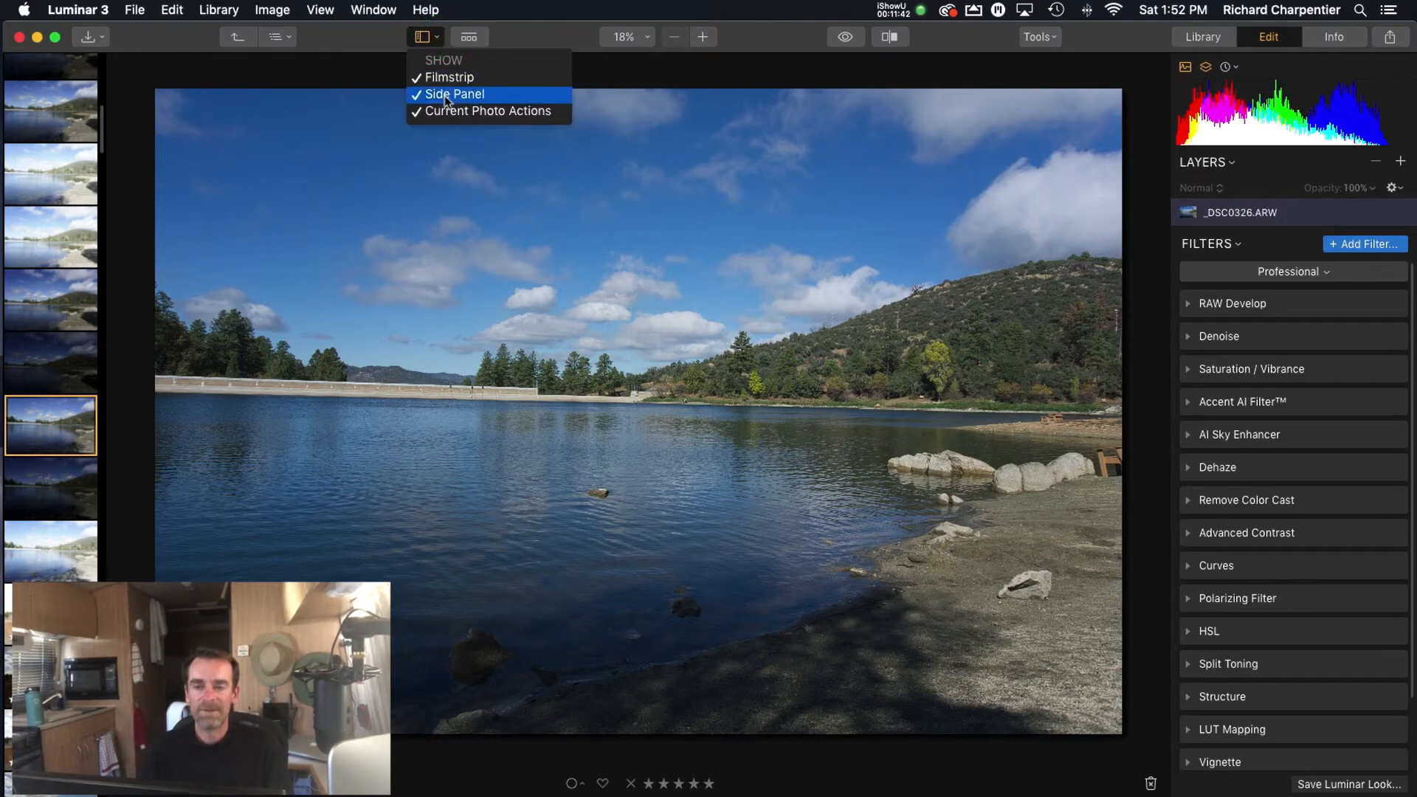
click(508, 30)
click(469, 37)
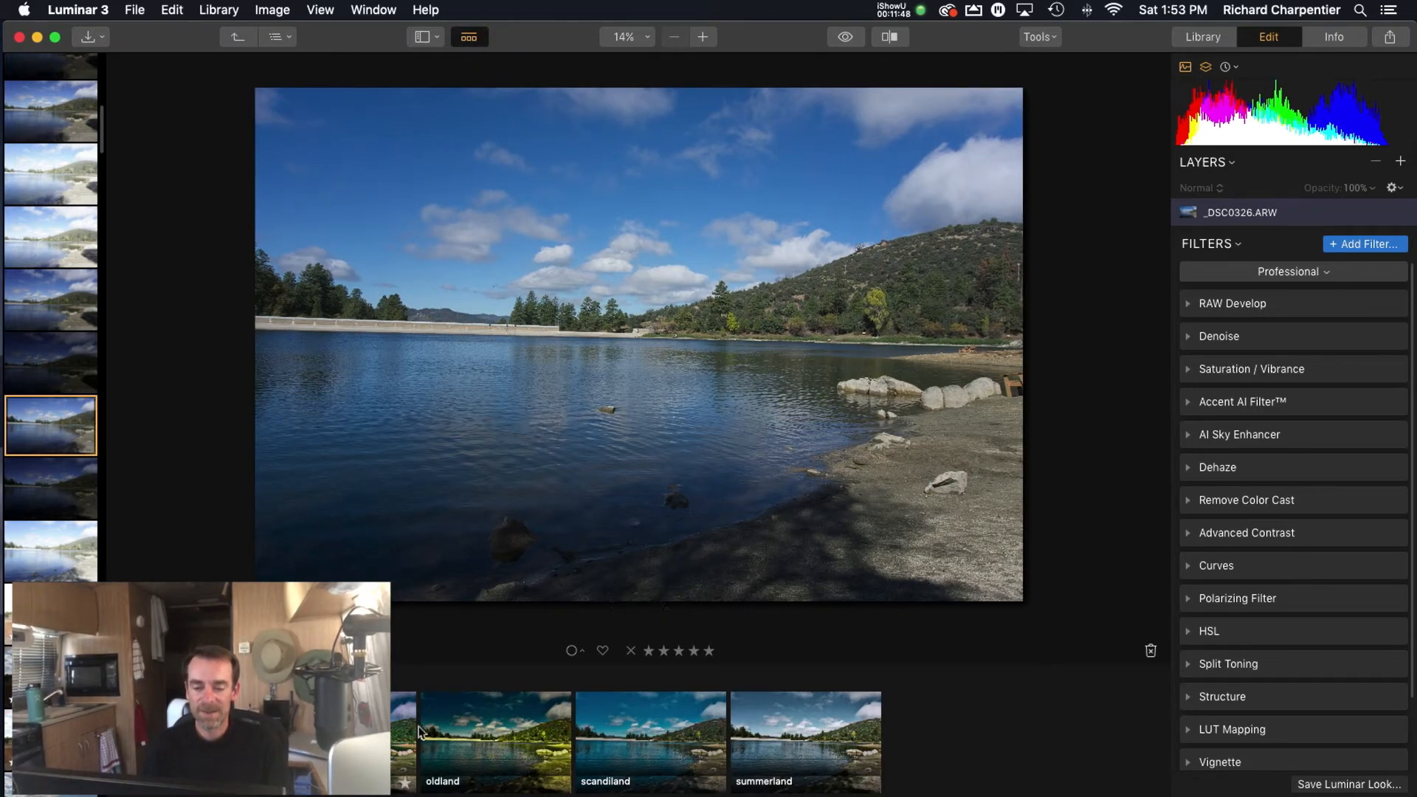
- View the lake photo at 50% zoom and return it to Fit to Screen
click(648, 40)
click(640, 105)
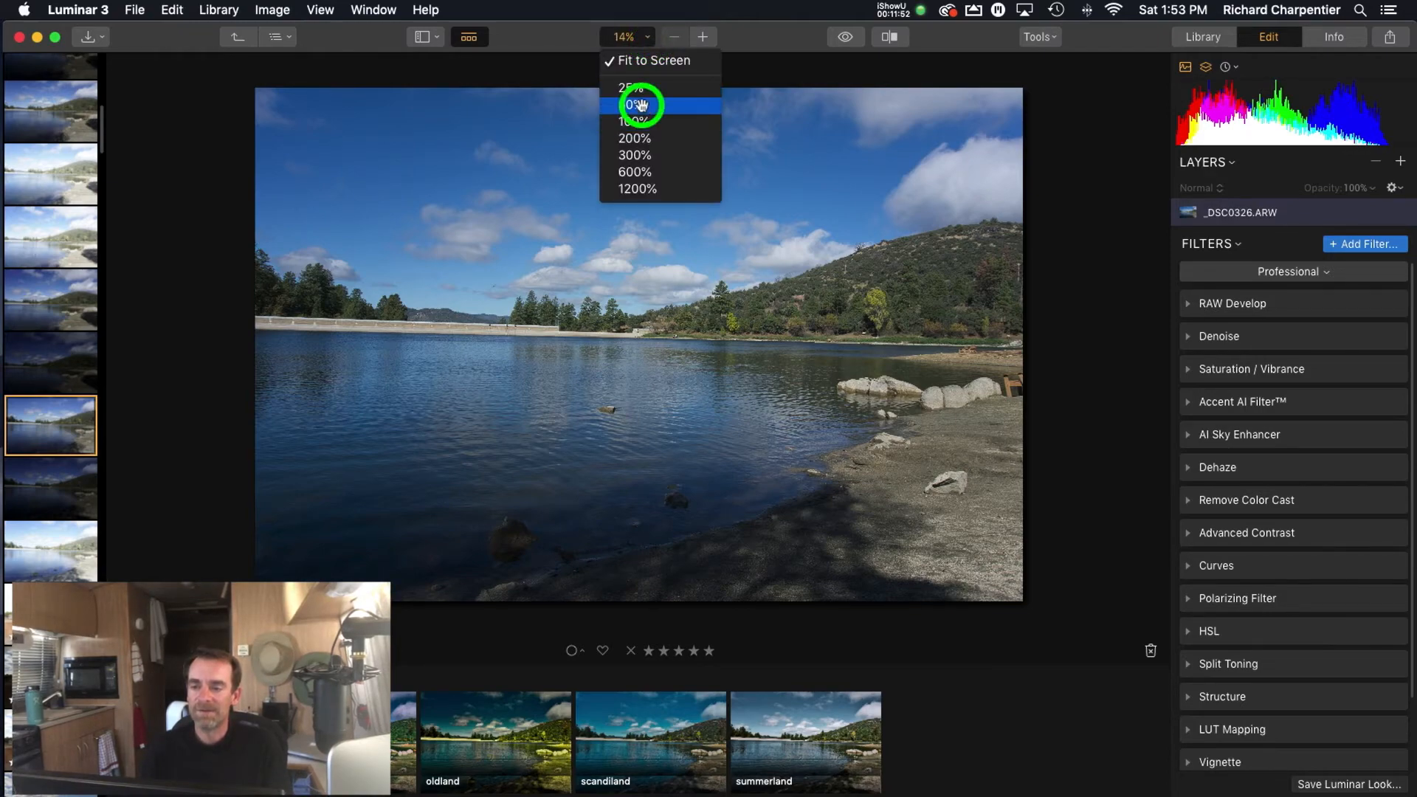
click(646, 41)
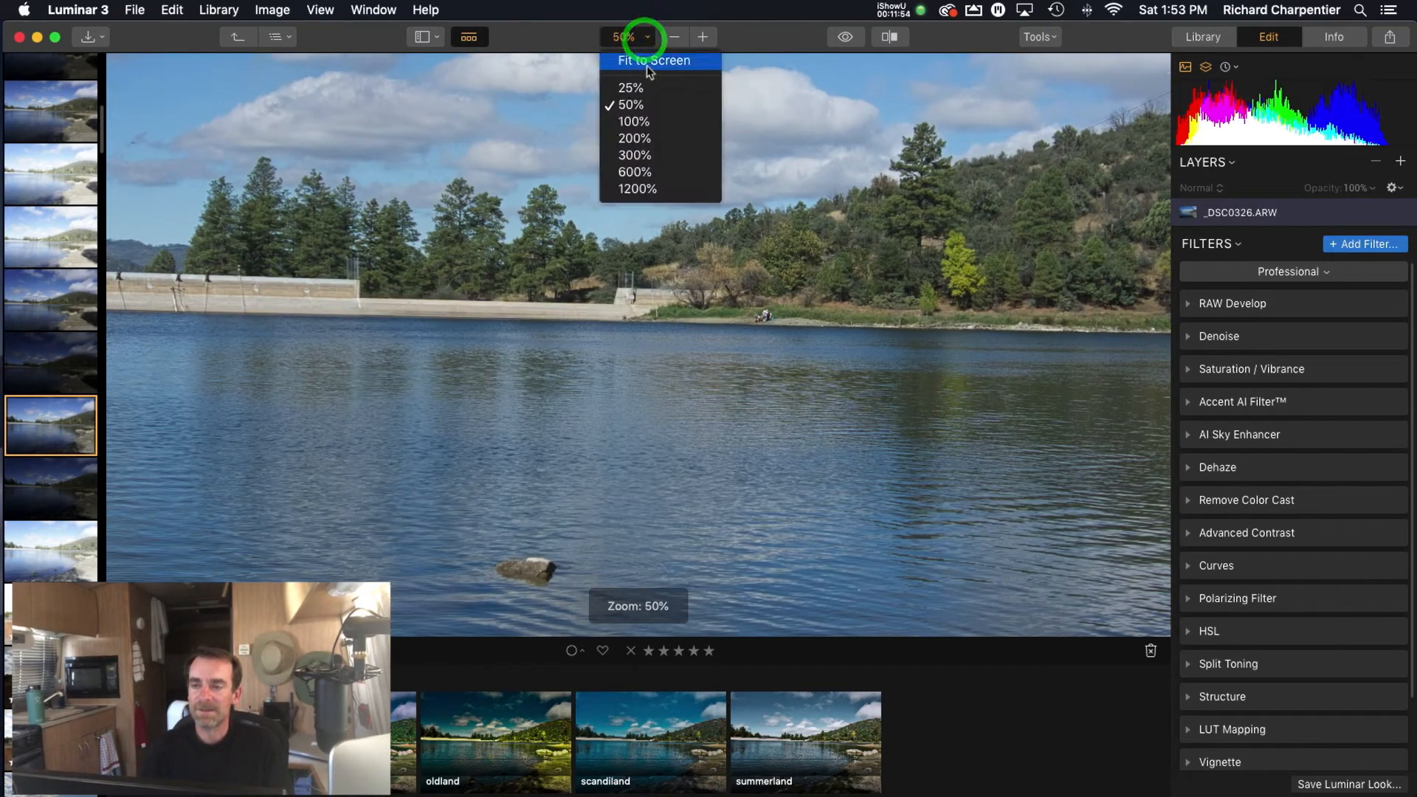
click(646, 57)
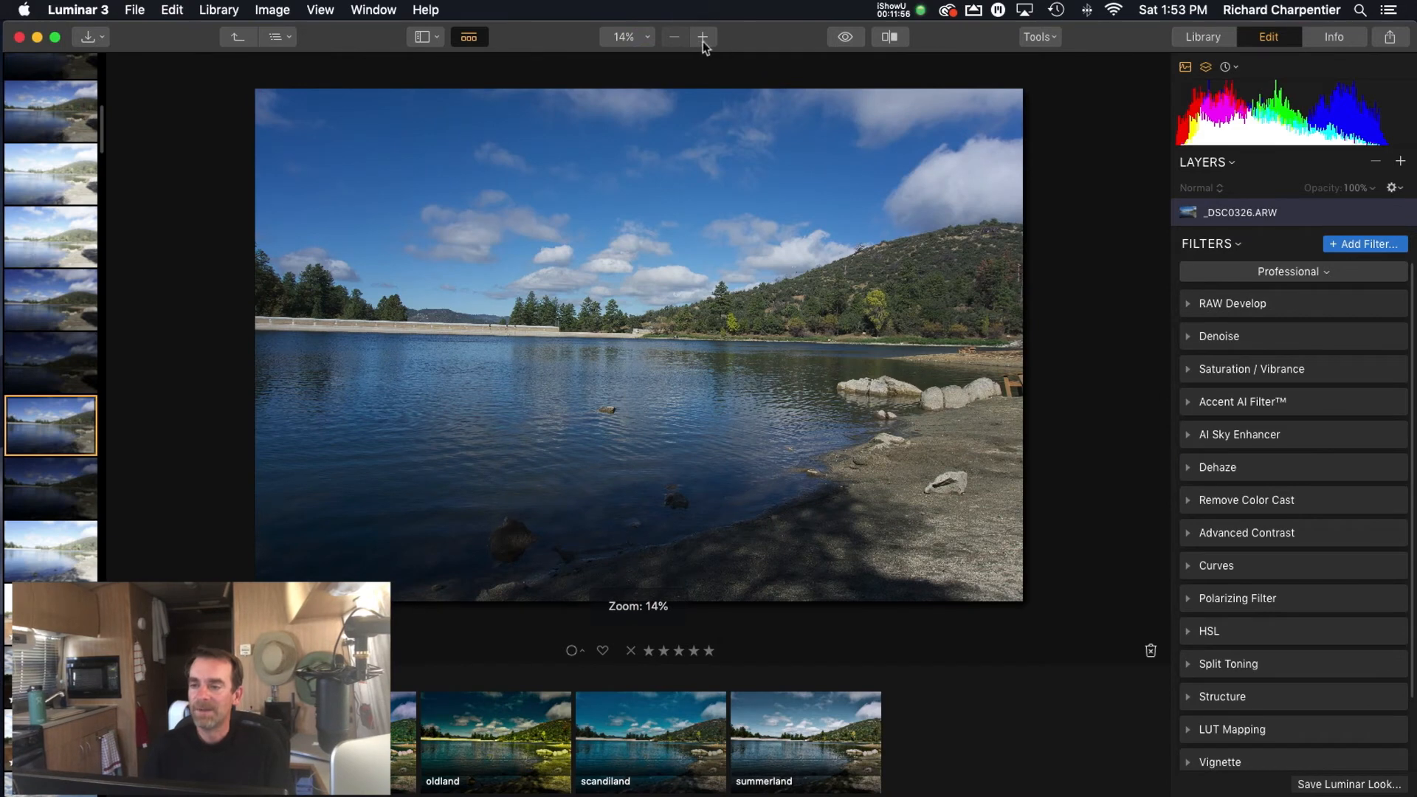
- Switch the preview repeatedly between the original and current versions of the lake photo to compare them
click(846, 39)
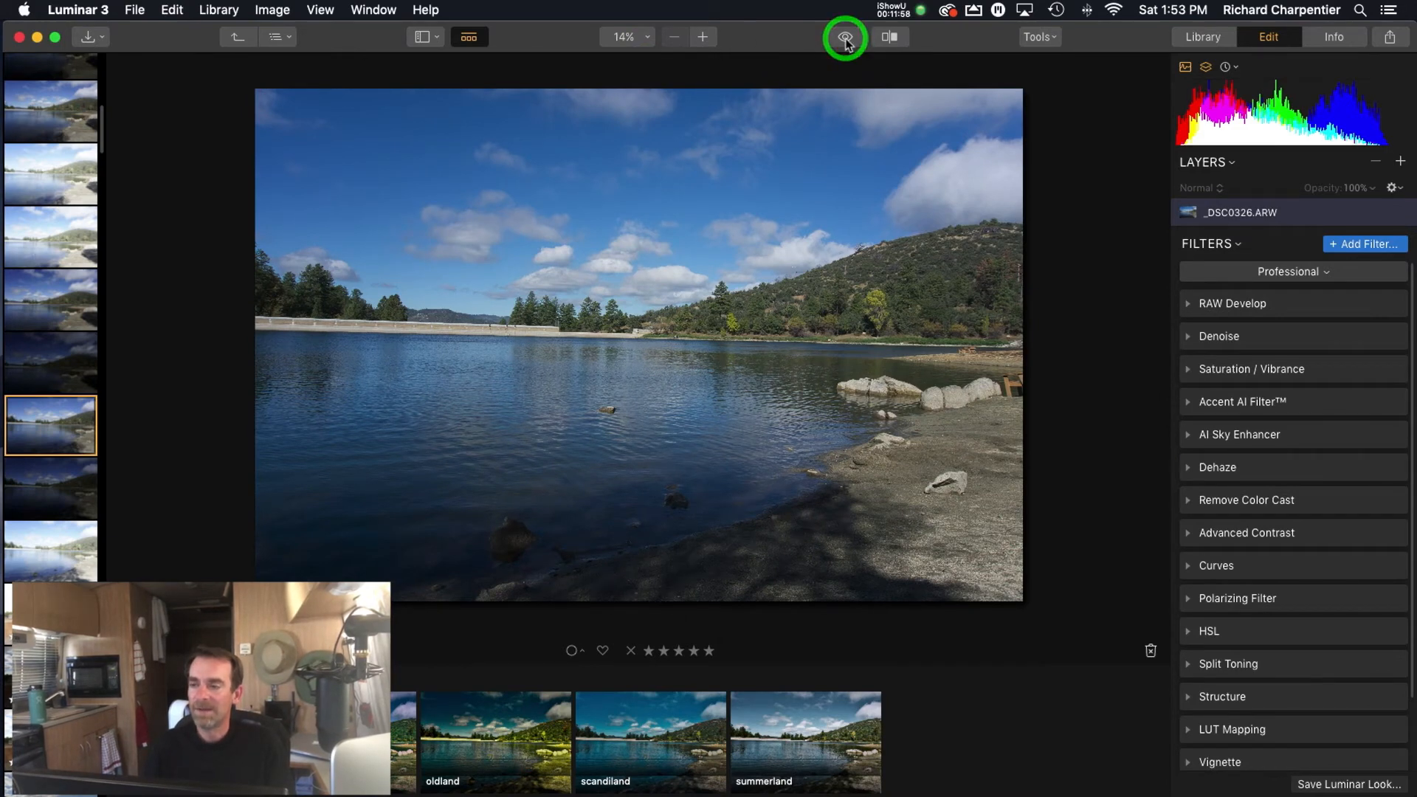
click(846, 38)
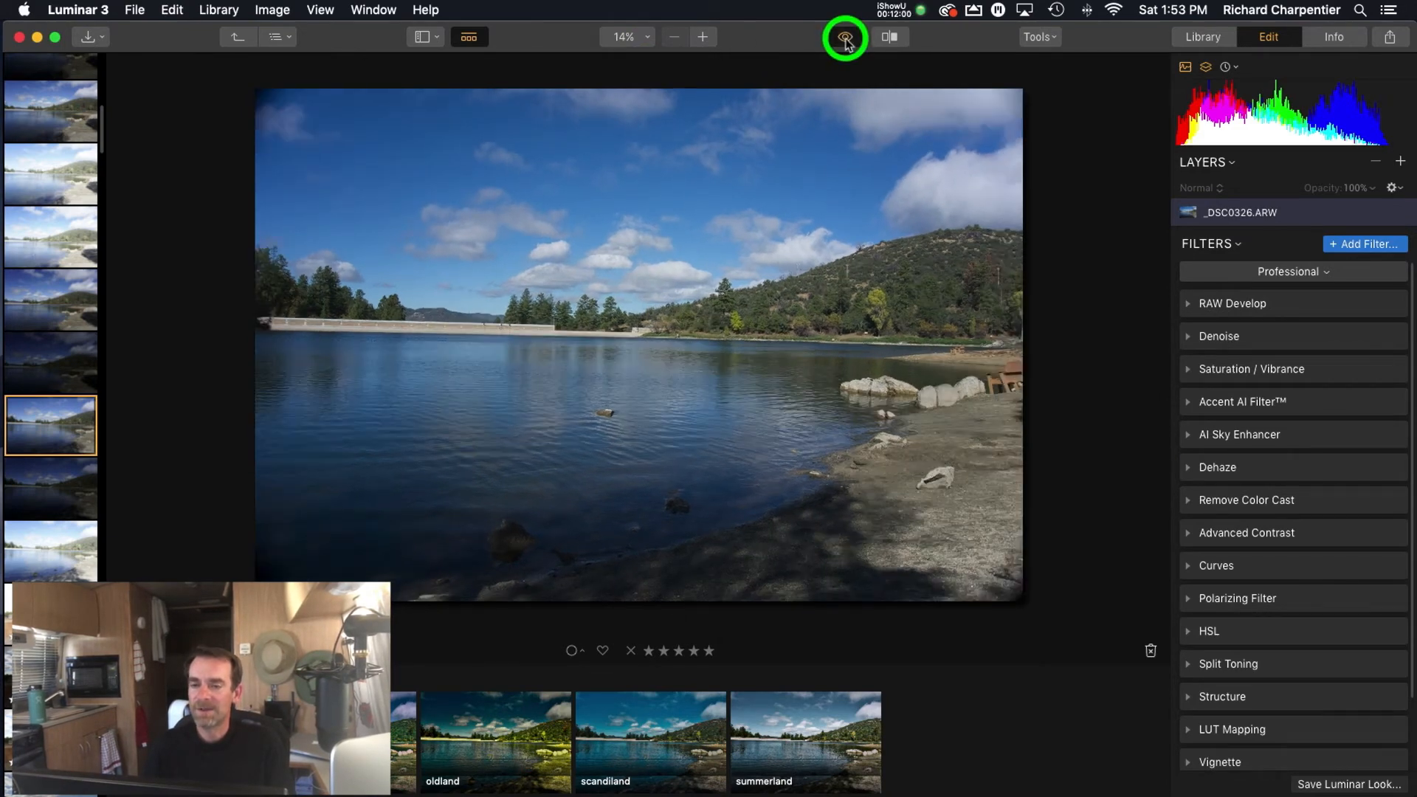
click(846, 38)
click(846, 39)
click(846, 38)
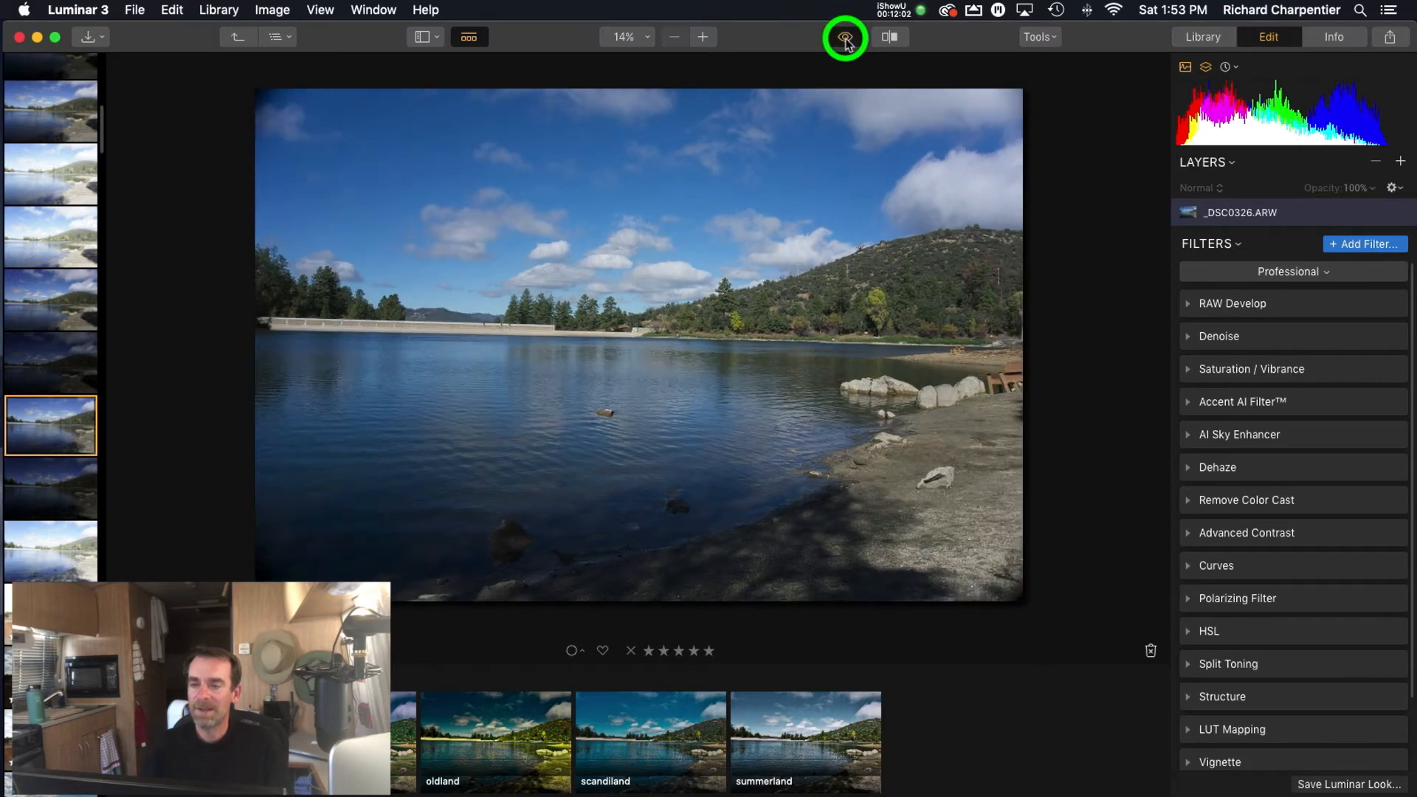
click(846, 38)
click(846, 38)
click(846, 39)
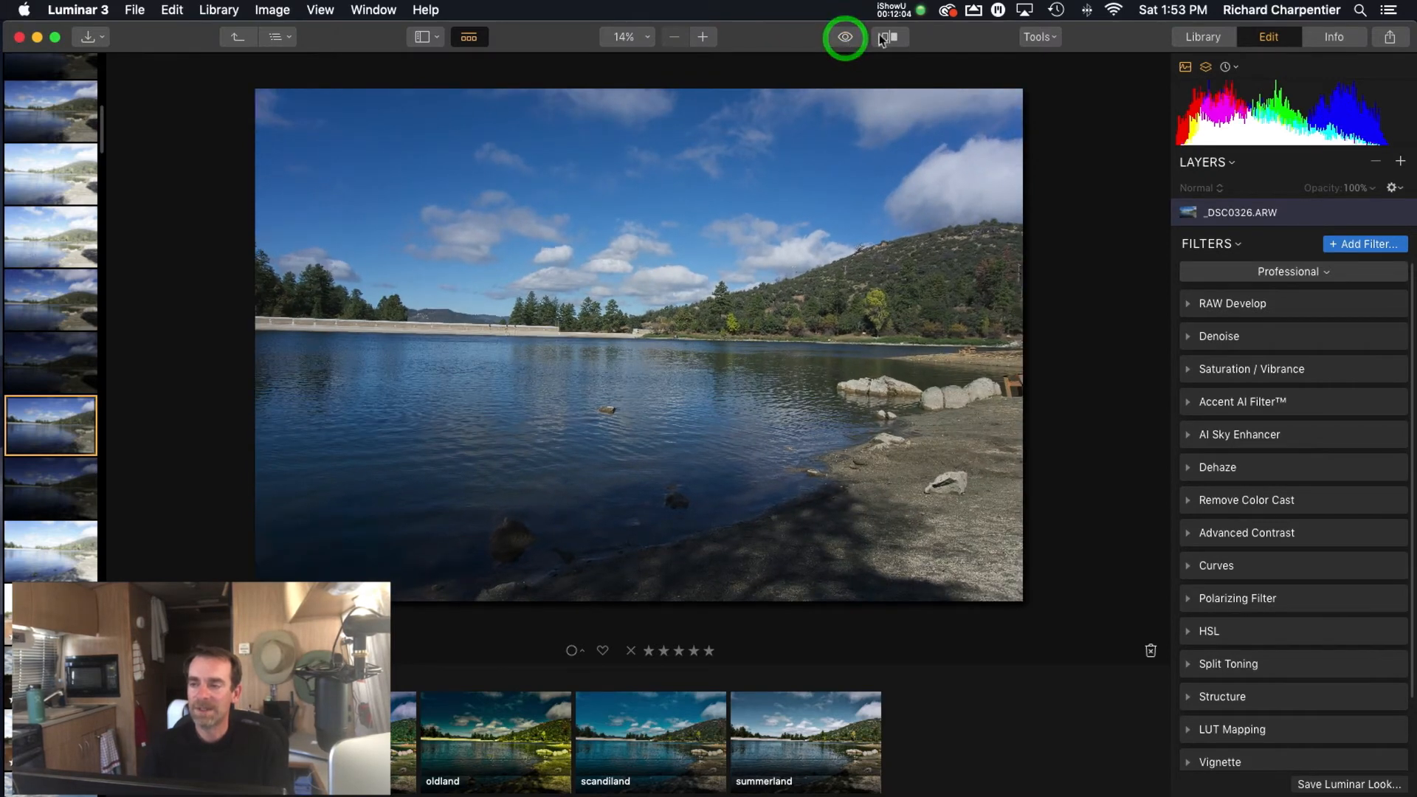
- Compare the lake photo in a split before/after view, moving the divider across it, and leave the comparison
click(890, 37)
click(502, 246)
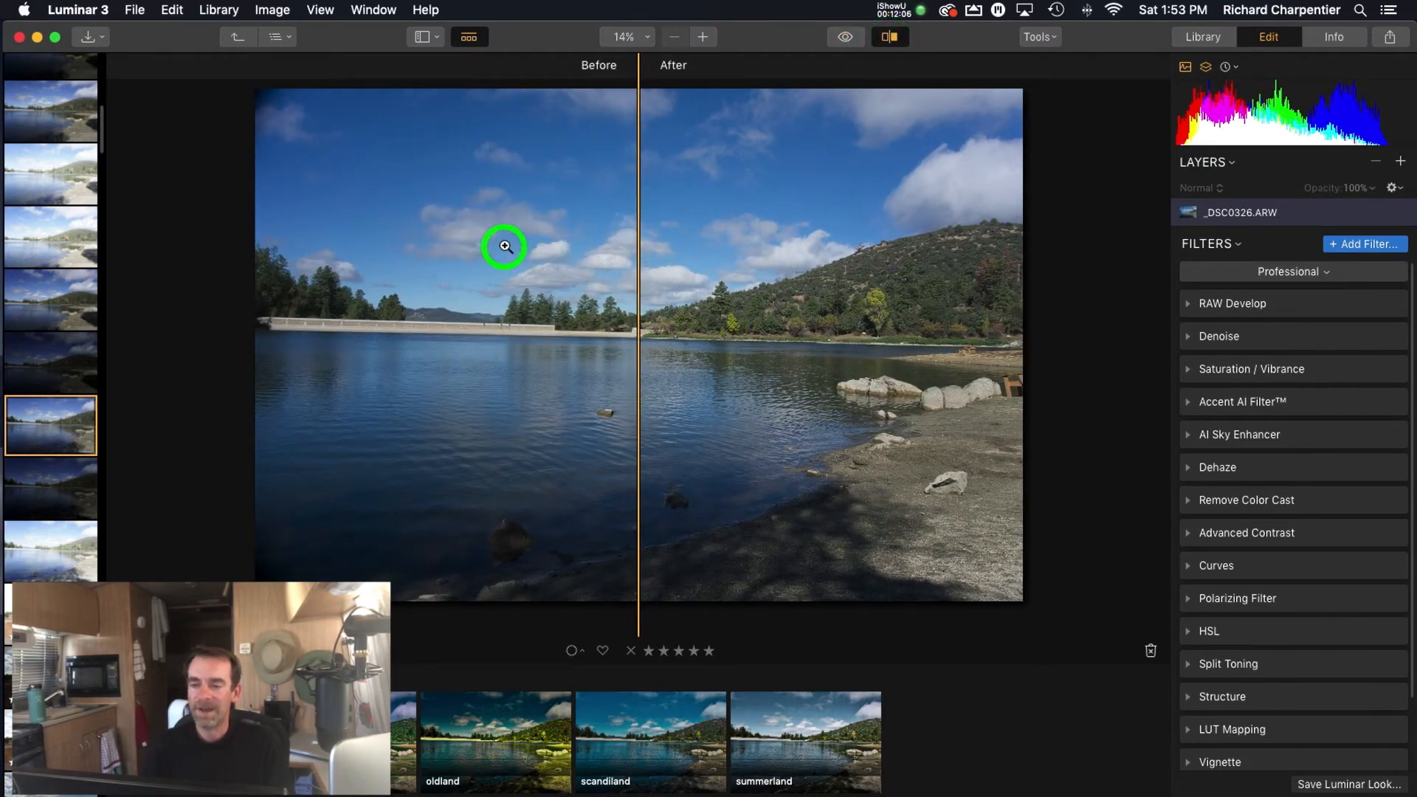
drag(638, 260, 797, 279)
click(891, 37)
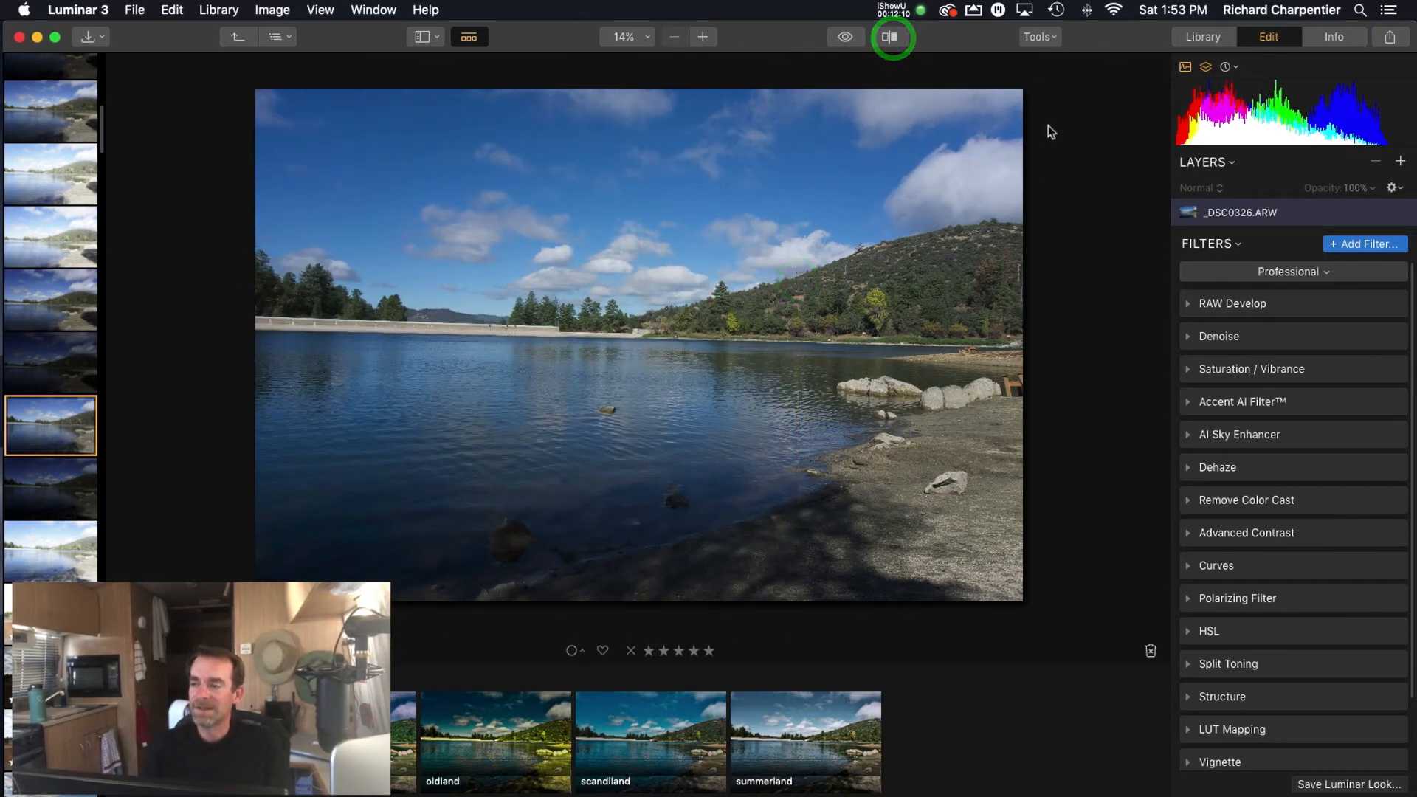
- Remove the isolated rock on the sandy shore with the Erase tool and inspect the repaired area at 100% zoom
click(1051, 37)
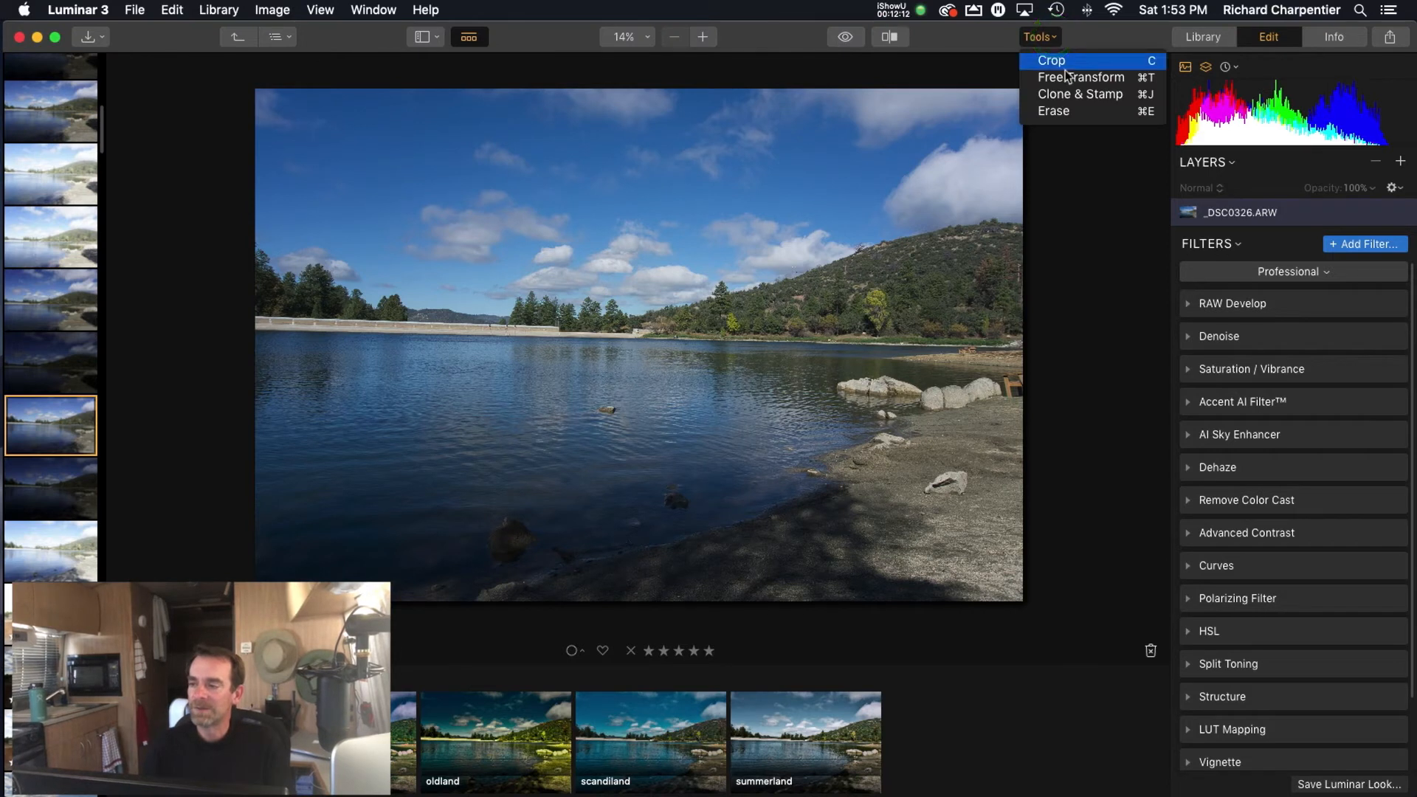
click(1066, 118)
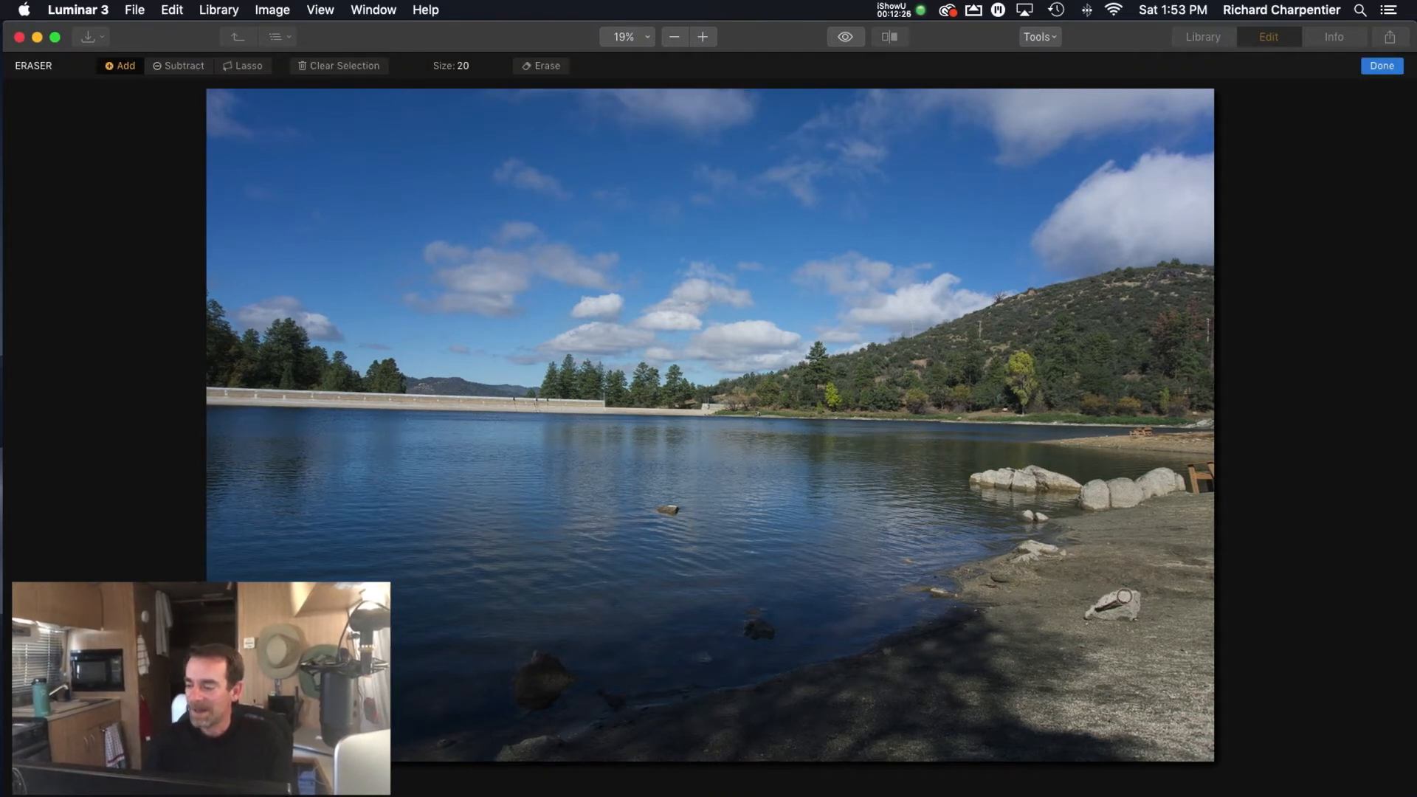
mouse_move(1106, 594)
mouse_down()
mouse_move(1085, 610)
mouse_move(1135, 601)
mouse_move(1093, 616)
mouse_up()
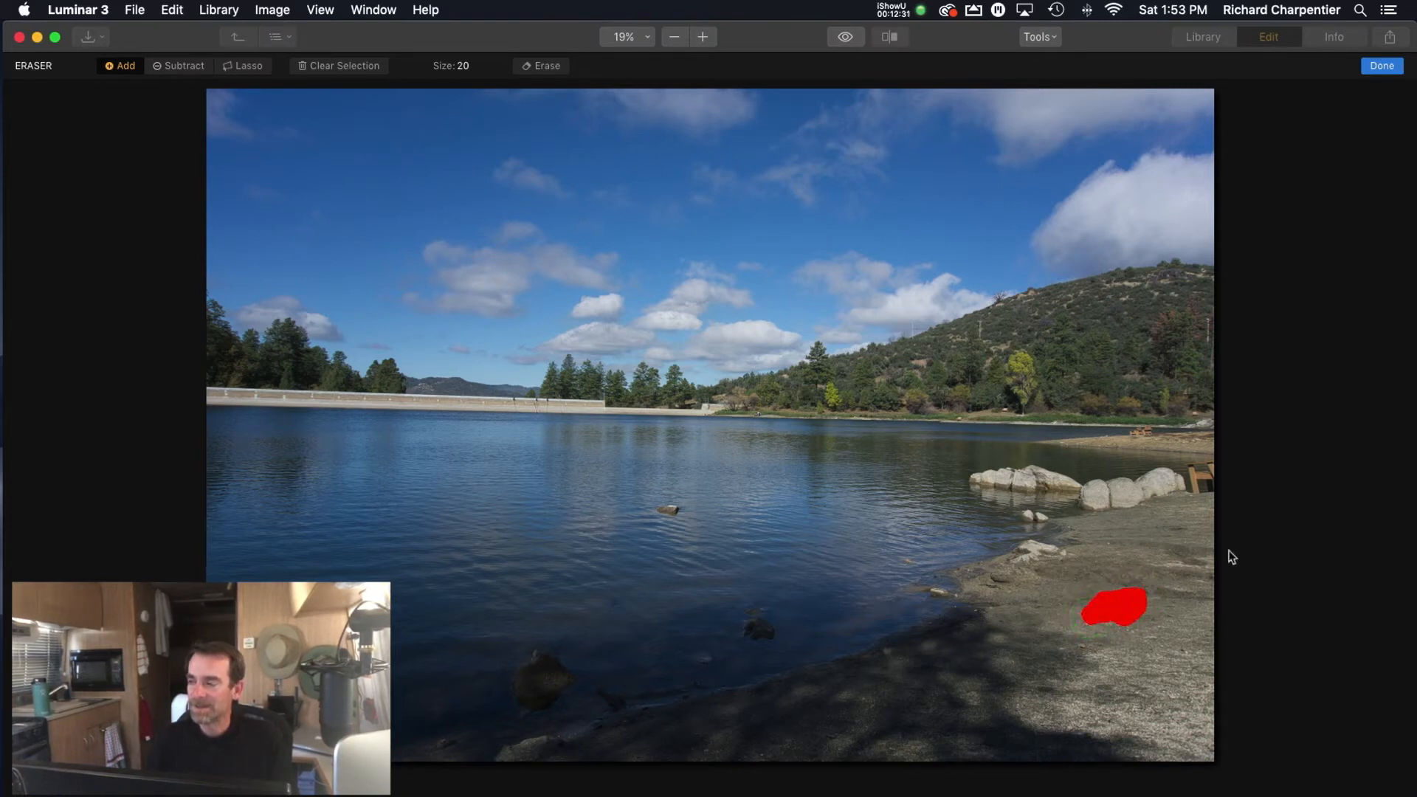
click(1382, 68)
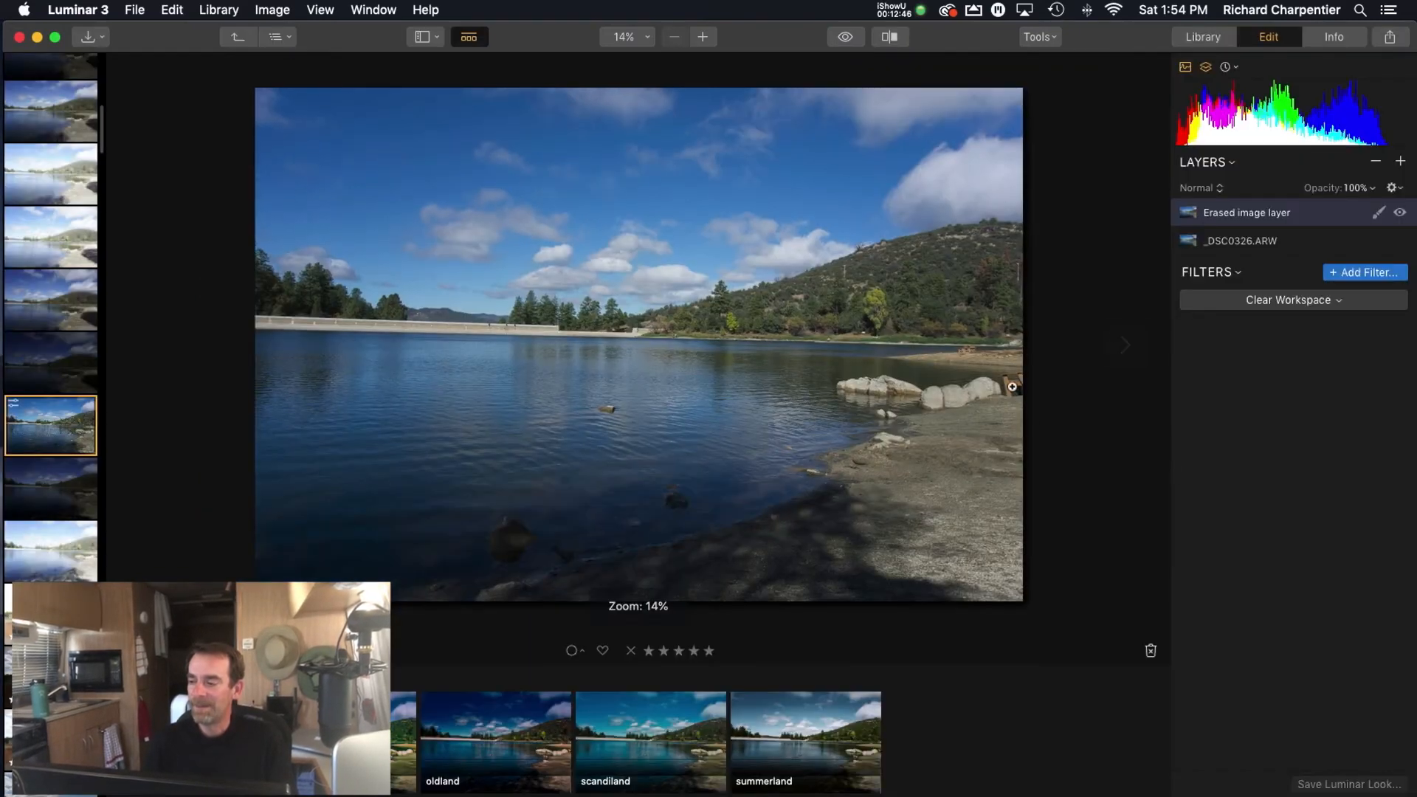
click(946, 480)
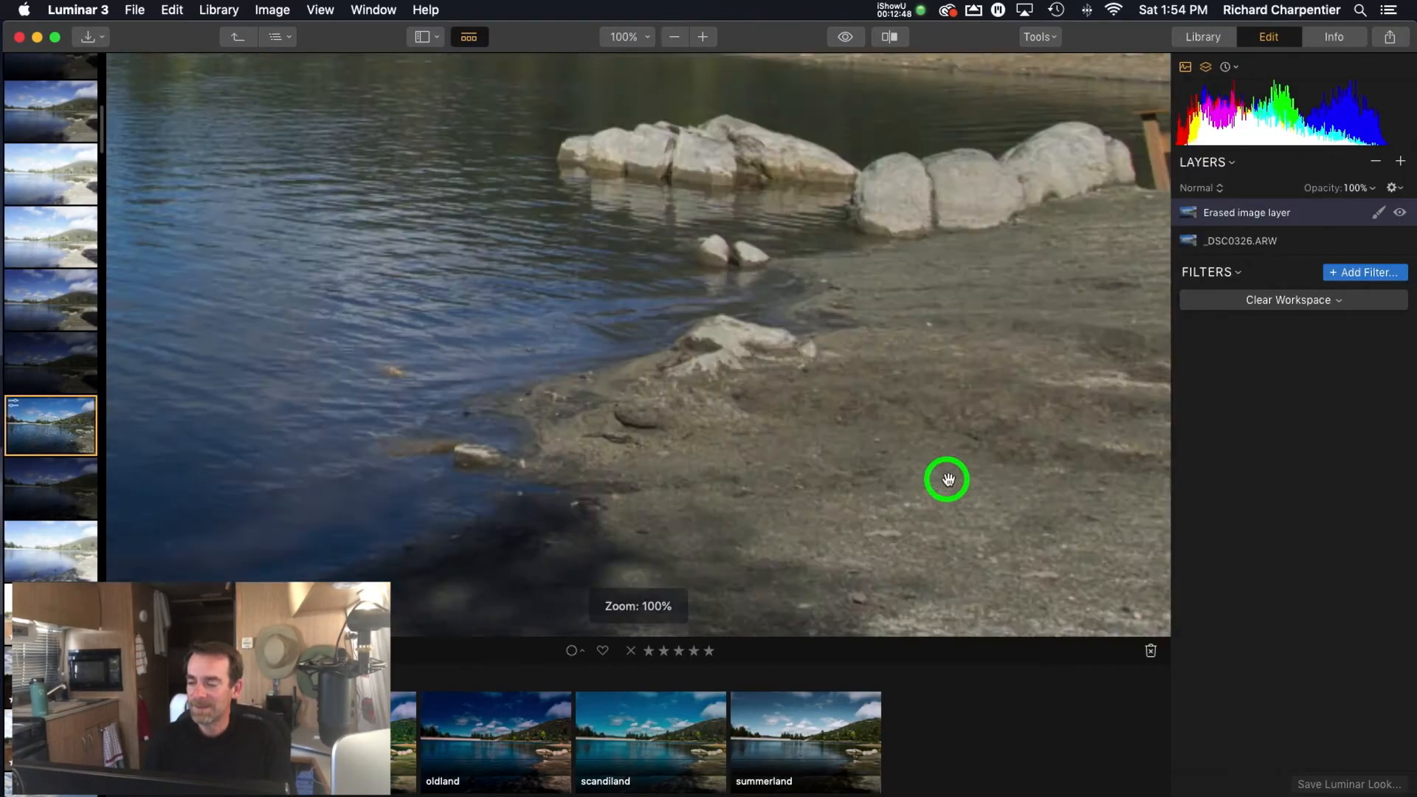
click(901, 457)
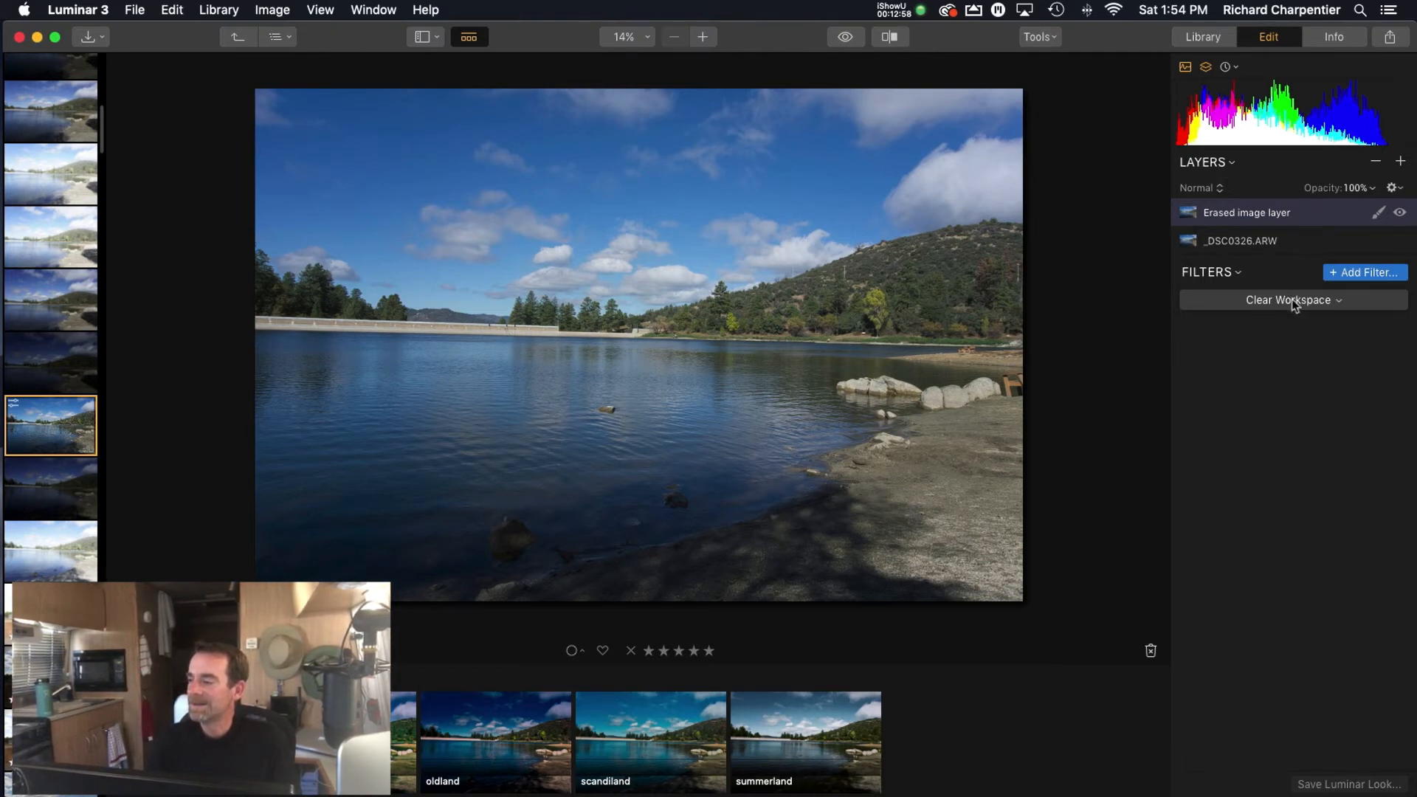
- Try the Professional workspace on the erased image layer, review the other workspaces, and clear the workspace
click(1317, 302)
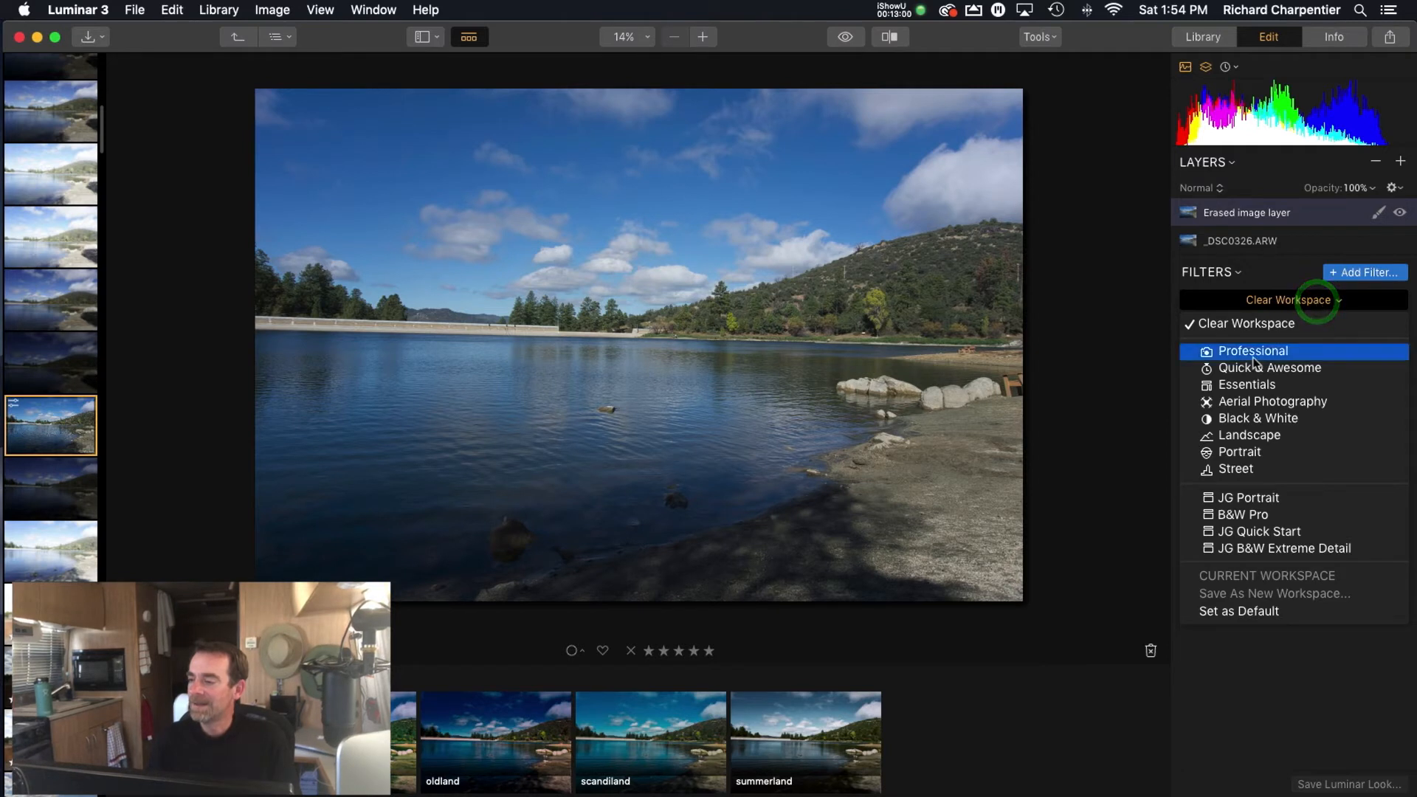
click(1254, 356)
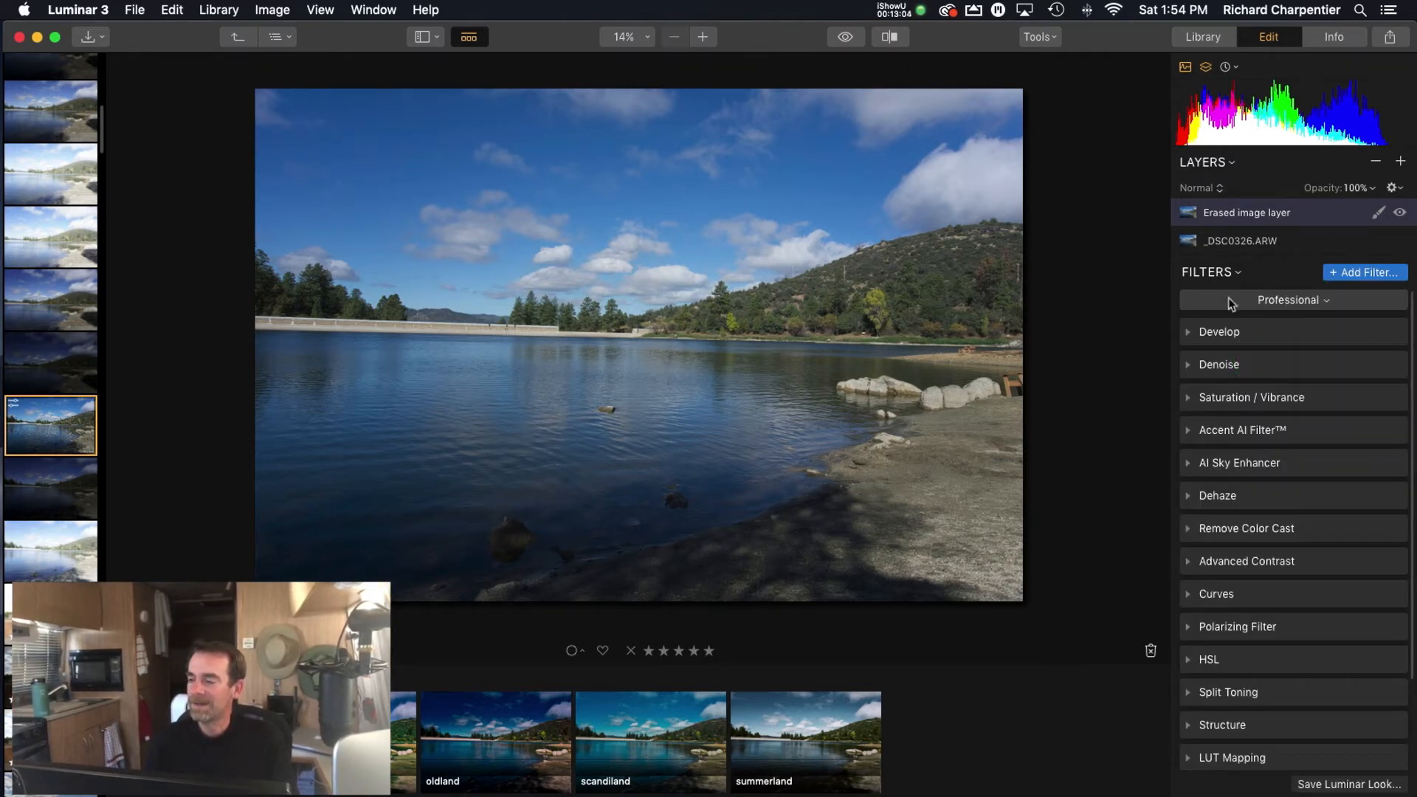
click(1290, 306)
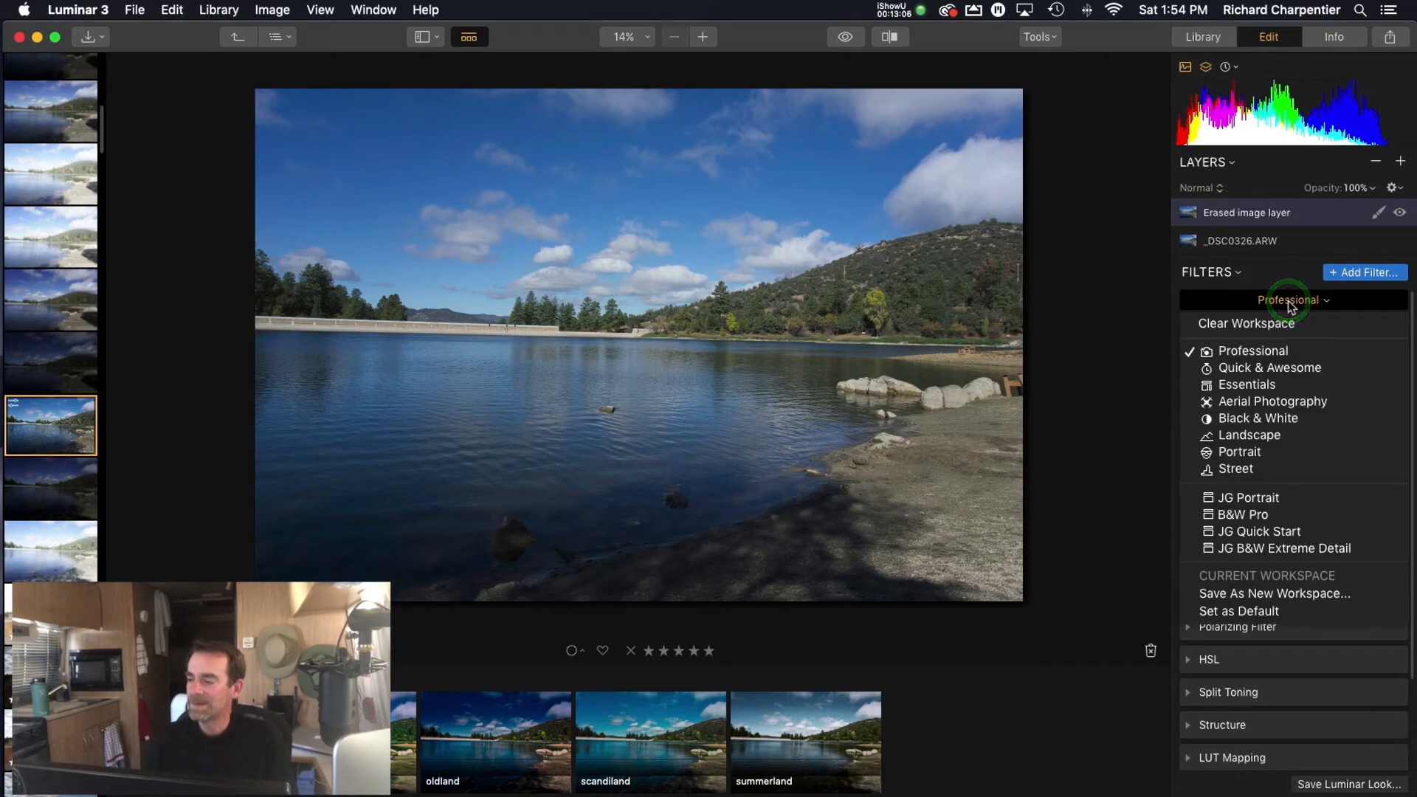
click(1288, 302)
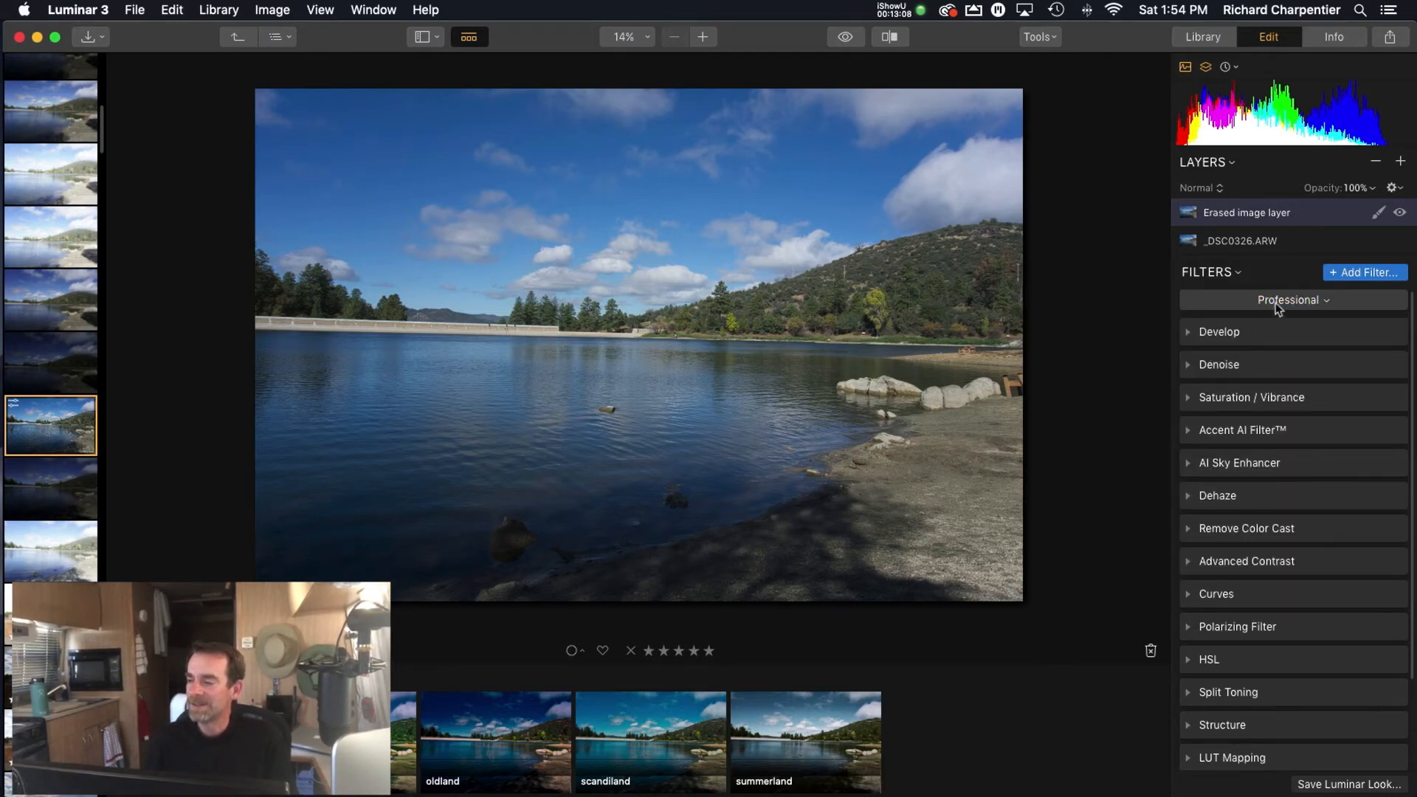
click(1276, 303)
click(1269, 324)
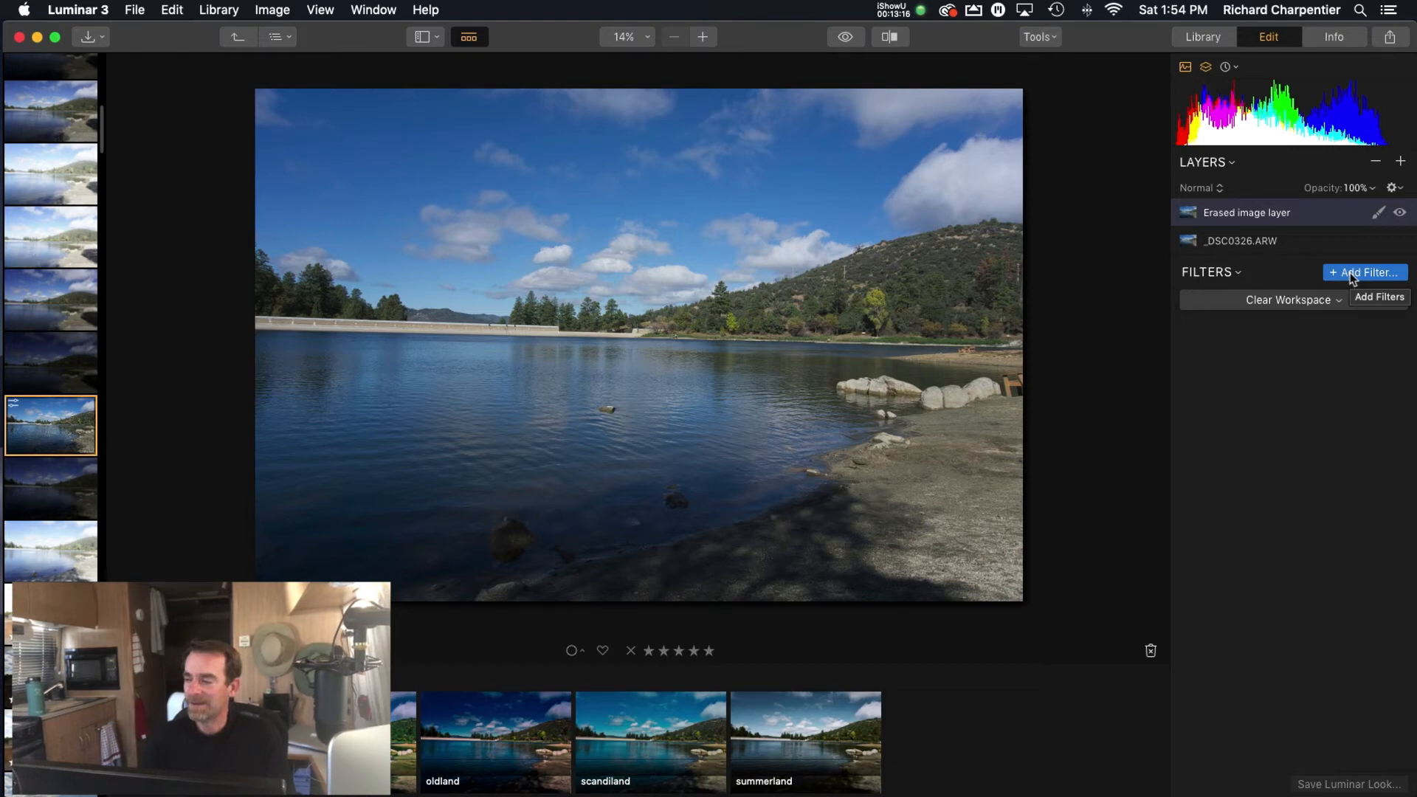
- Add the Accent AI Filter and AI Sky Enhancer from the filters catalog to the erased image layer
click(1353, 275)
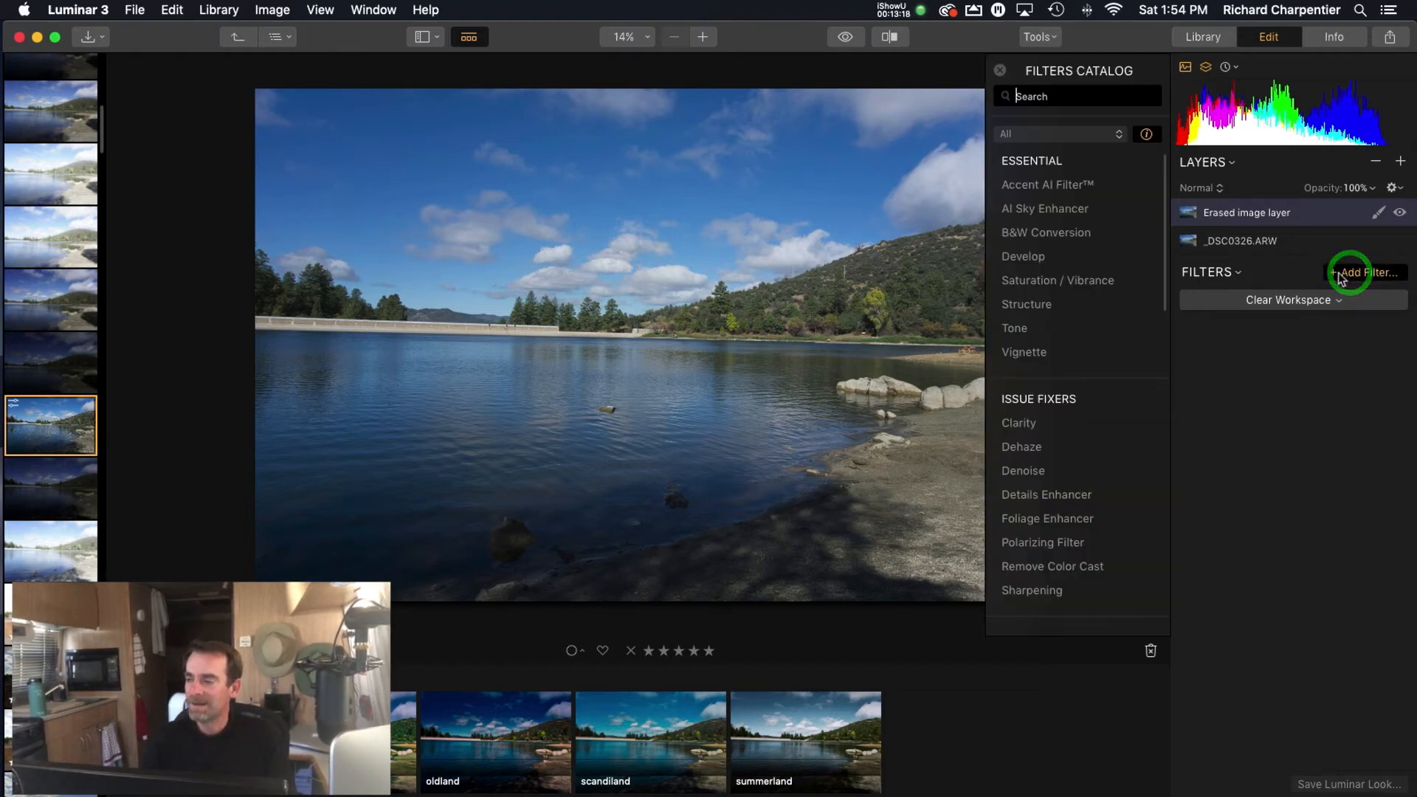
click(1065, 188)
click(1057, 210)
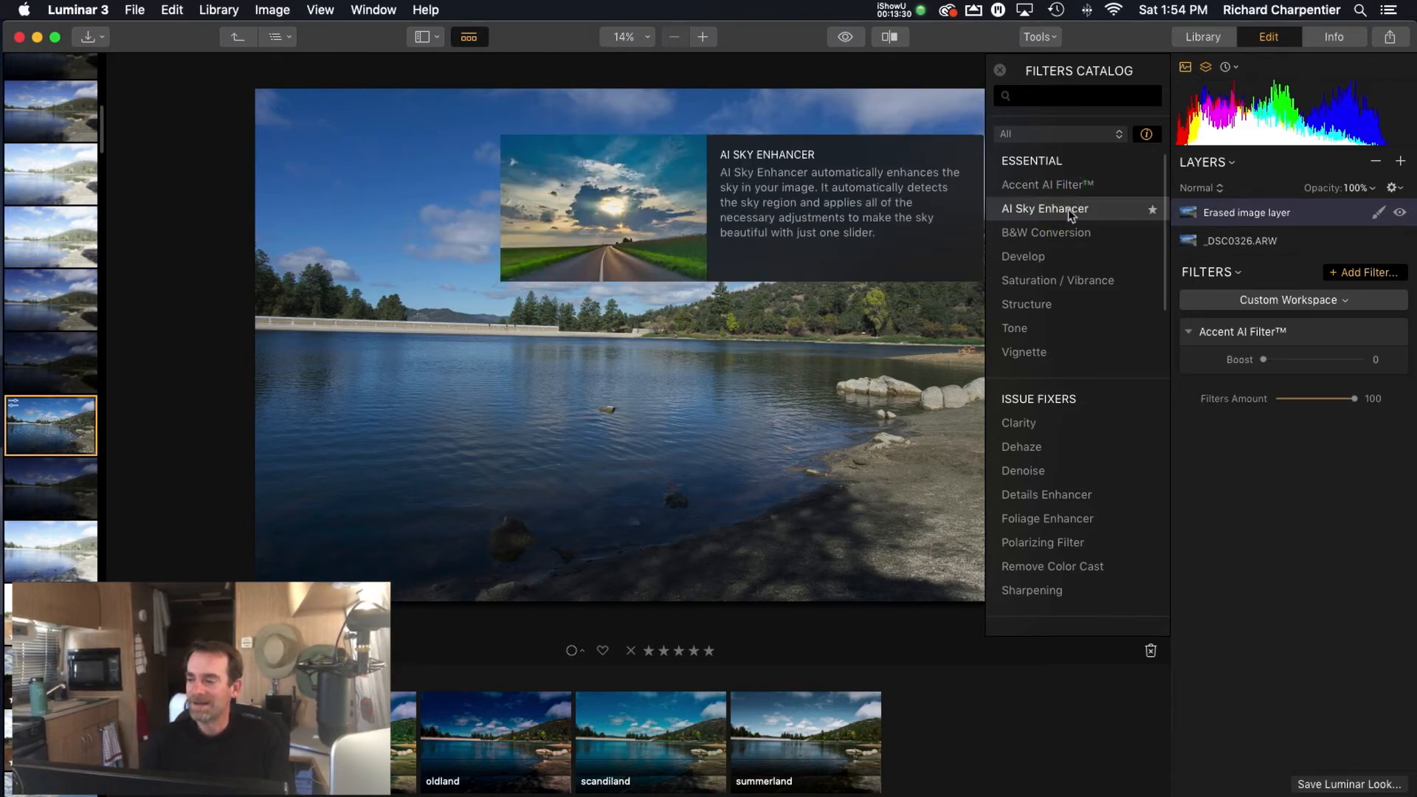
click(1069, 210)
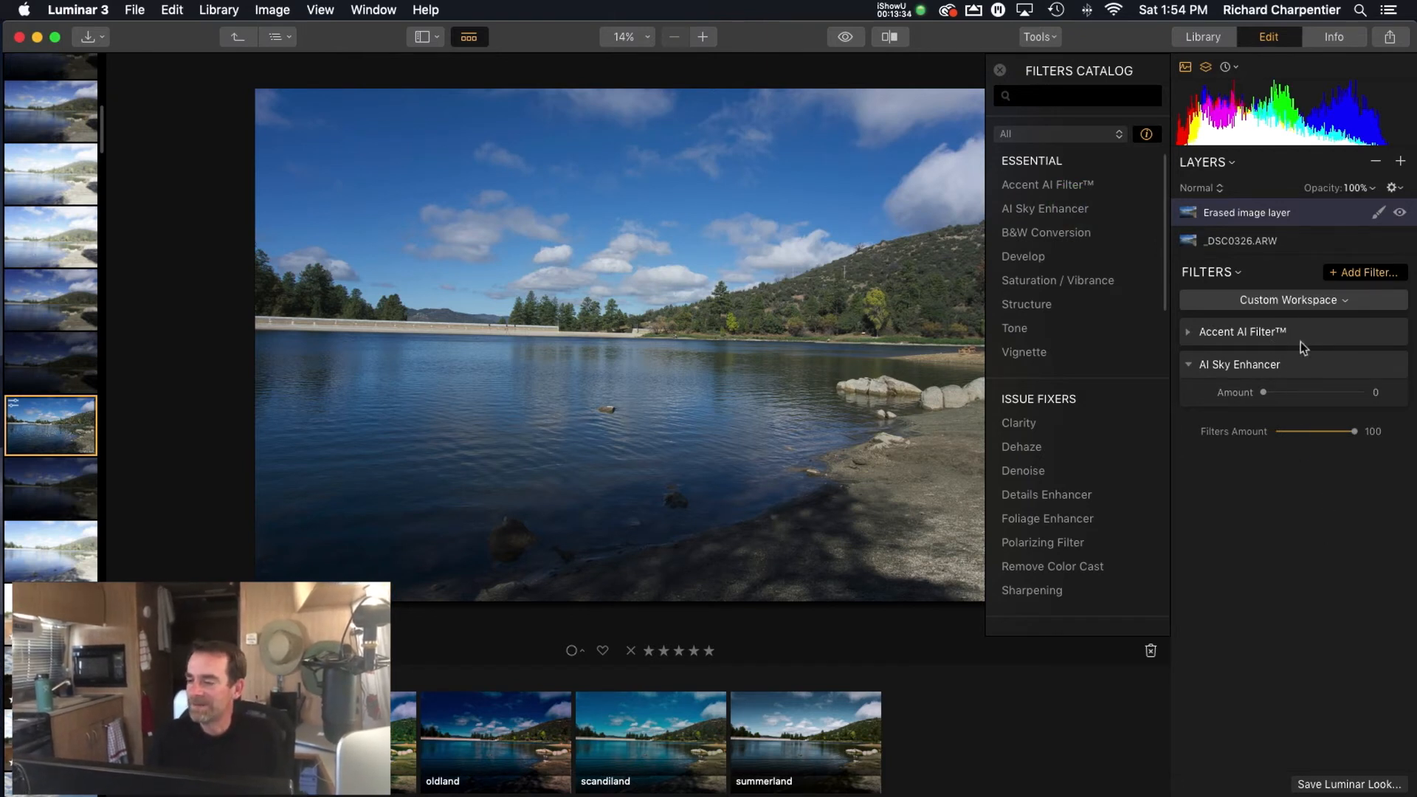
- Set the AI Sky Enhancer amount to 50 and compare the sky in a split before/after view
click(1313, 394)
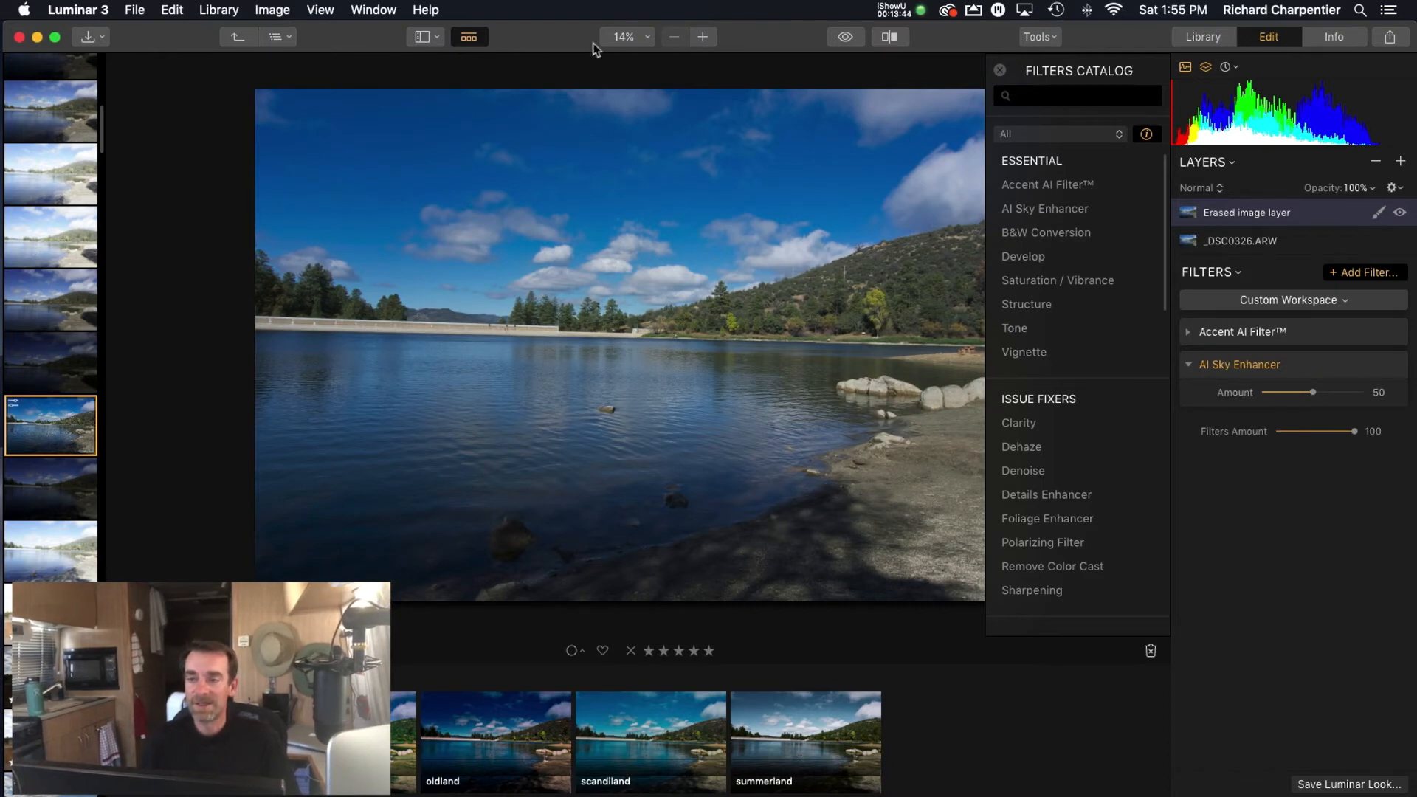
click(890, 38)
drag(797, 176, 298, 250)
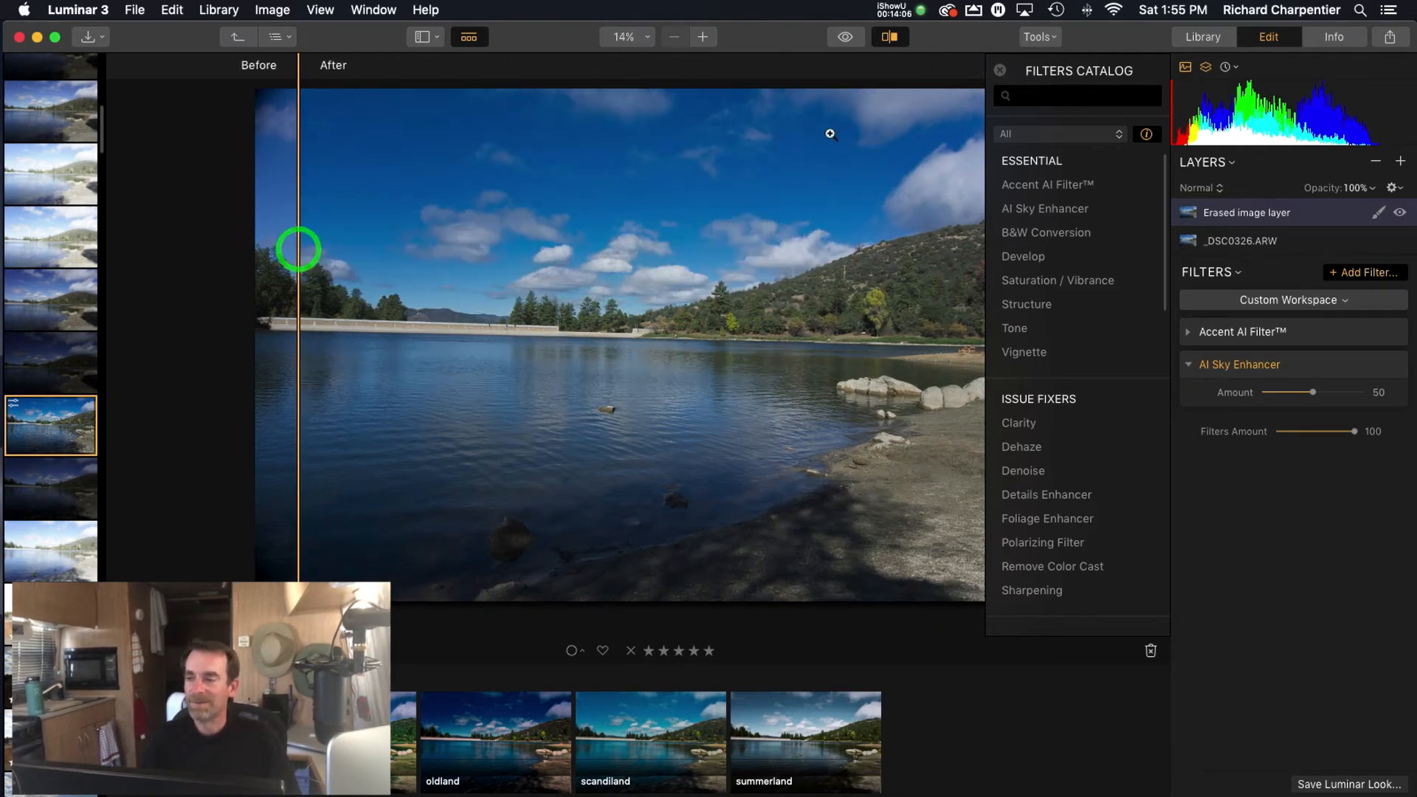
click(889, 37)
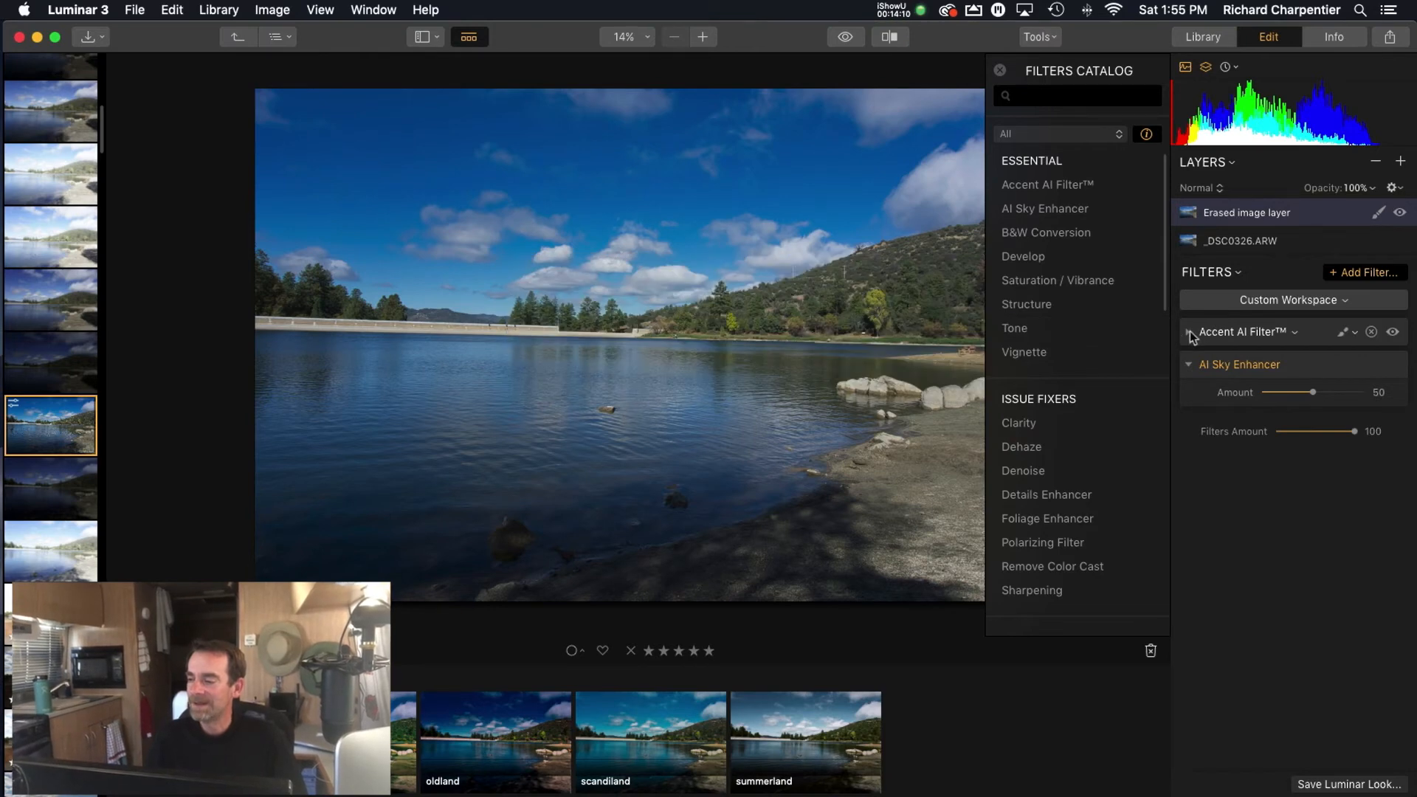
- Set the Accent AI Filter boost to 50 and switch the filter off and on to compare its effect
mouse_move(1074, 188)
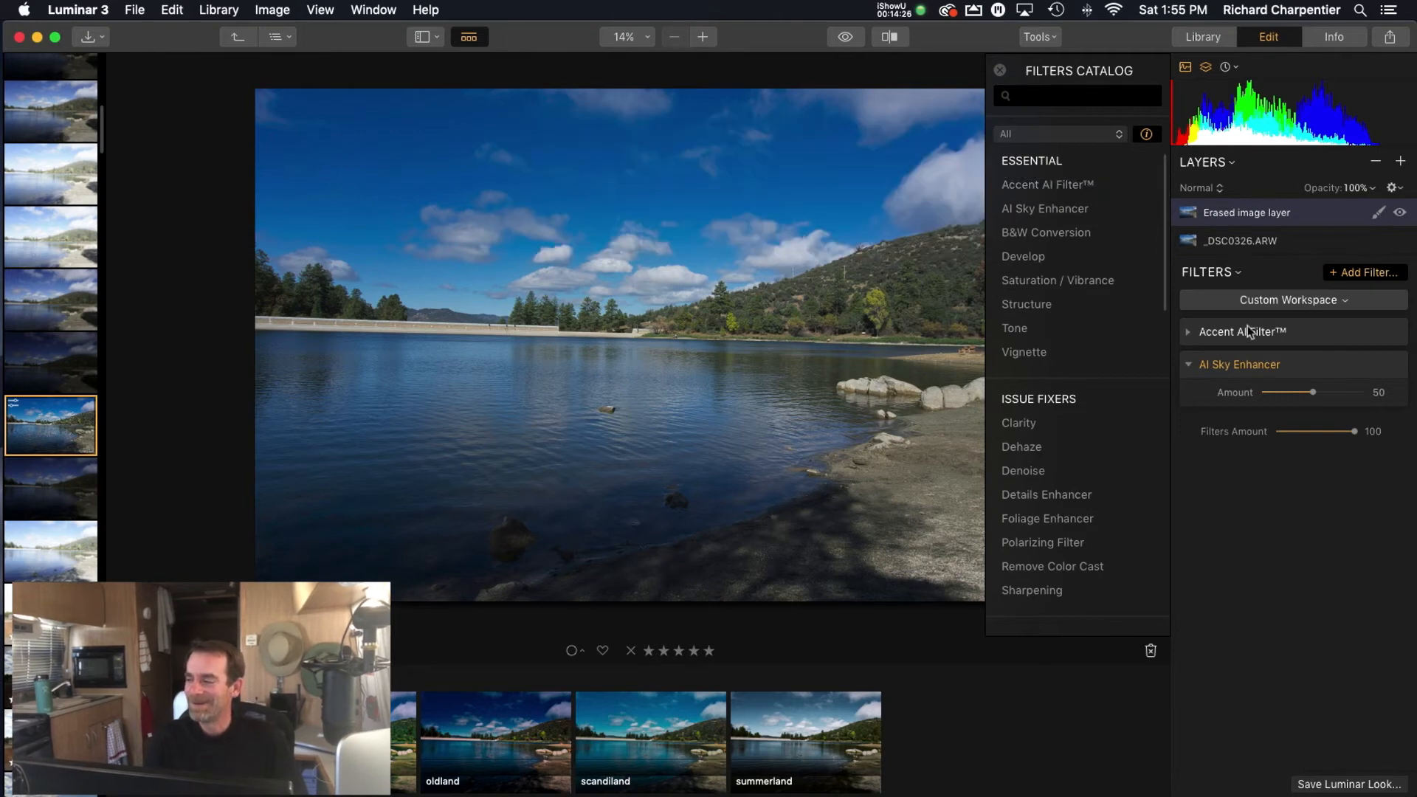
click(1193, 333)
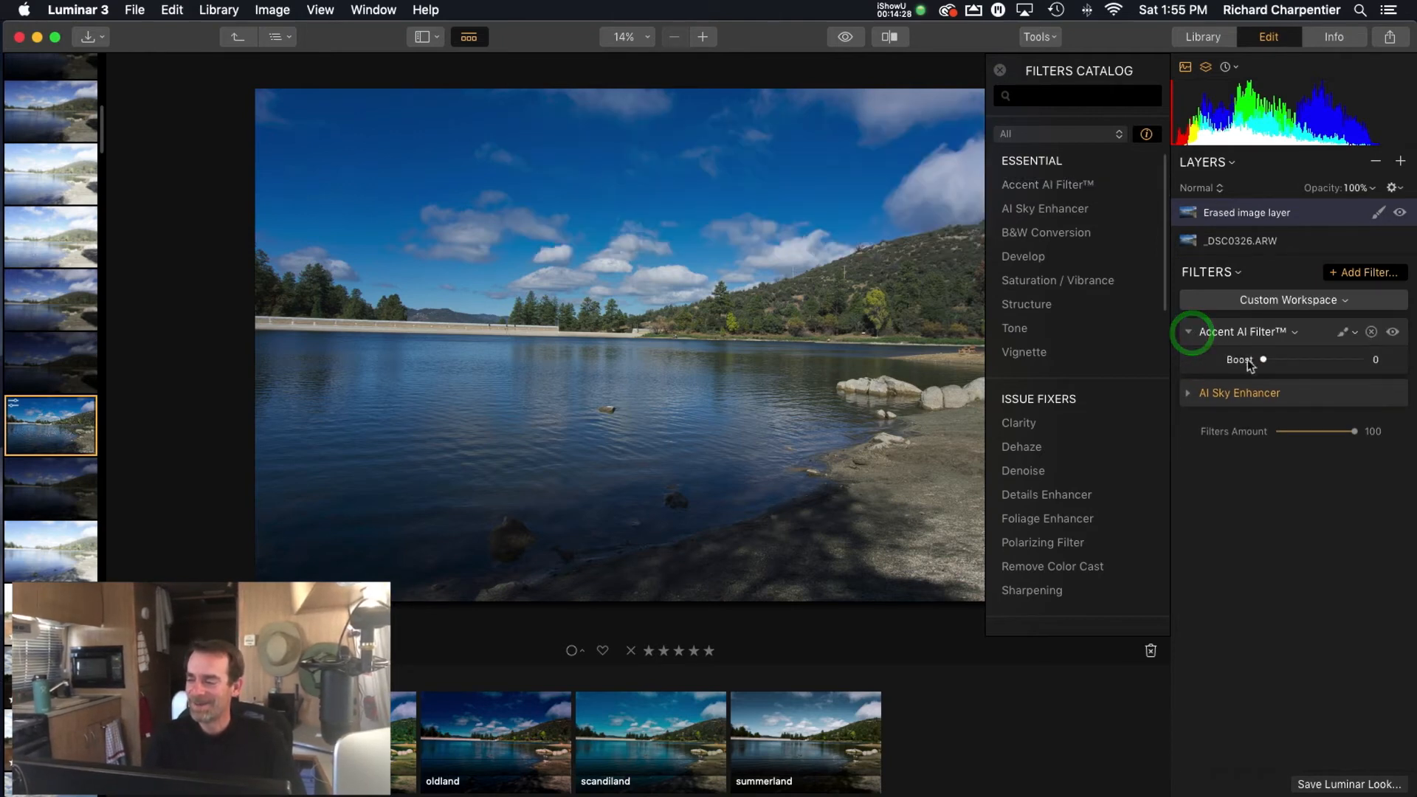
click(1310, 361)
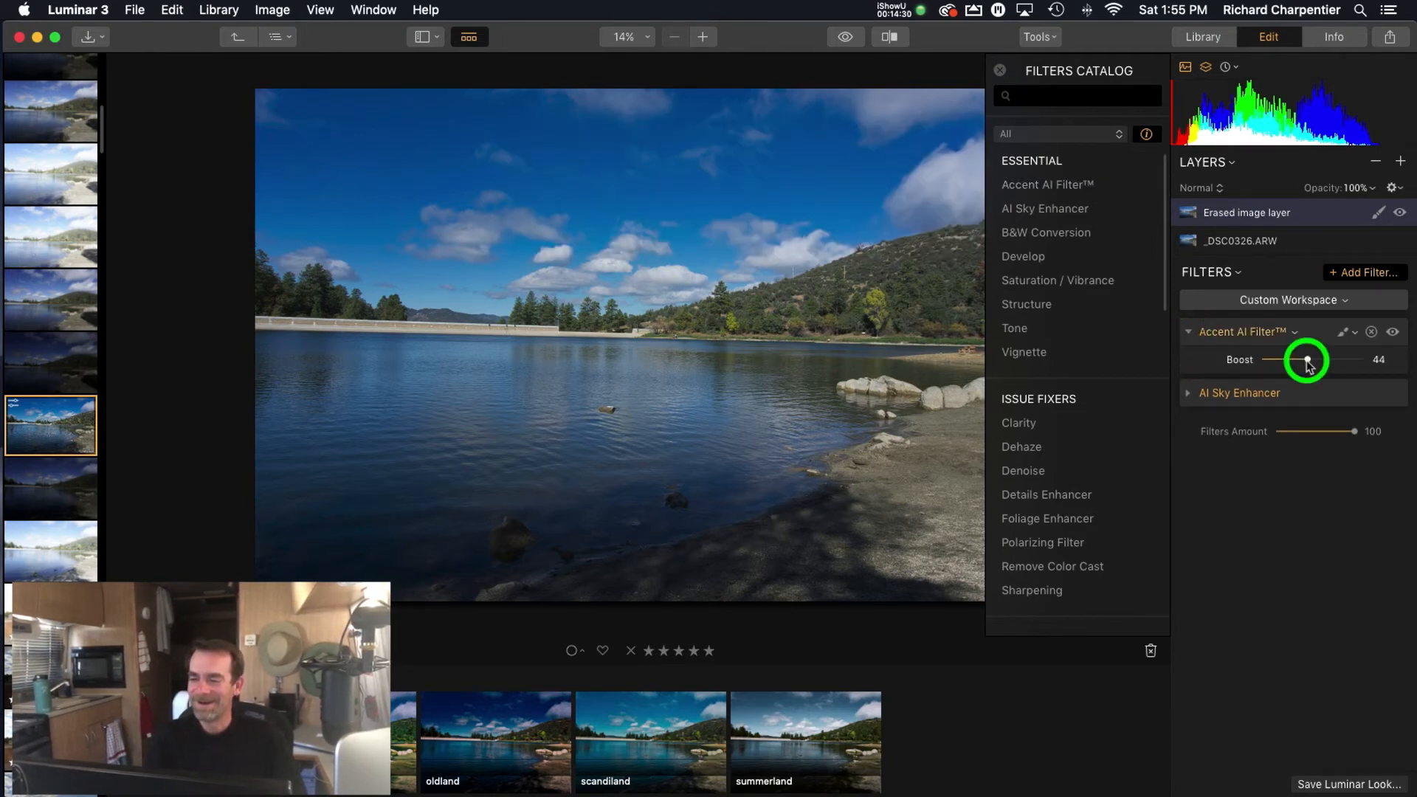
drag(1310, 361, 1314, 361)
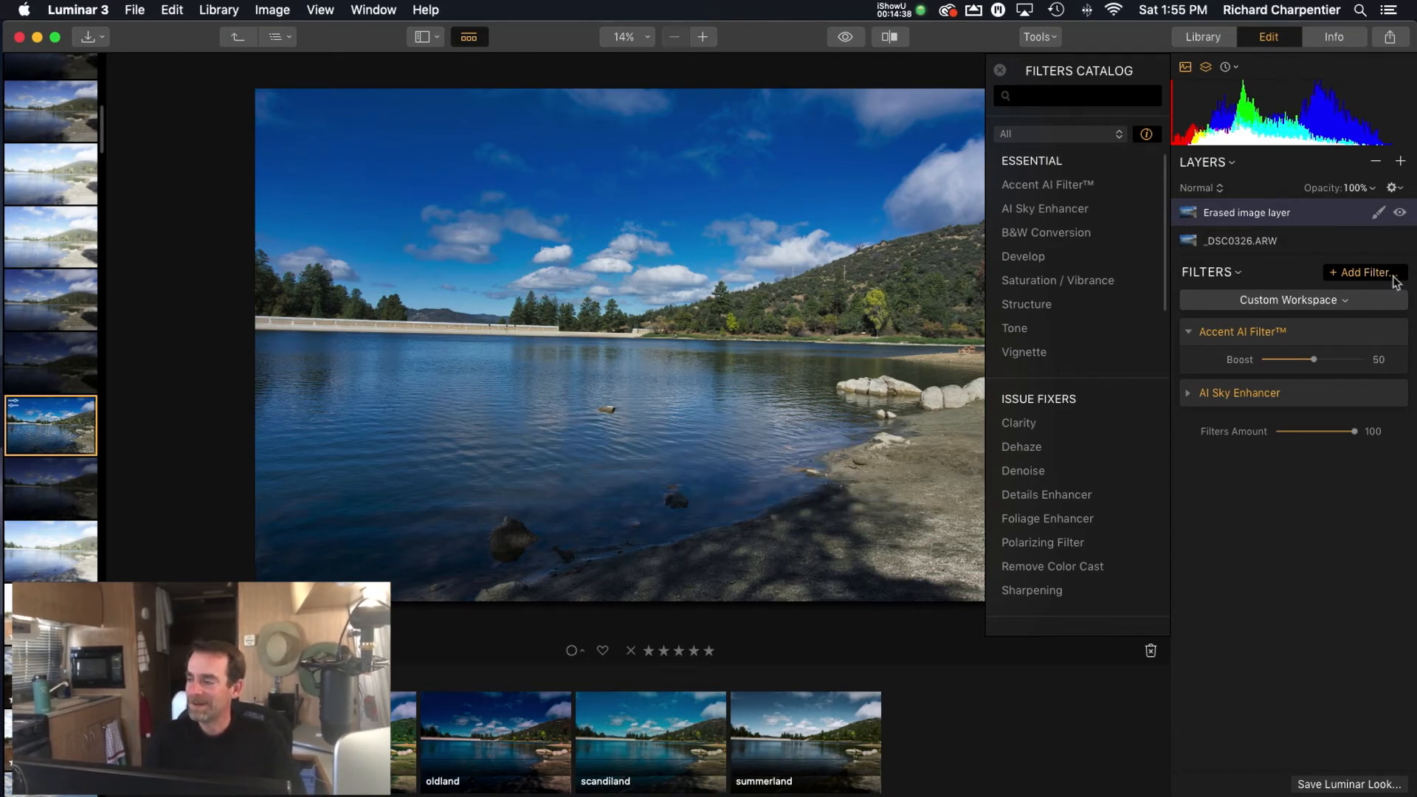
click(1392, 334)
click(1392, 334)
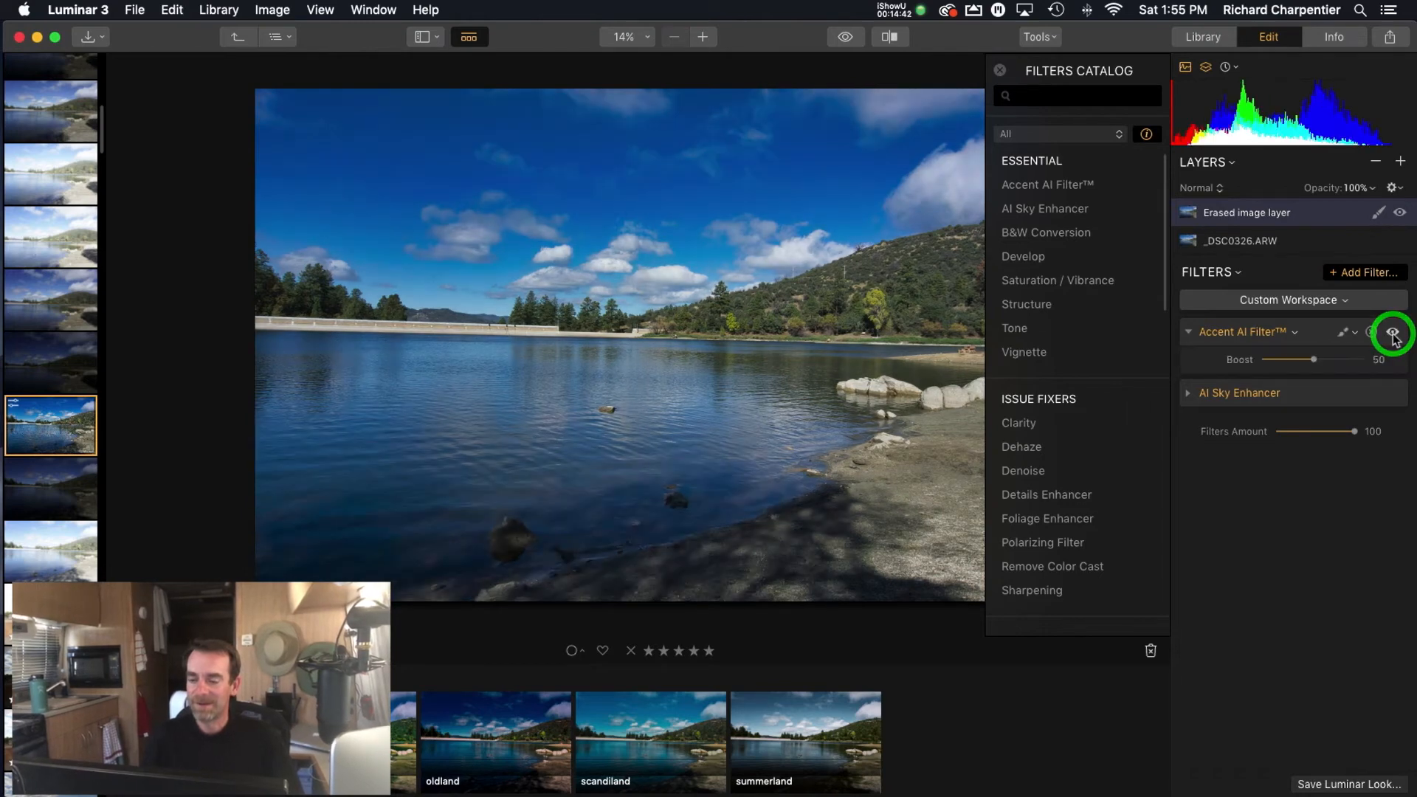
- Toggle the Accent AI Filter's visibility repeatedly to compare the lake photo with and without it
click(1392, 334)
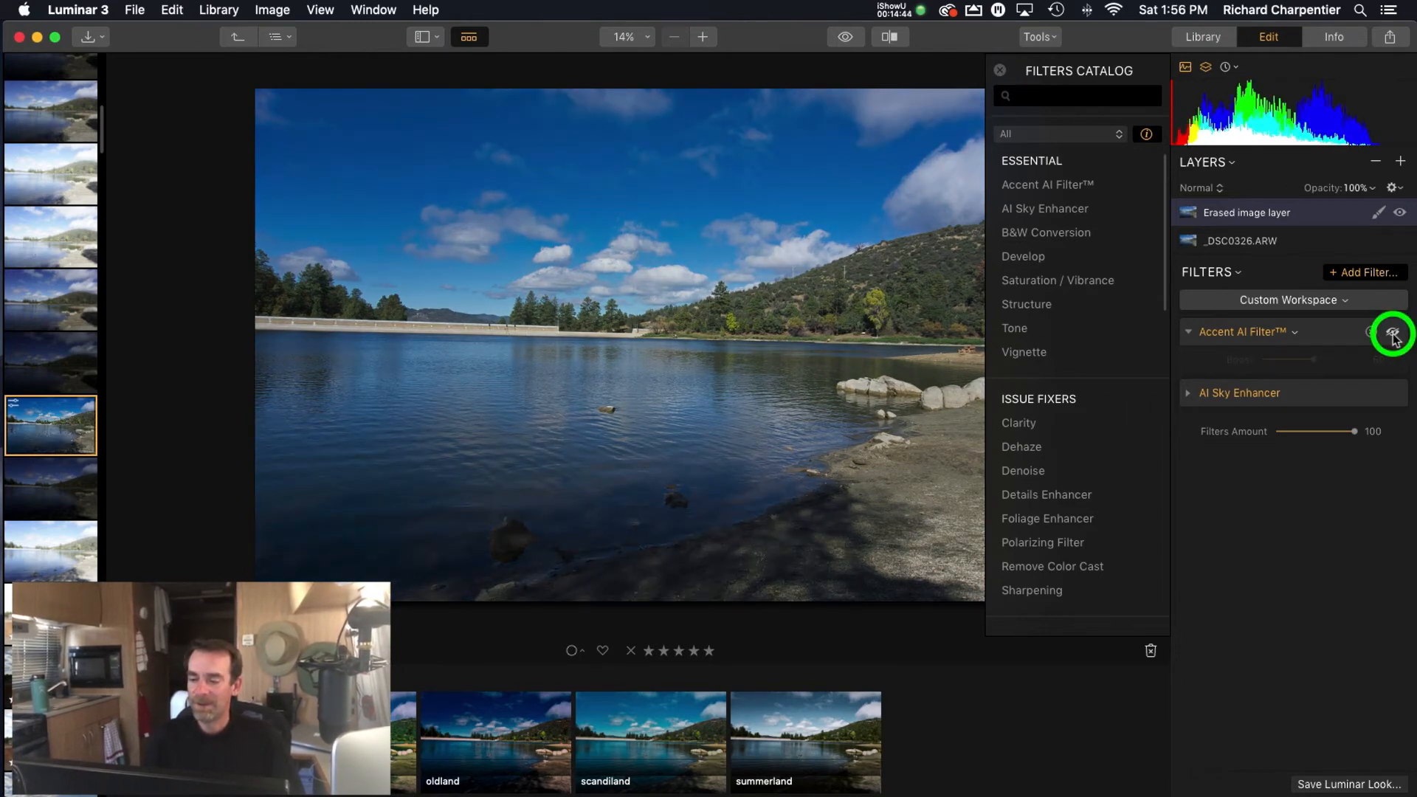
click(1392, 335)
click(1392, 335)
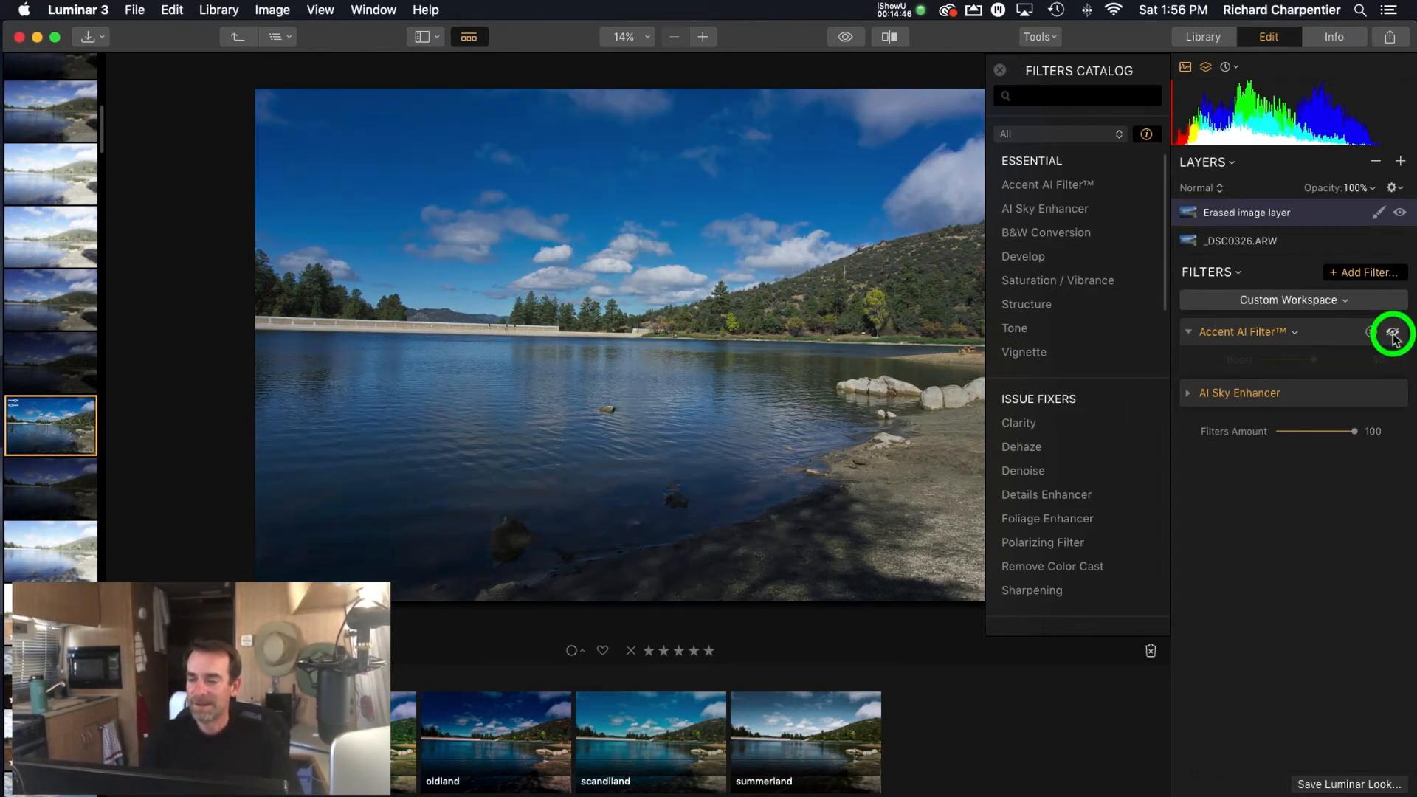
click(1392, 335)
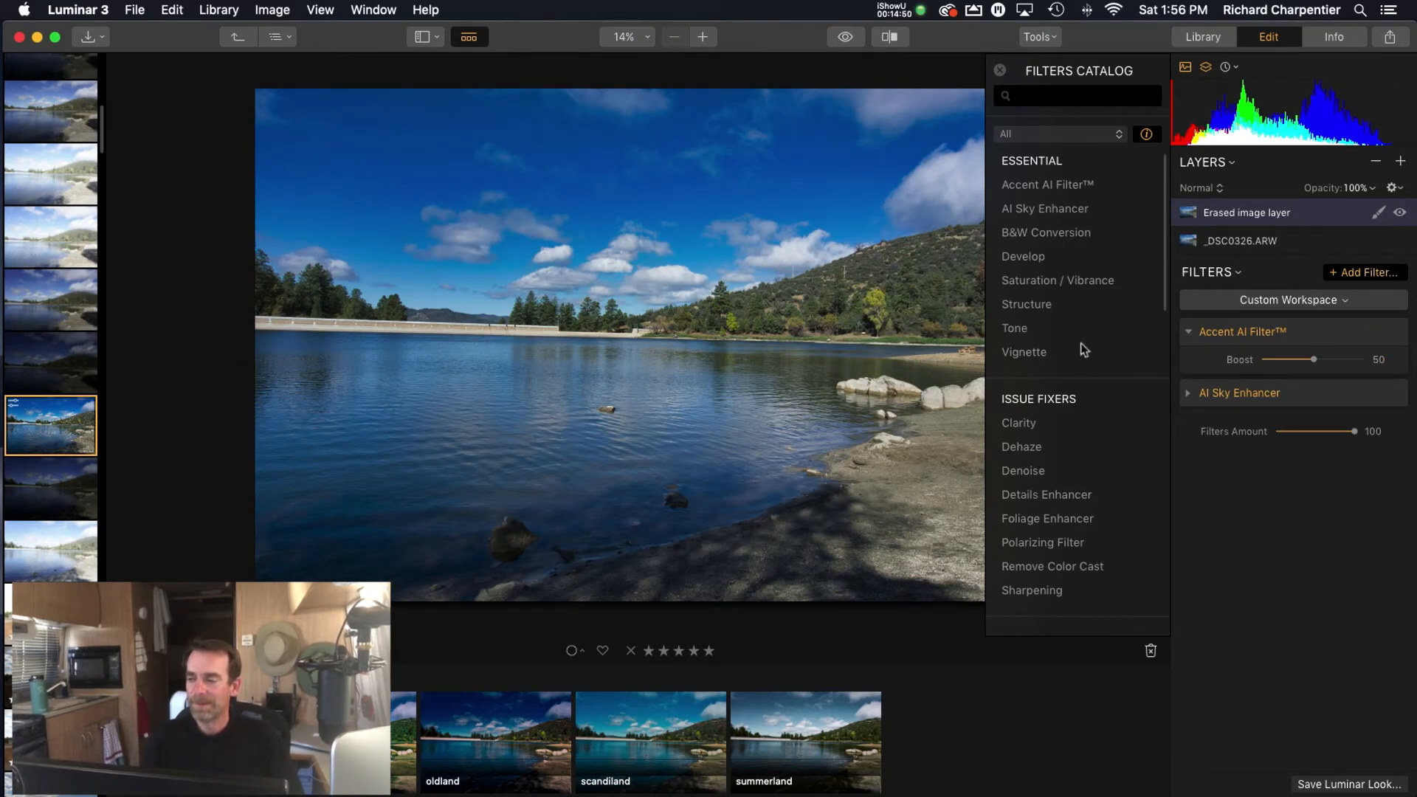
- Compare the edited lake photo with the original by switching the full-image before preview on and off
mouse_move(1079, 194)
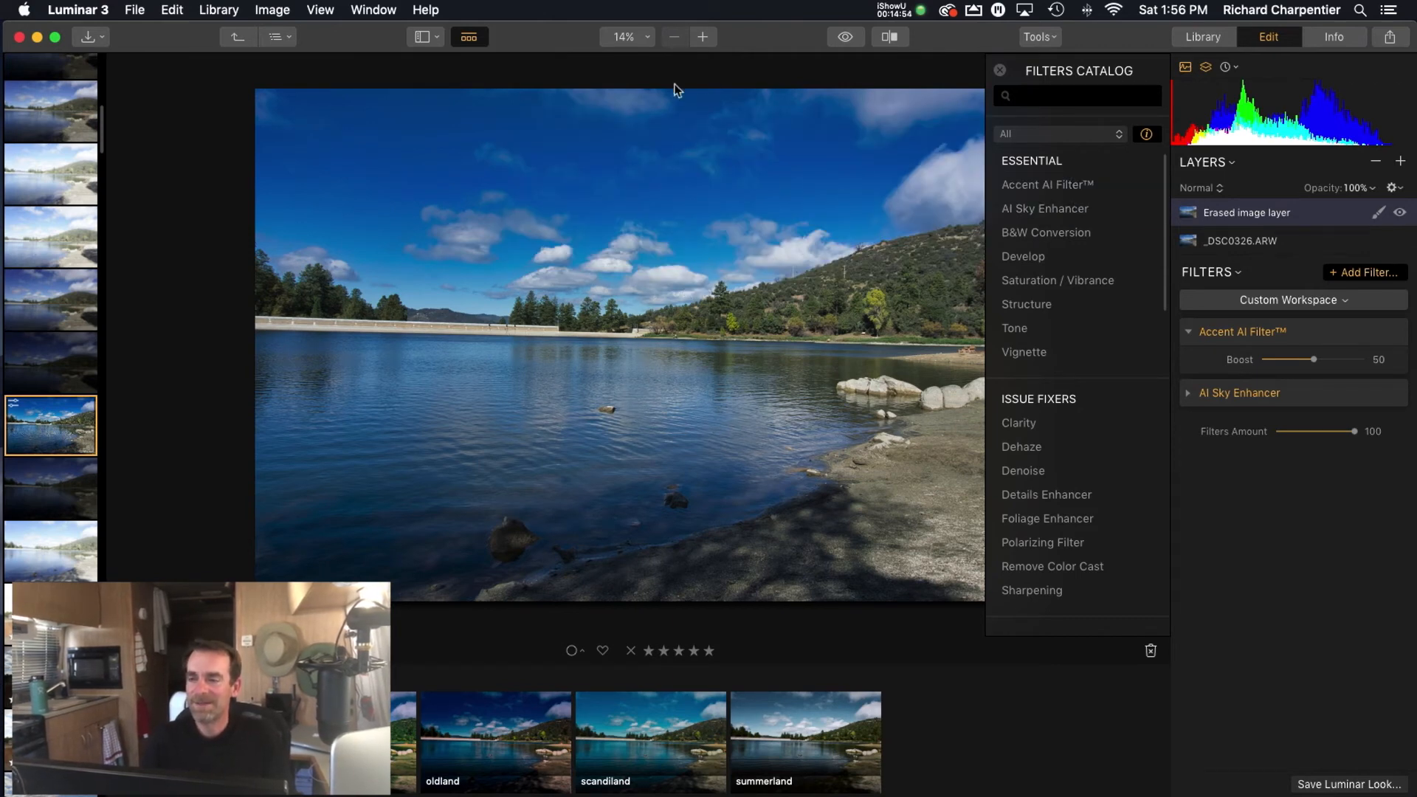
click(846, 40)
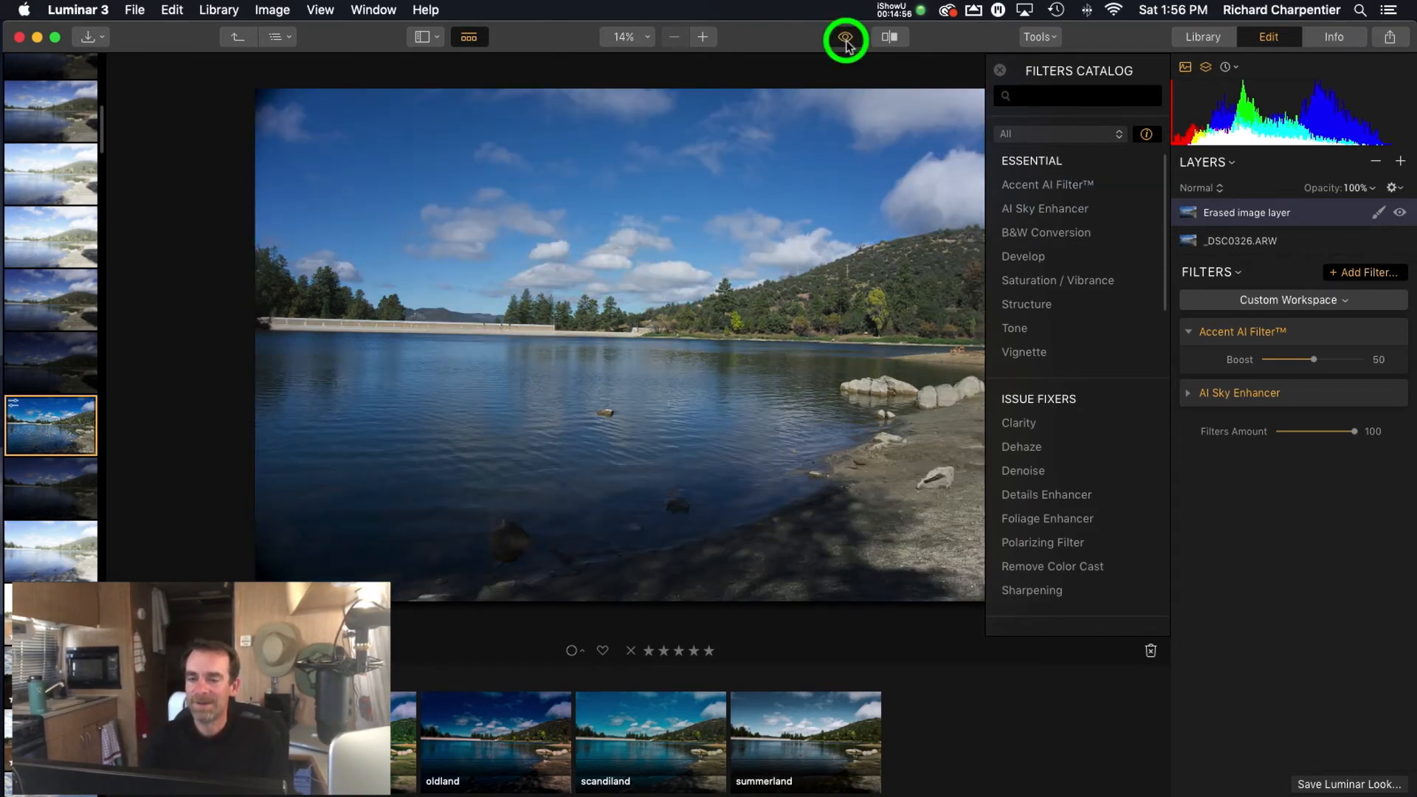
click(846, 40)
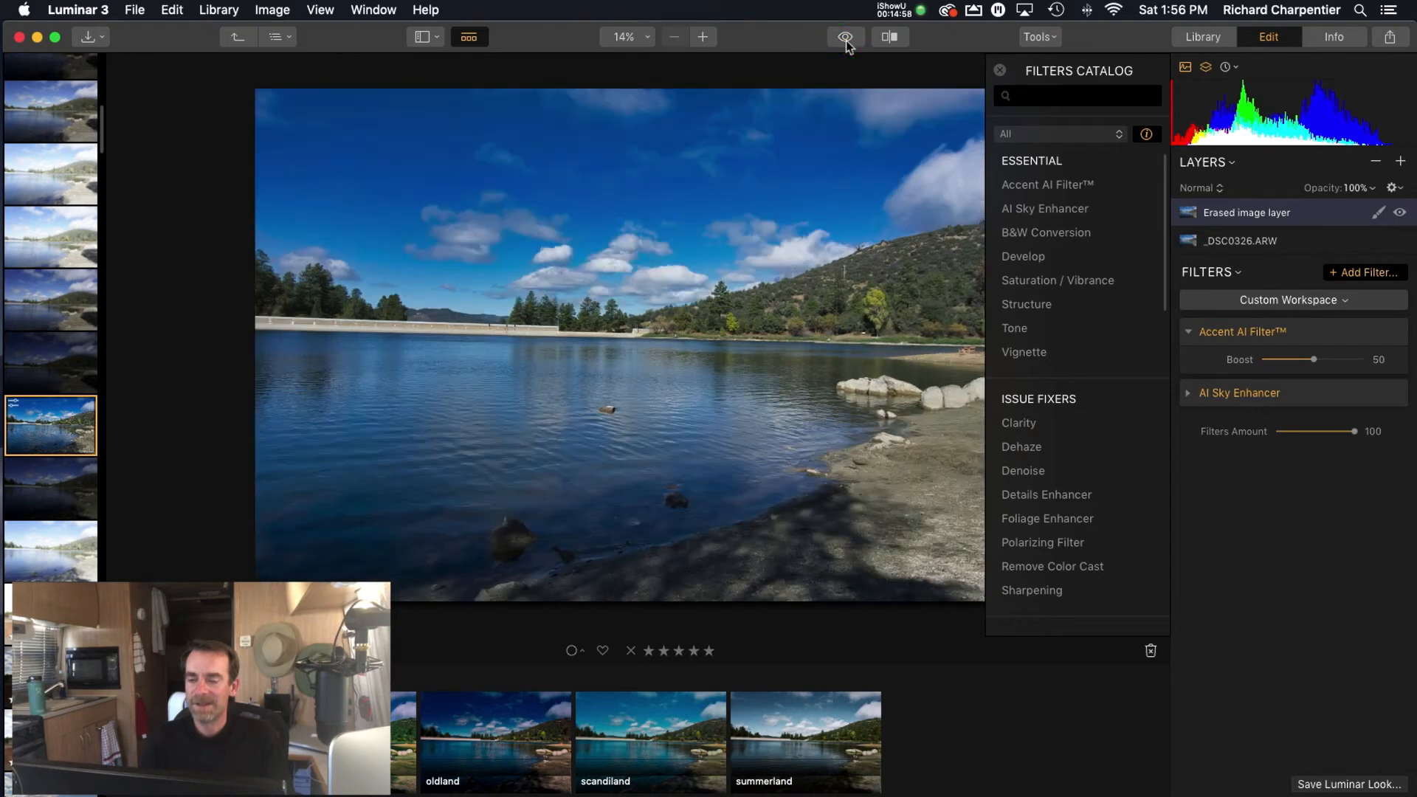
click(845, 41)
click(846, 41)
click(846, 40)
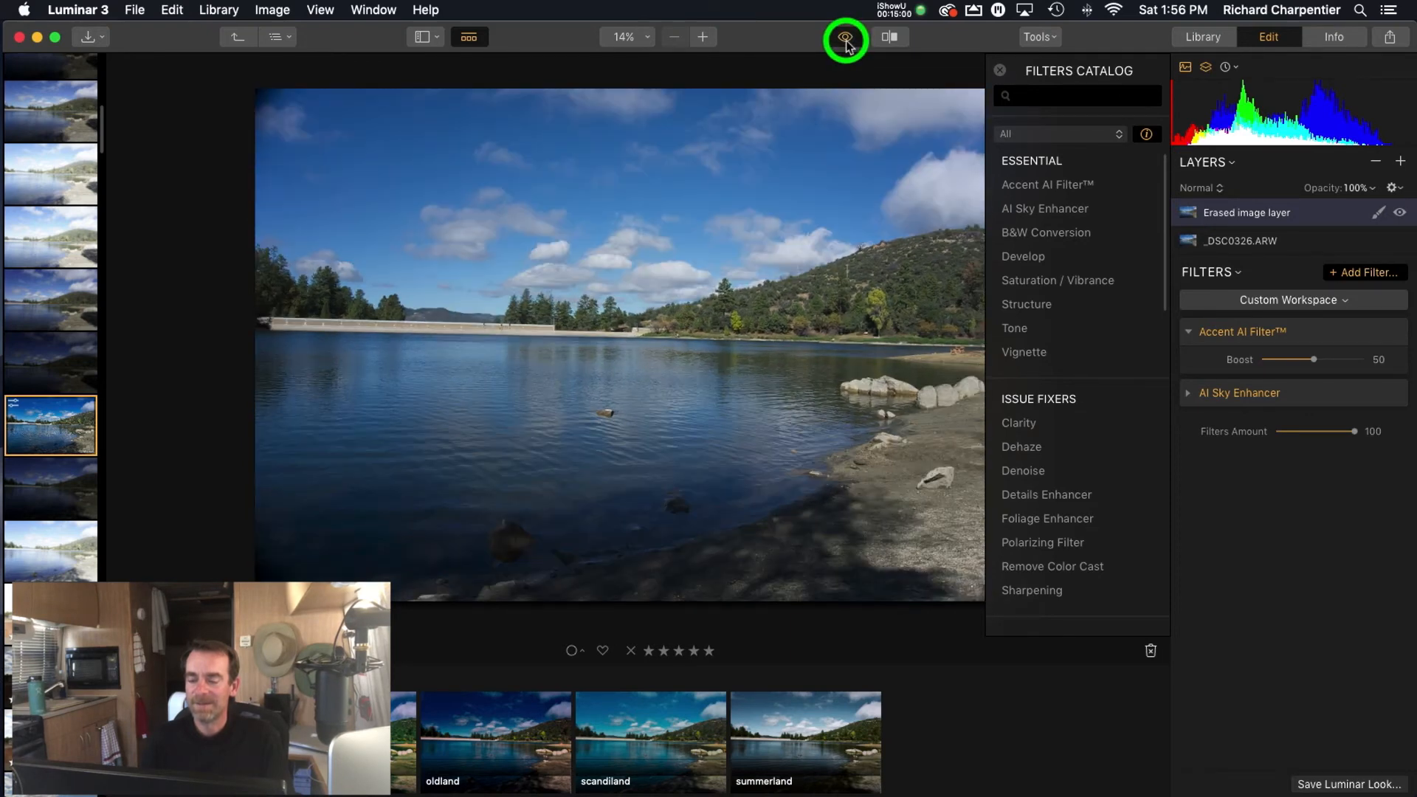
click(846, 40)
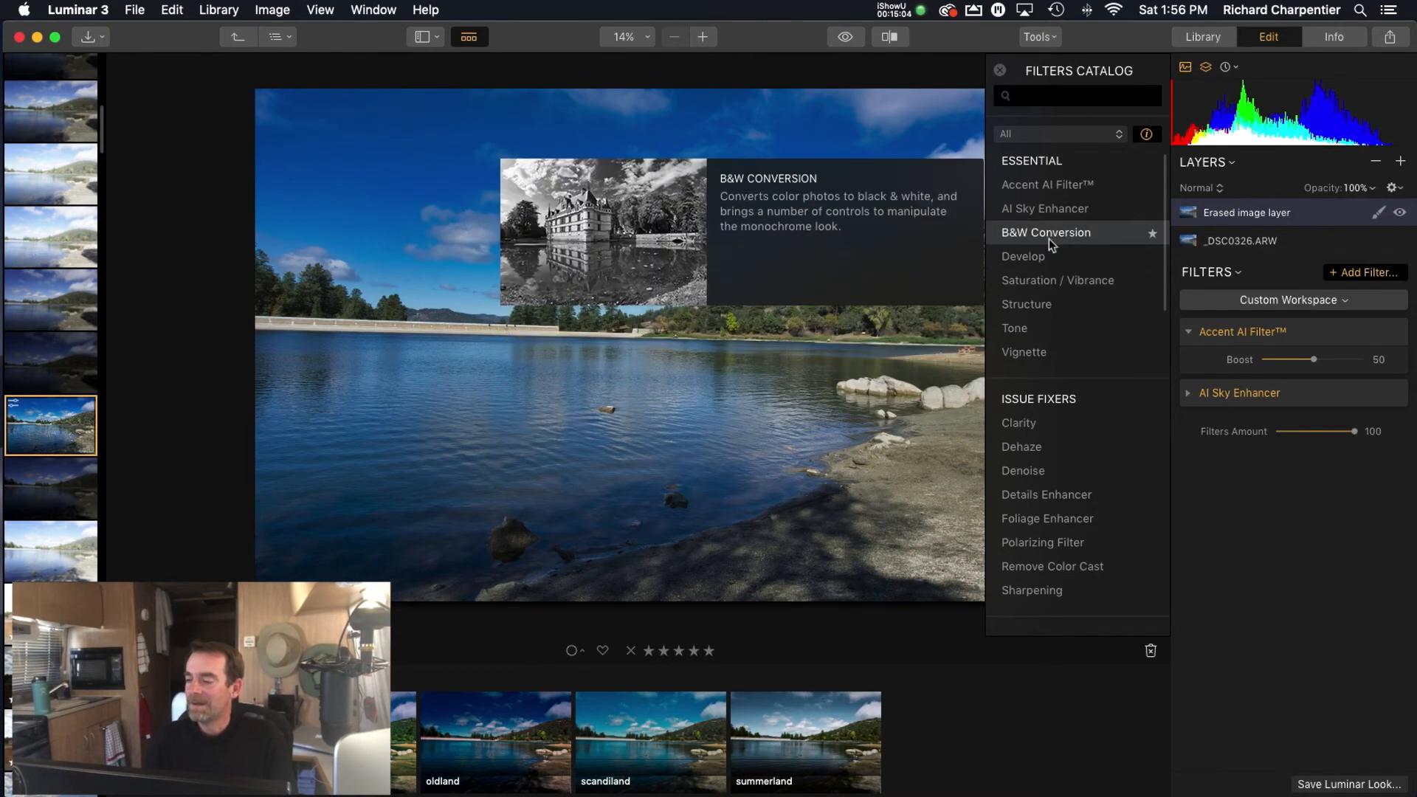
- Add the Foliage Enhancer filter to the erased image layer and set its Amount to 48
scroll(1048, 238, down, 4)
scroll(1048, 237, down, 2)
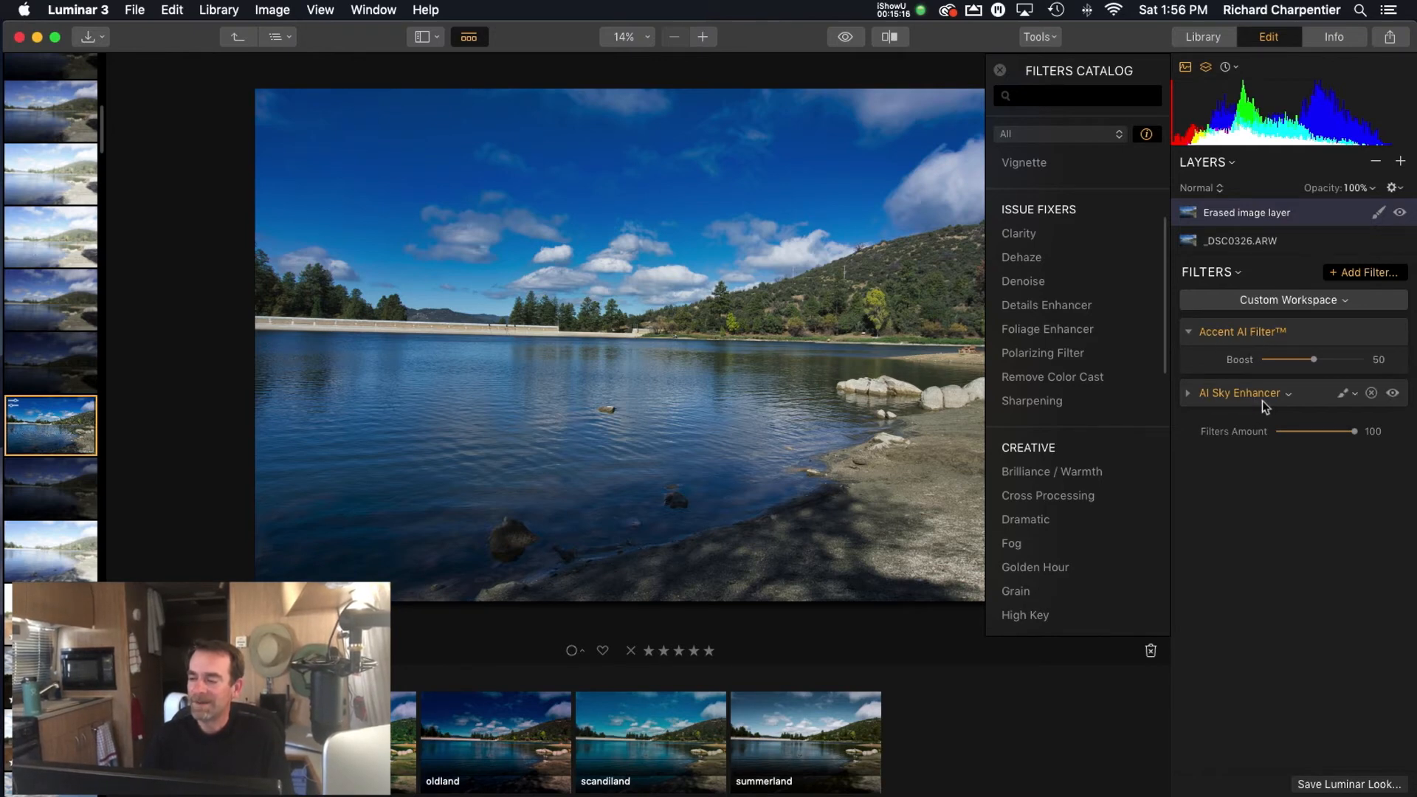
click(1051, 333)
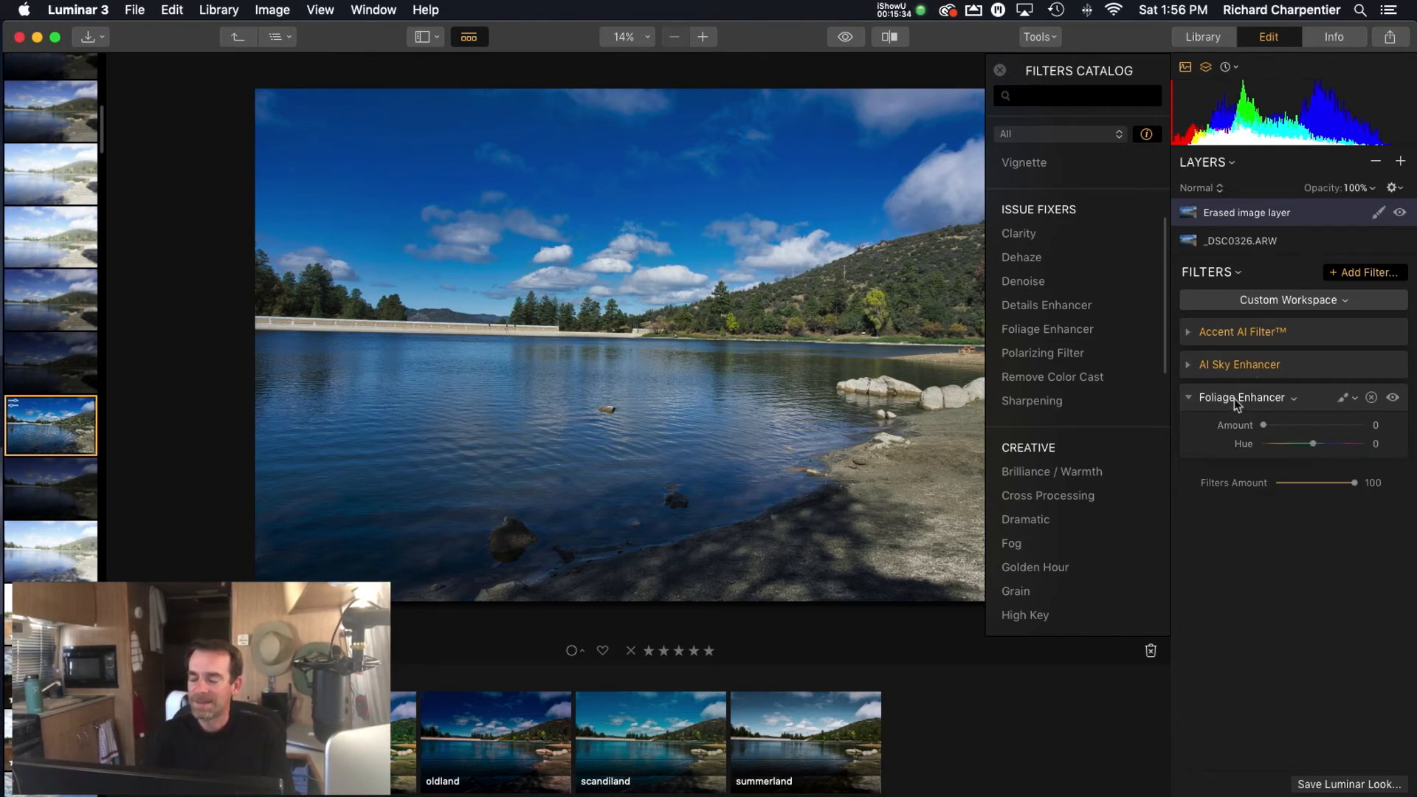
click(1313, 426)
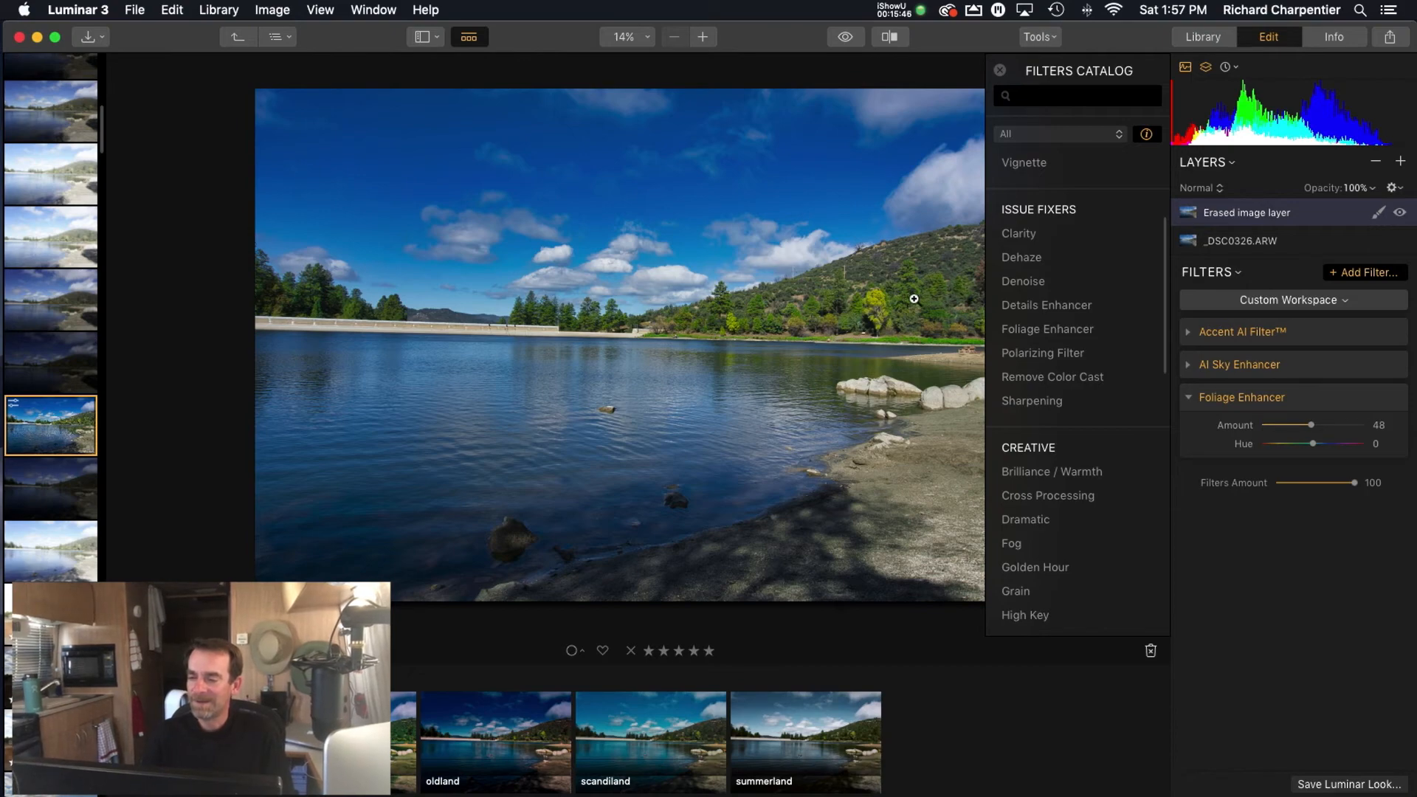
- Inspect the hillside trees at 100% and compare the photo with the Foliage Enhancer off and on
click(896, 298)
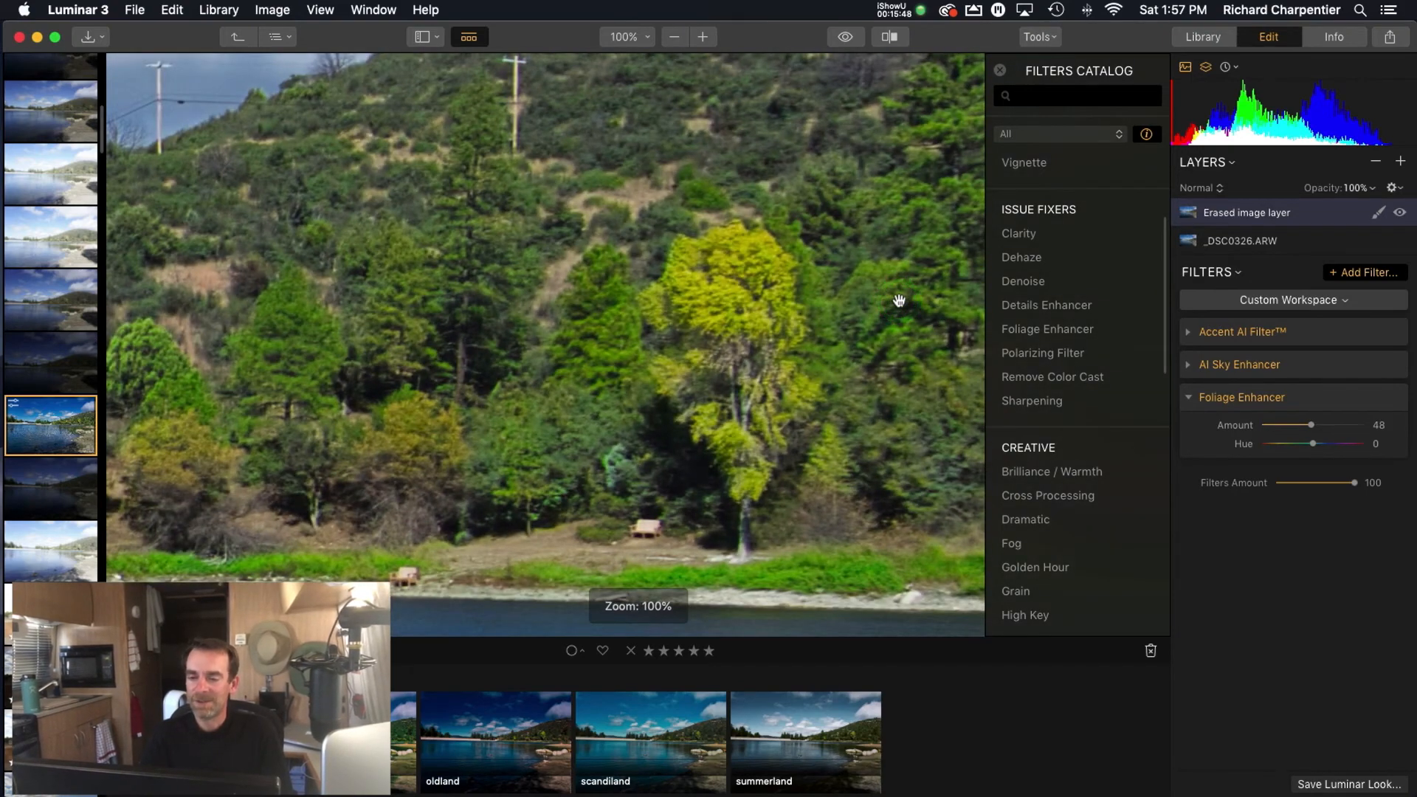
click(898, 299)
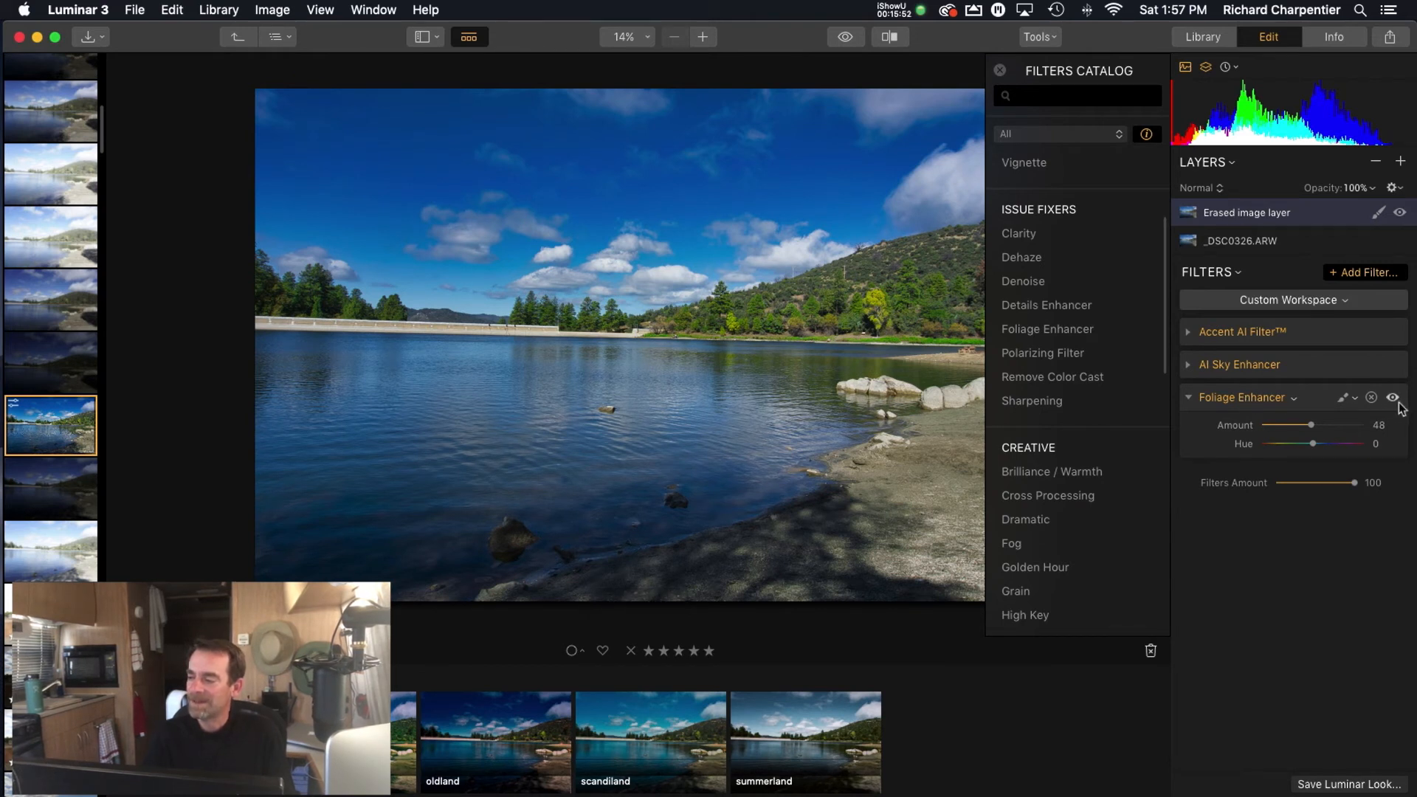
click(1394, 399)
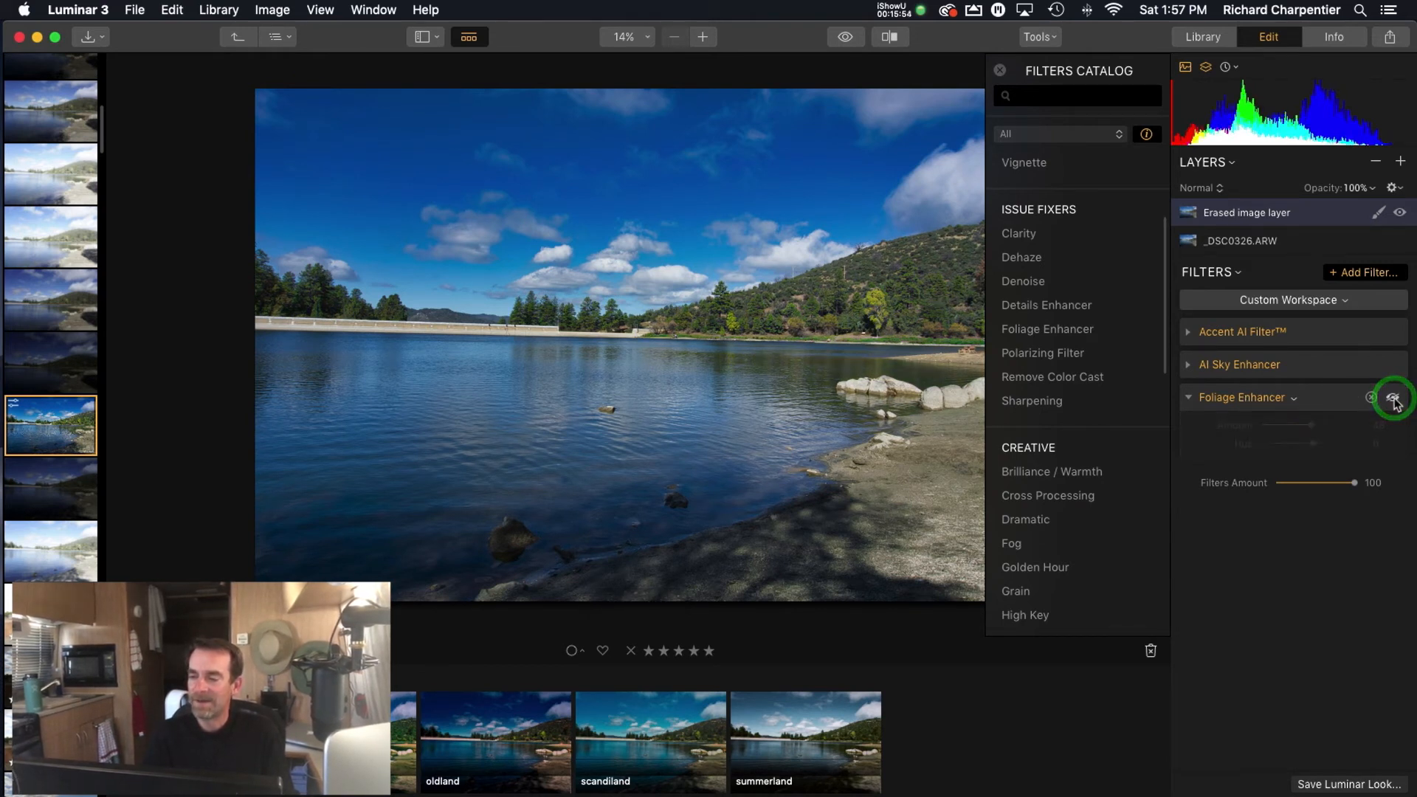
click(1394, 398)
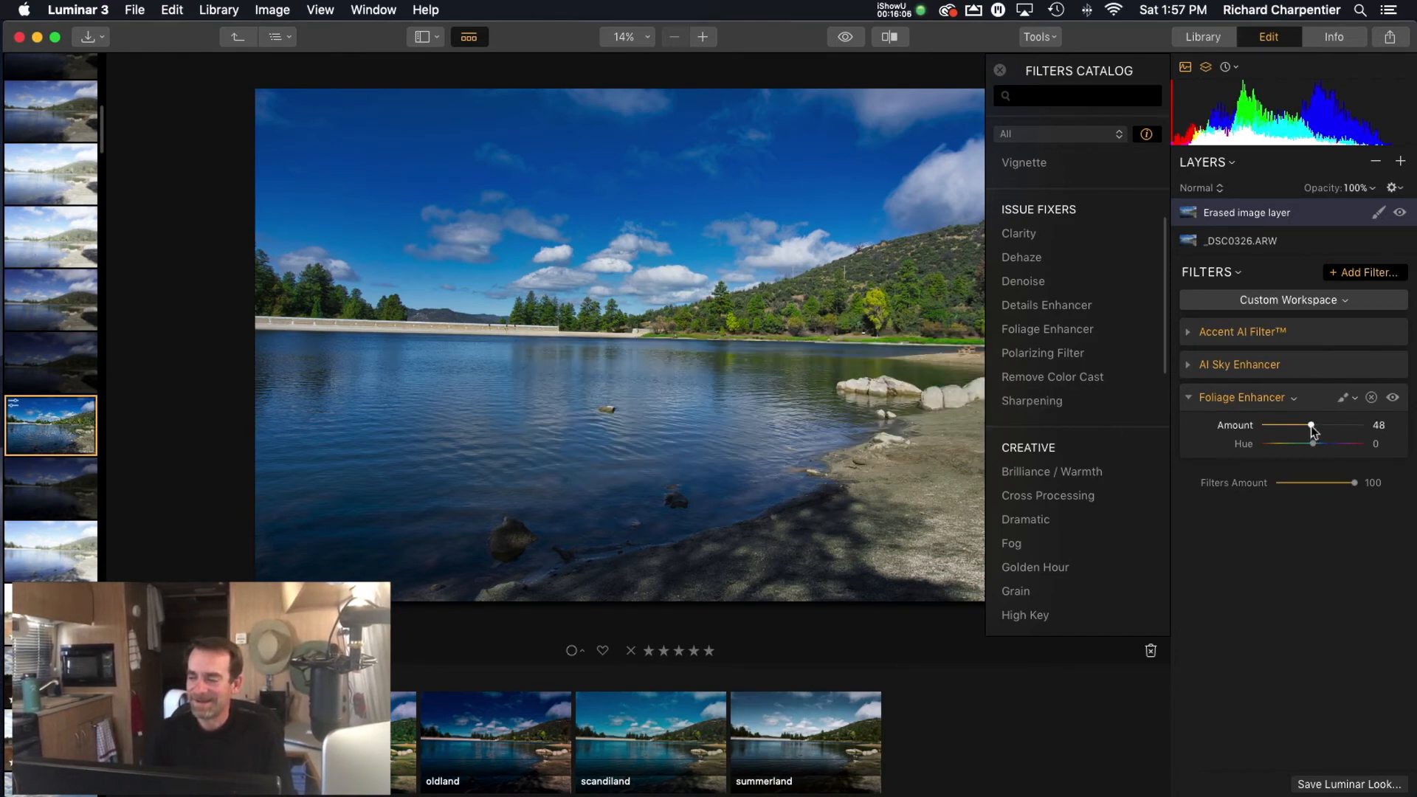
- Set the Foliage Enhancer Amount to 20 and compare the whole photo in a split before/after view
drag(1311, 426, 1282, 426)
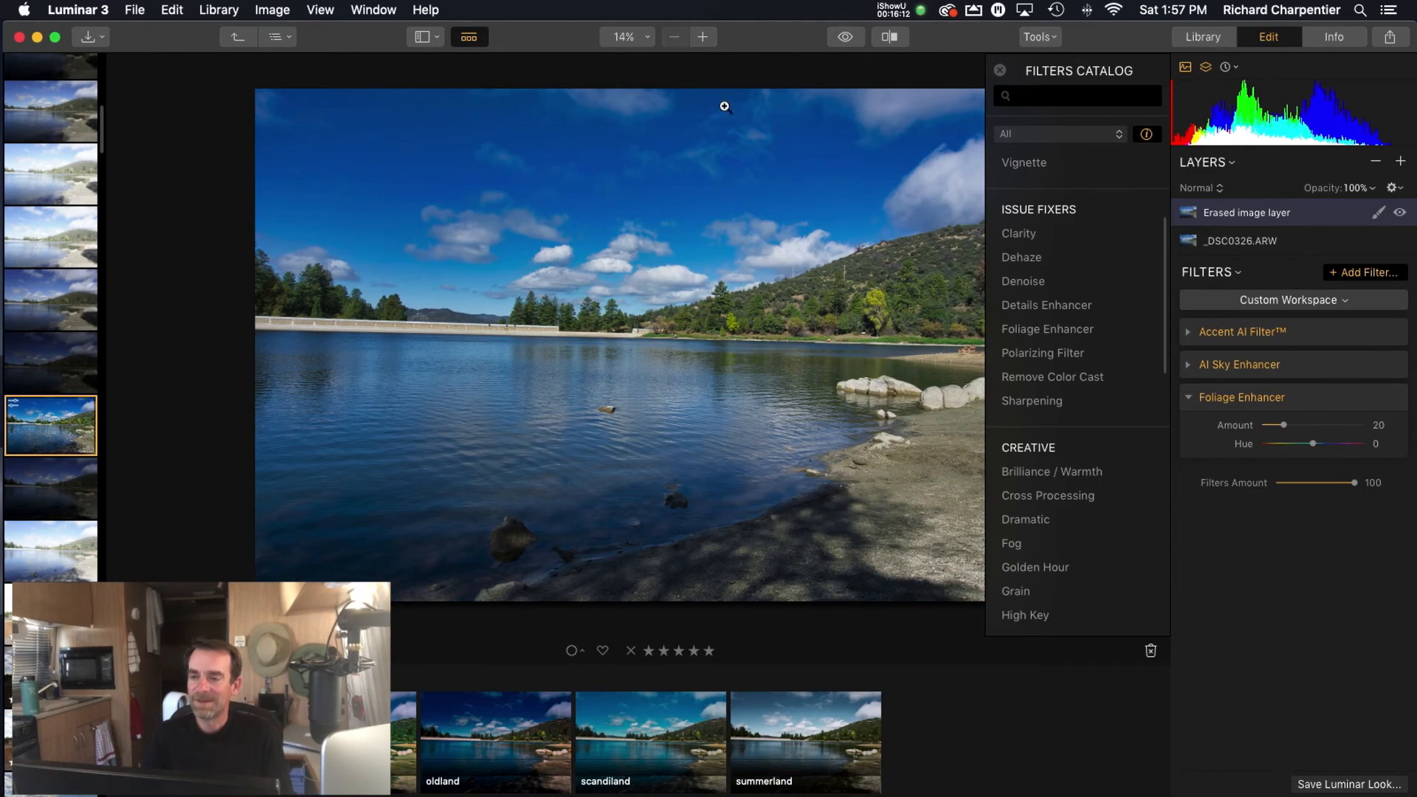
click(889, 37)
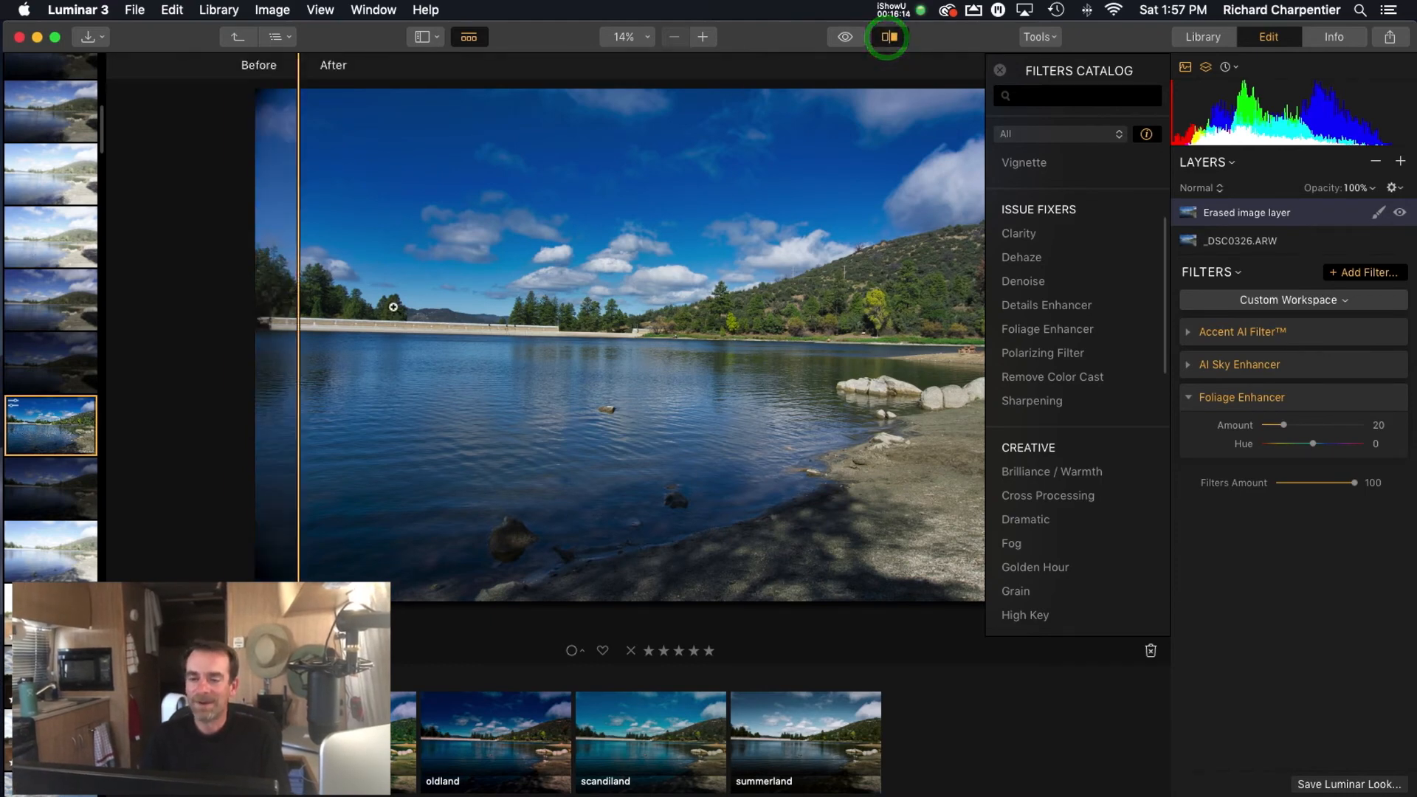
drag(299, 292, 290, 372)
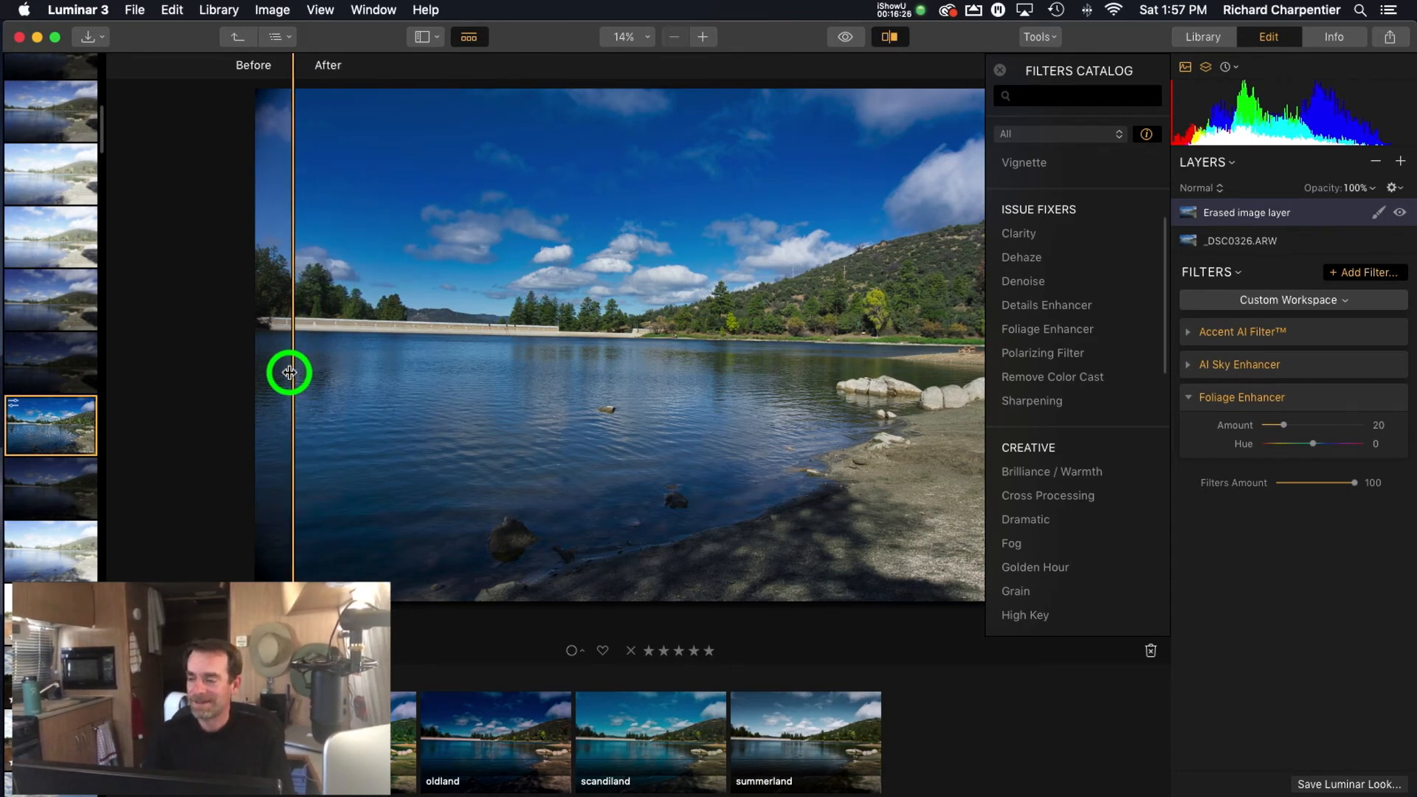
drag(290, 372, 840, 392)
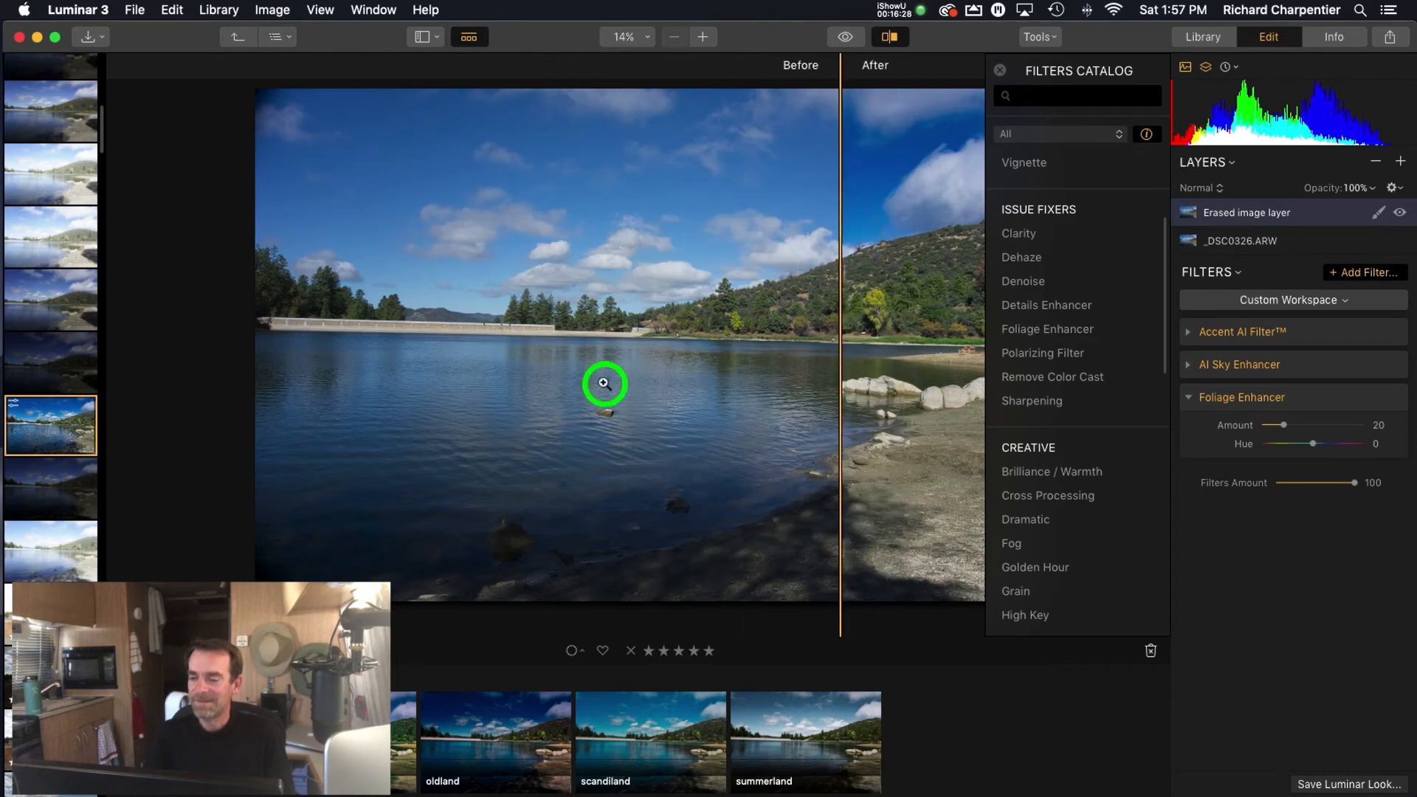
drag(604, 383, 253, 369)
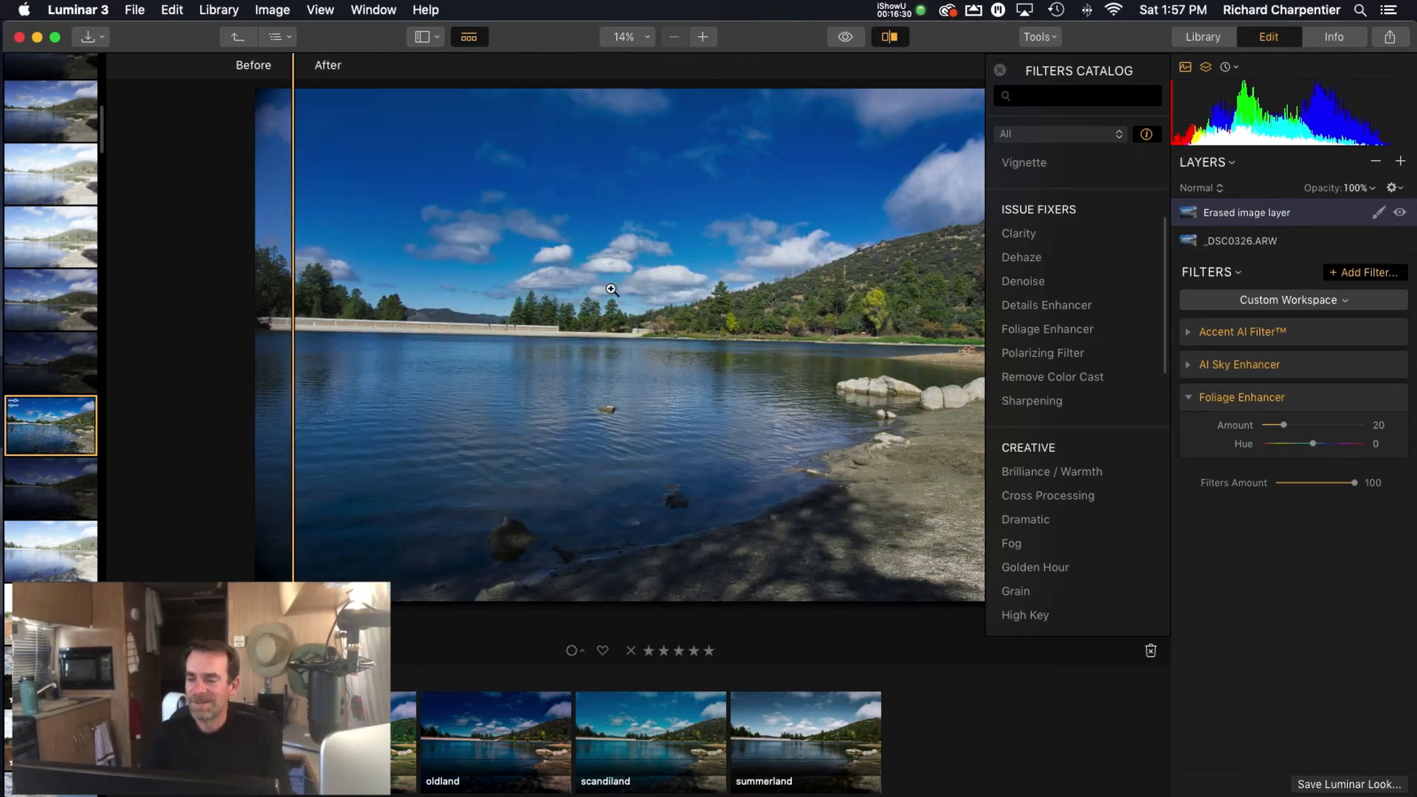
click(893, 37)
- Review the Creative, Professional and Utility filters in the filters catalog, and switch from editing to the library
mouse_move(1031, 371)
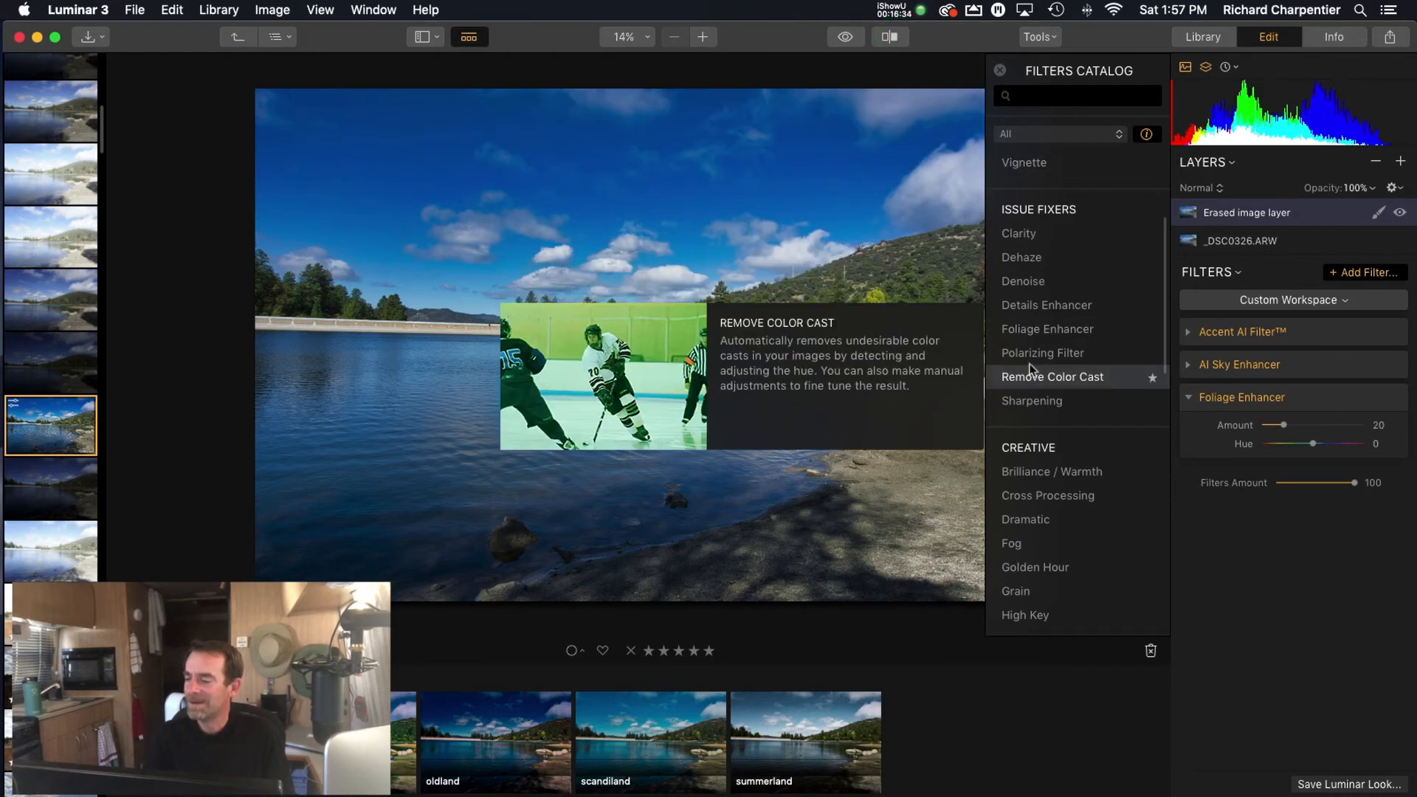
scroll(1072, 405, down, 5)
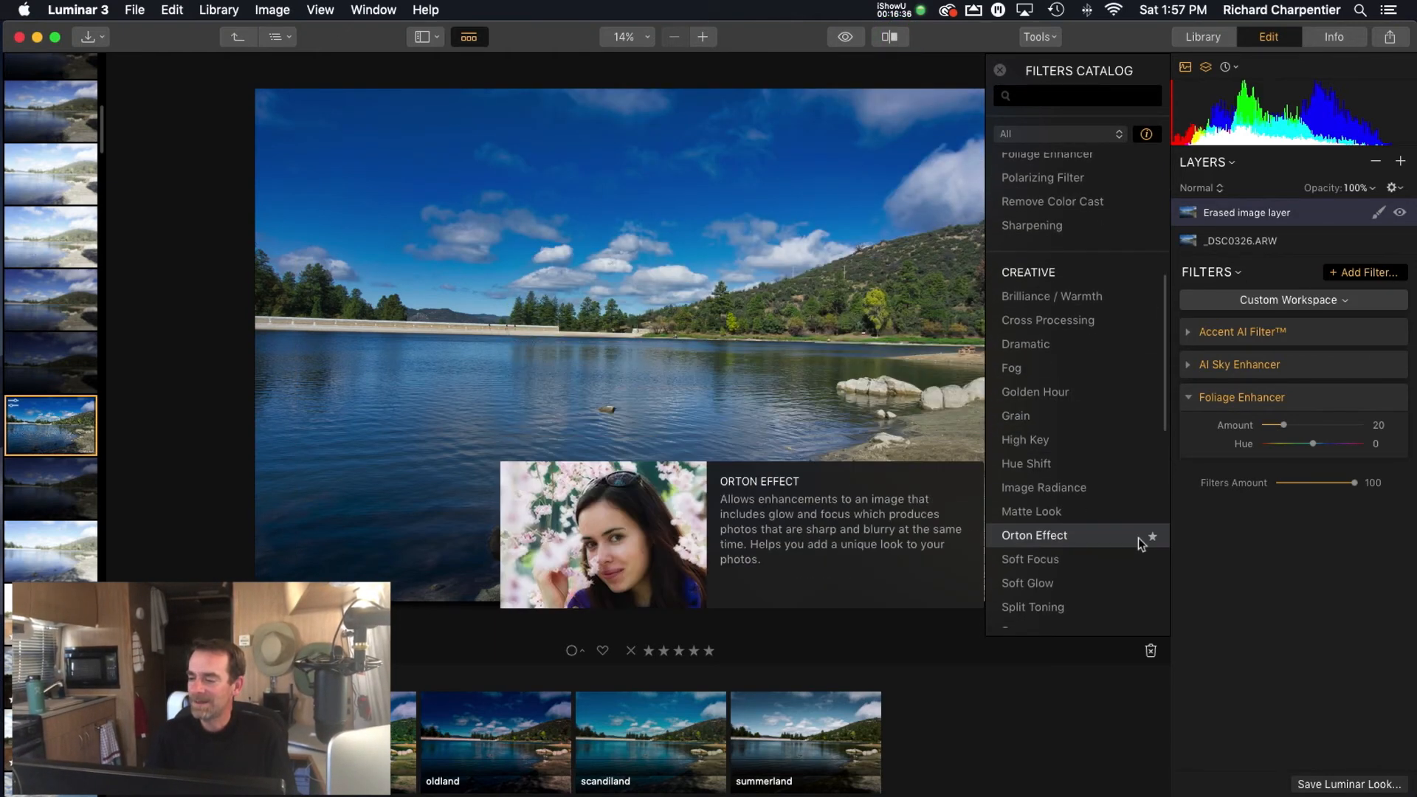
scroll(1052, 434, down, 10)
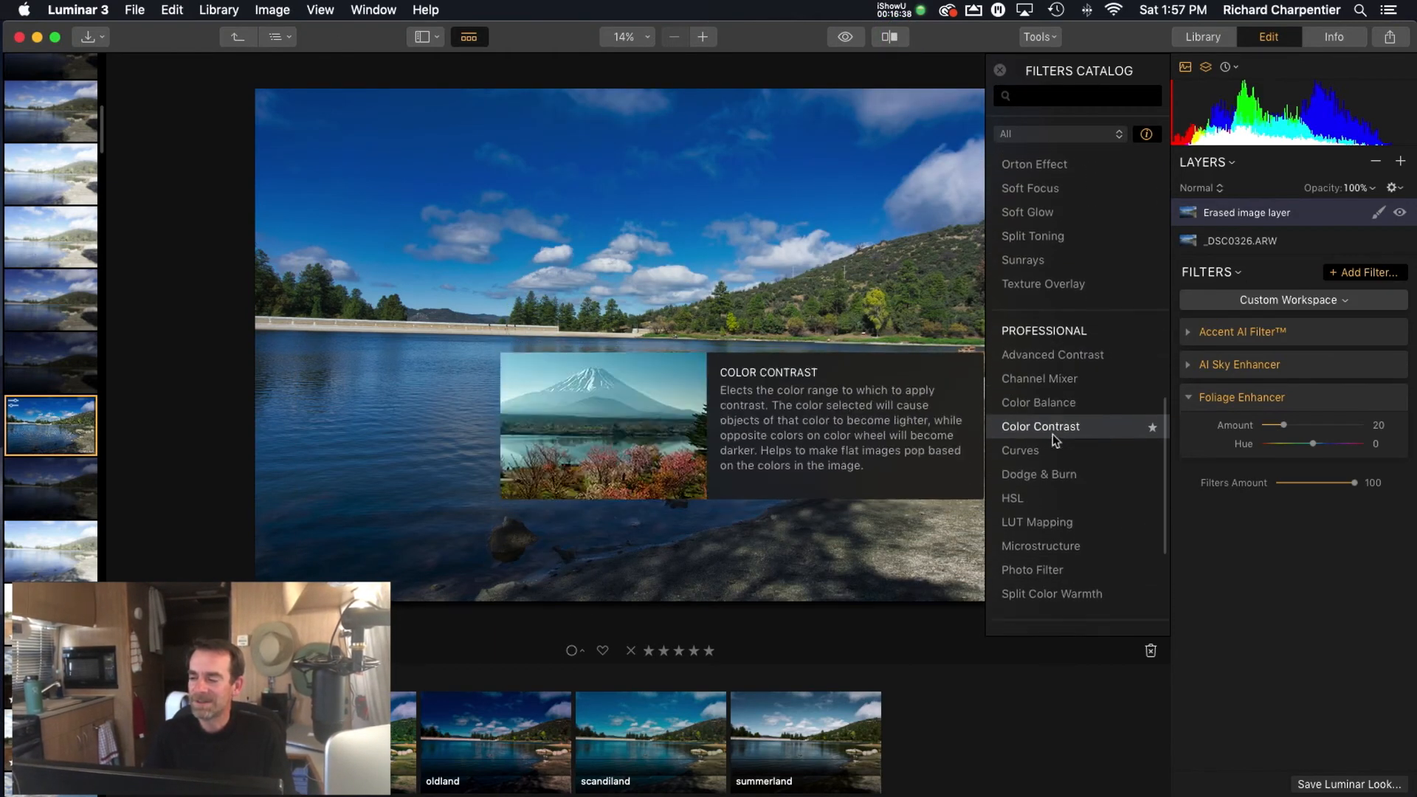
scroll(1053, 434, down, 5)
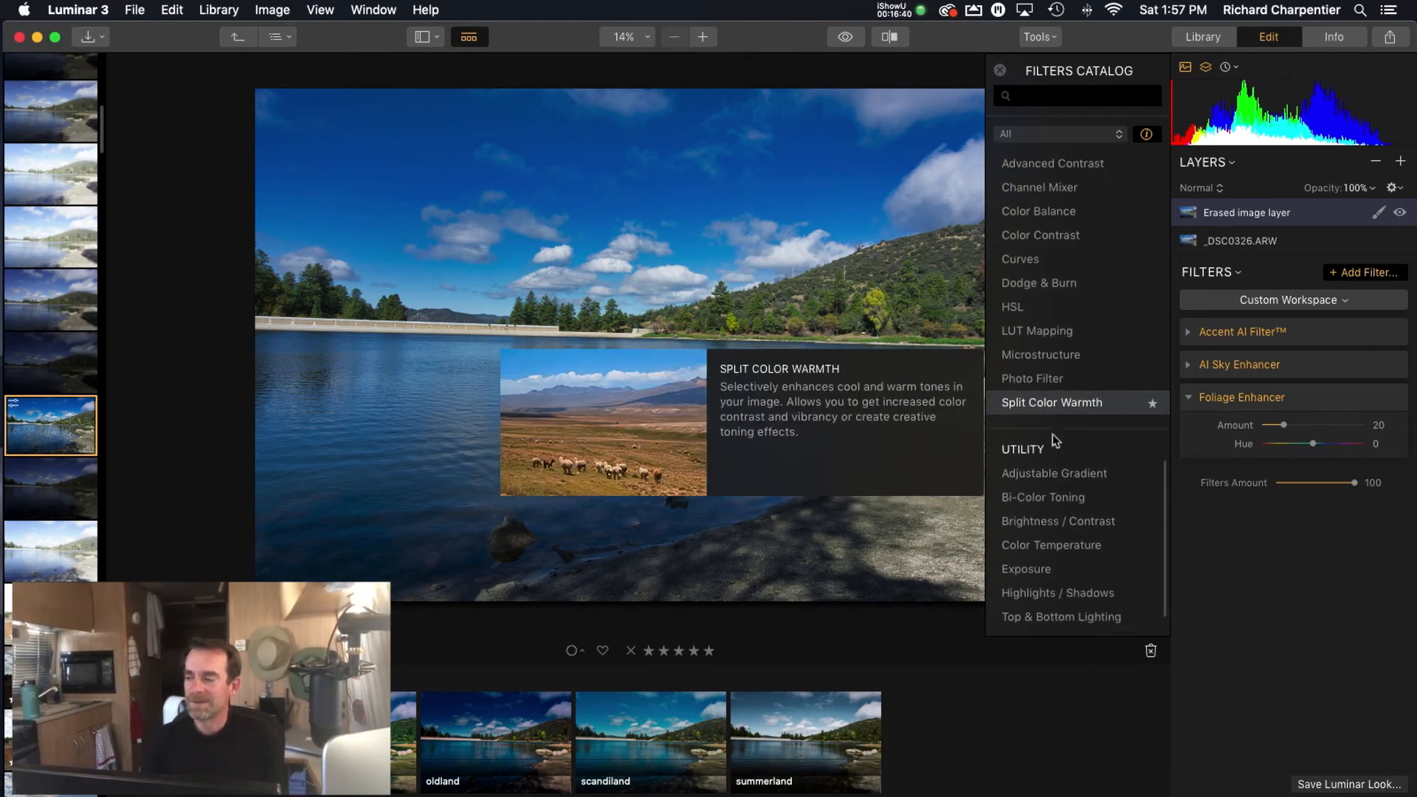
scroll(1053, 434, down, 1)
scroll(1052, 434, up, 20)
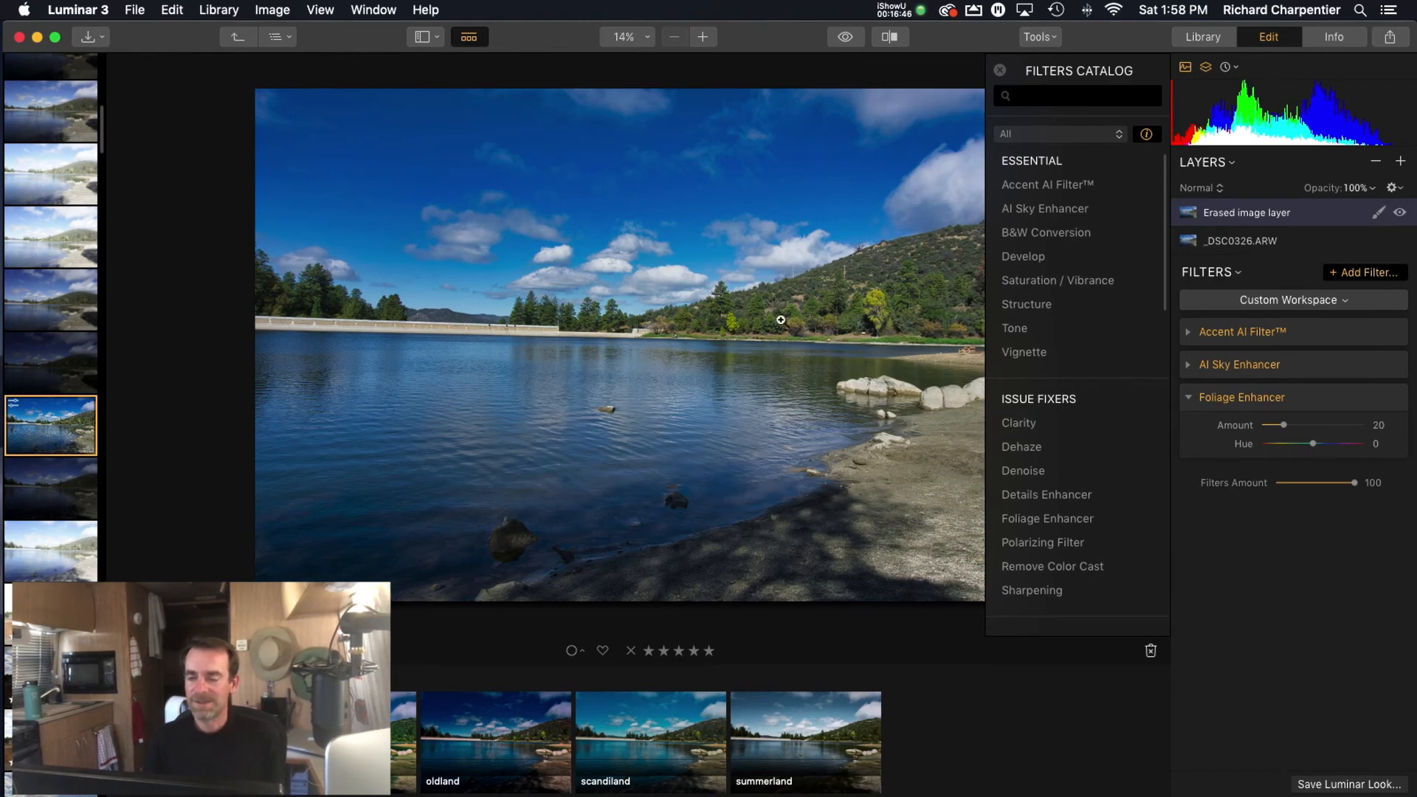
mouse_move(1077, 192)
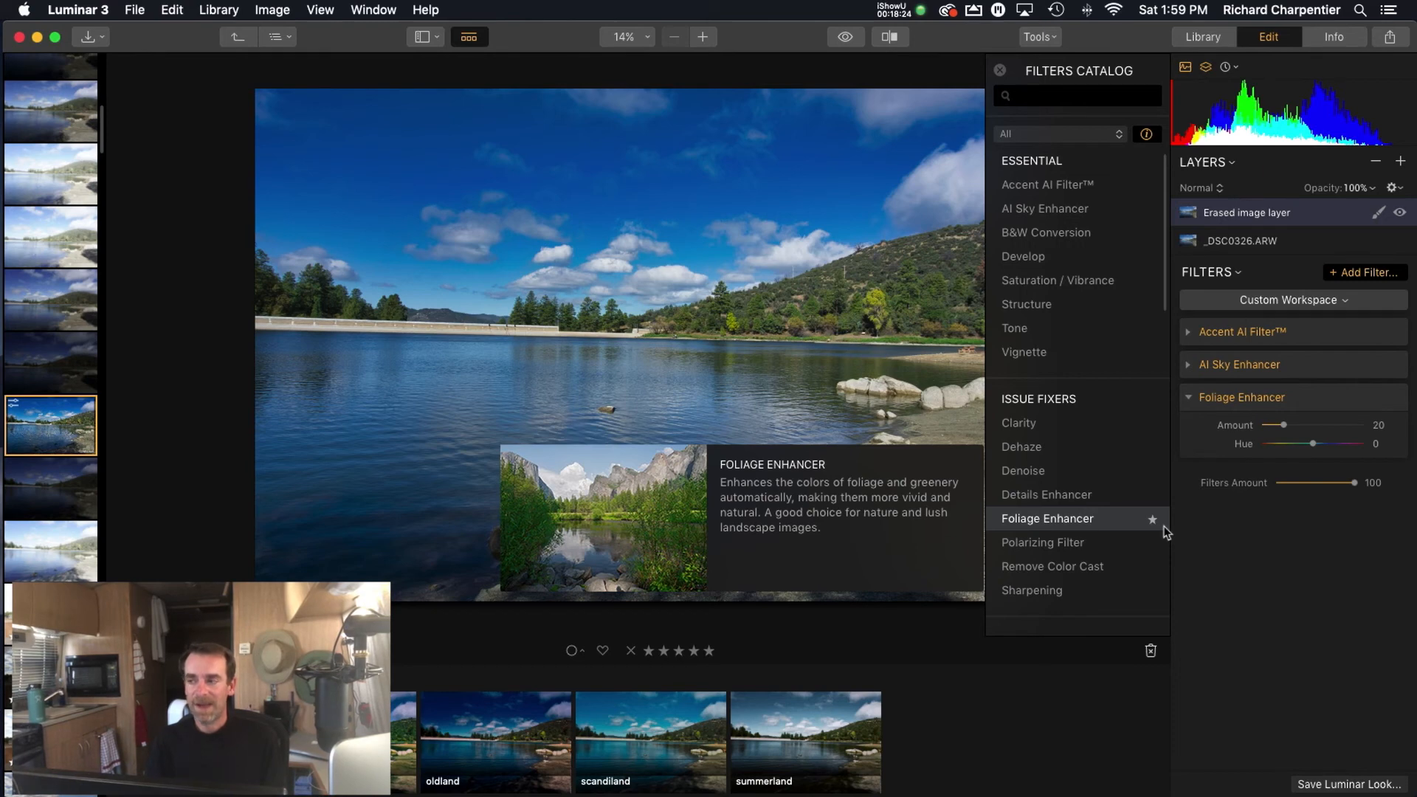
click(1203, 38)
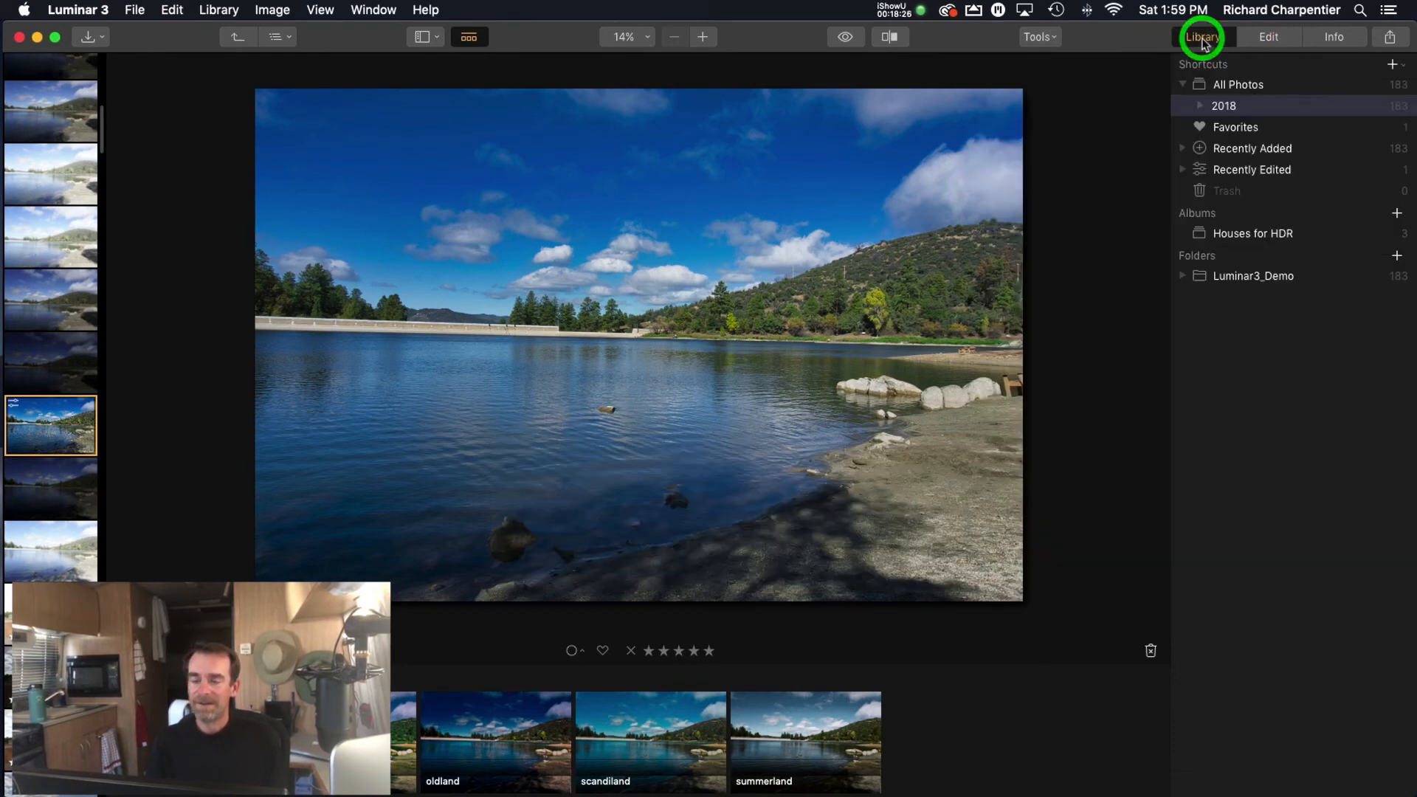